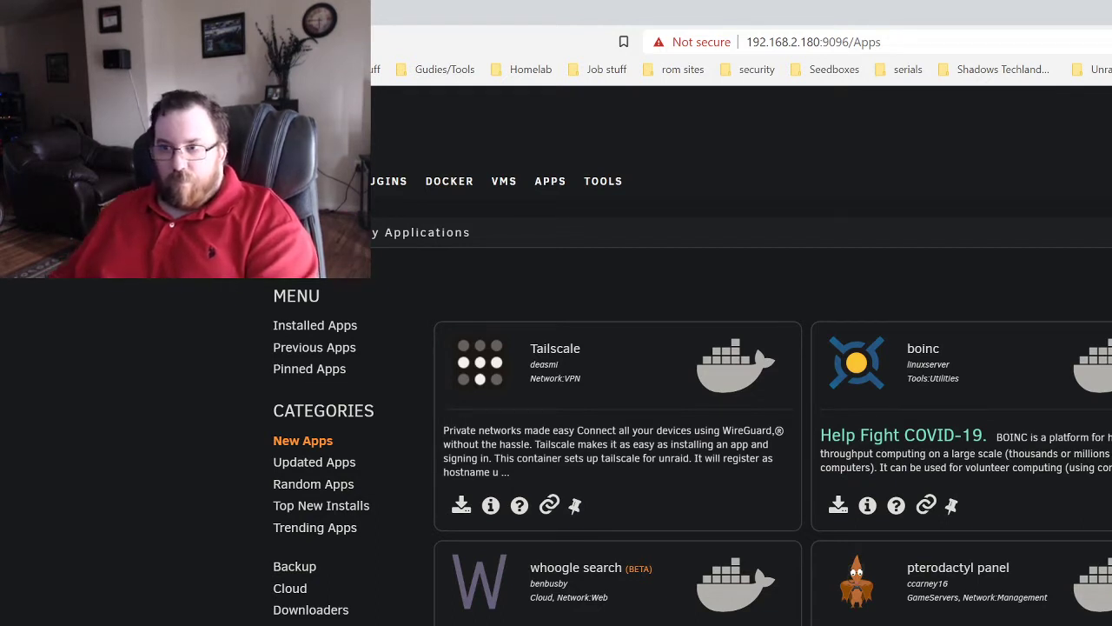
Search the Unraid community applications for sonarr and start installing the linuxserver version
{"action": "key", "text": "Return"}
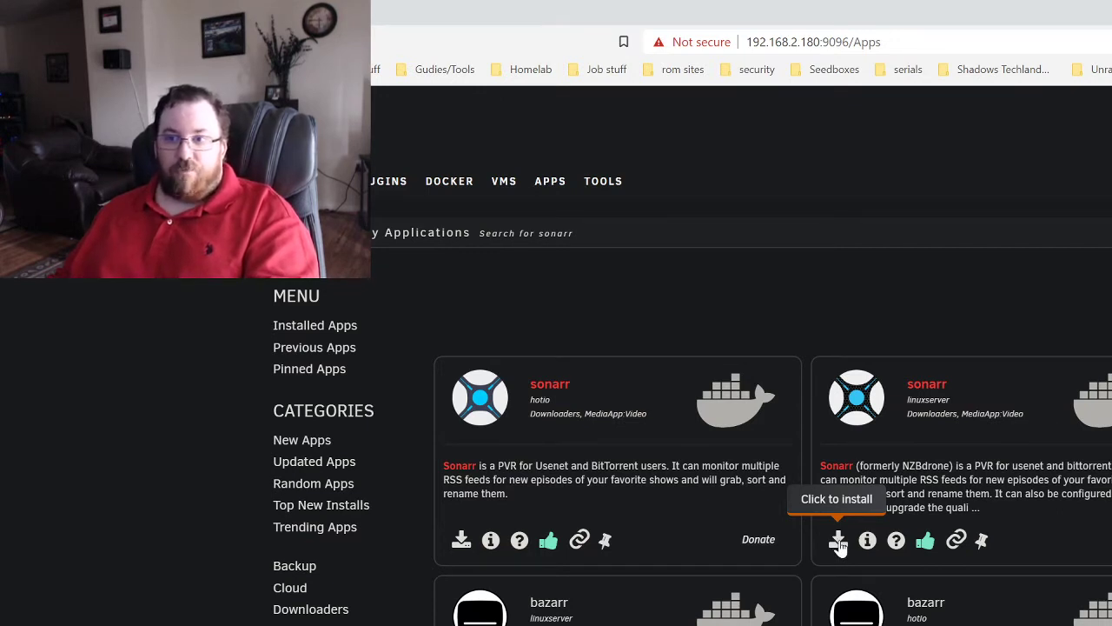
{"action": "left_click", "coordinate": [839, 542]}
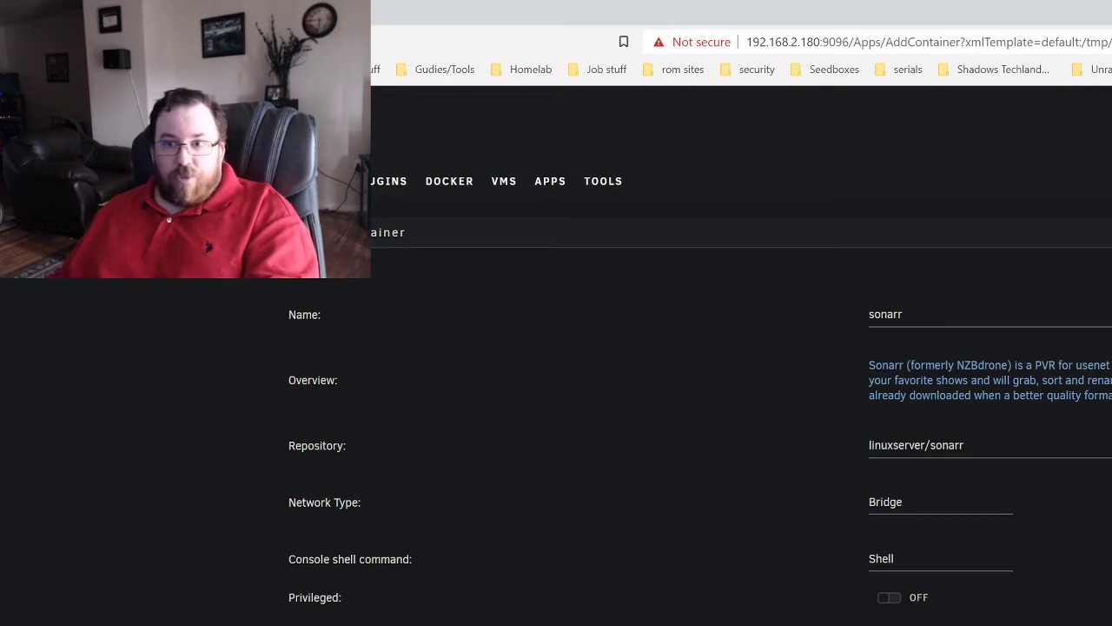
Set the sonarr container's repository to linuxserver/sonarr:preview
{"action": "left_click_drag", "start_coordinate": [965, 445], "coordinate": [866, 445]}
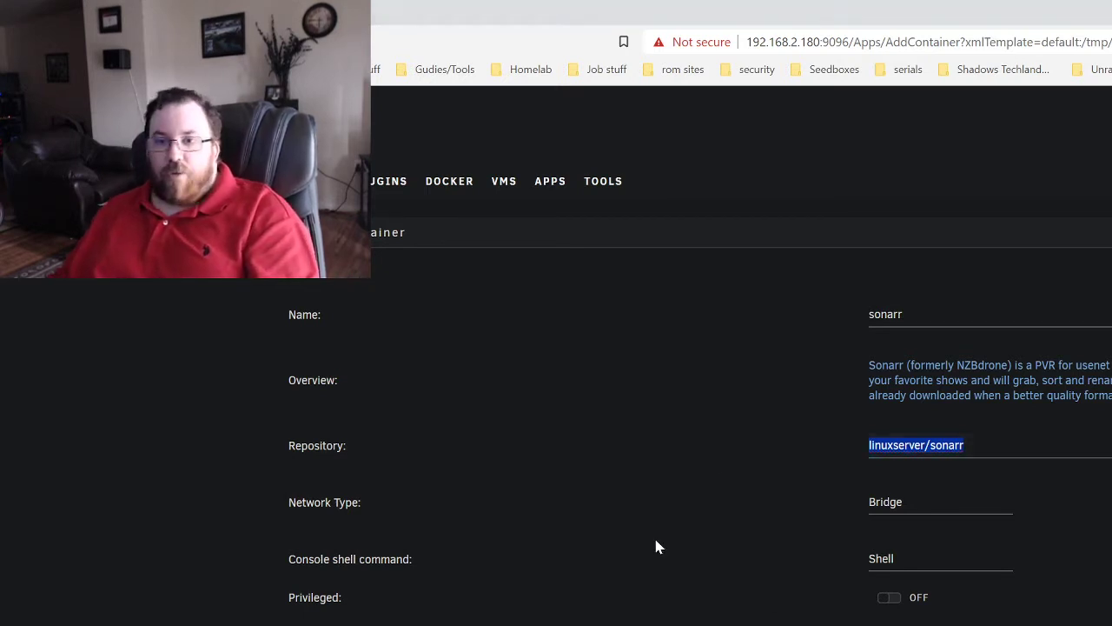
{"action": "left_click", "coordinate": [964, 445]}
{"action": "key", "text": "BackSpace"}
{"action": "key", "text": "BackSpace"}
{"action": "key", "text": "BackSpace"}
{"action": "key", "text": "BackSpace"}
{"action": "key", "text": "BackSpace"}
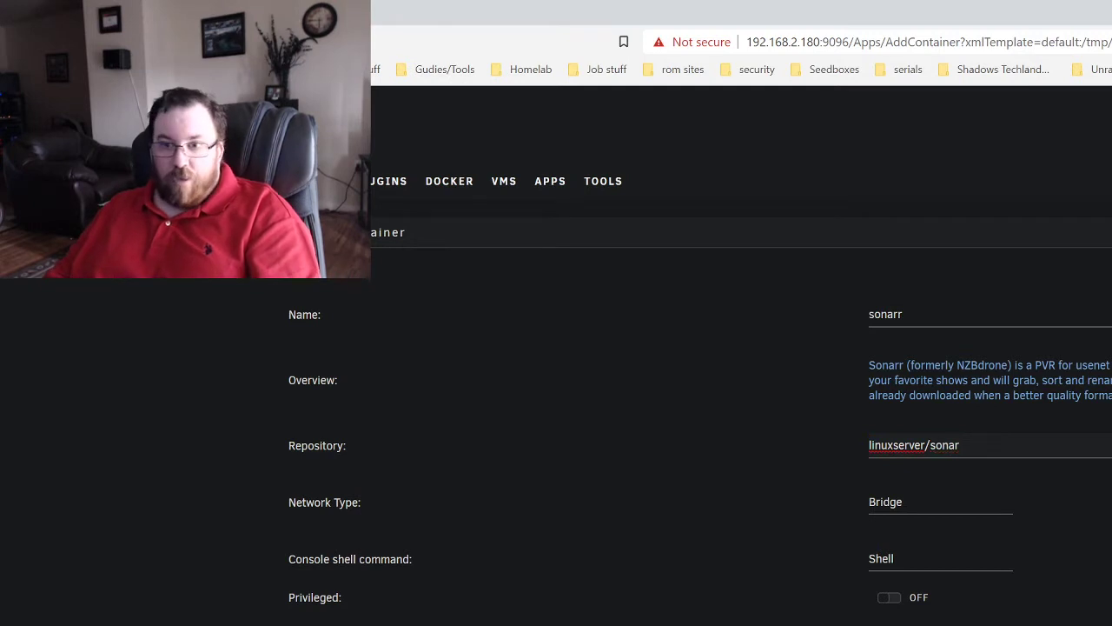
{"action": "key", "text": "BackSpace"}
{"action": "key", "text": "BackSpace"}
{"action": "key", "text": "BackSpace"}
{"action": "key", "text": "BackSpace"}
{"action": "key", "text": "BackSpace"}
{"action": "key", "text": "BackSpace"}
{"action": "key", "text": "BackSpace"}
{"action": "key", "text": "BackSpace"}
{"action": "key", "text": "BackSpace"}
{"action": "key", "text": "BackSpace"}
{"action": "key", "text": "BackSpace"}
{"action": "key", "text": "BackSpace"}
{"action": "key", "text": "BackSpace"}
{"action": "type", "text": "linuxserver/sonarr:preview"}
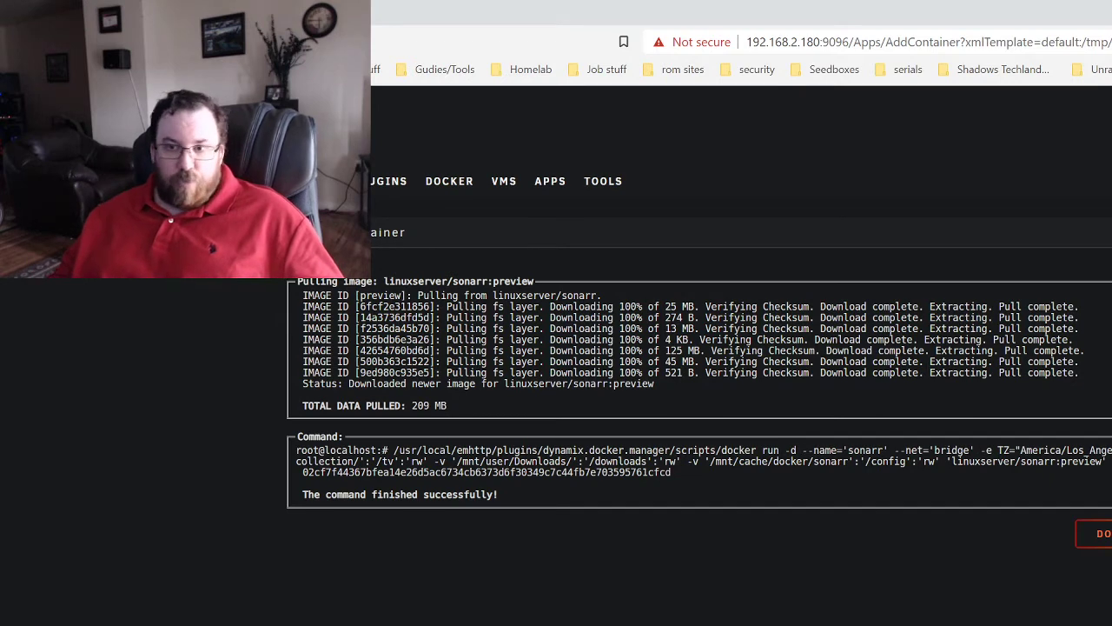
Close the container installation output and open Sonarr's web interface at 192.168.2.180:8989 from the Docker containers
{"action": "left_click", "coordinate": [1098, 534]}
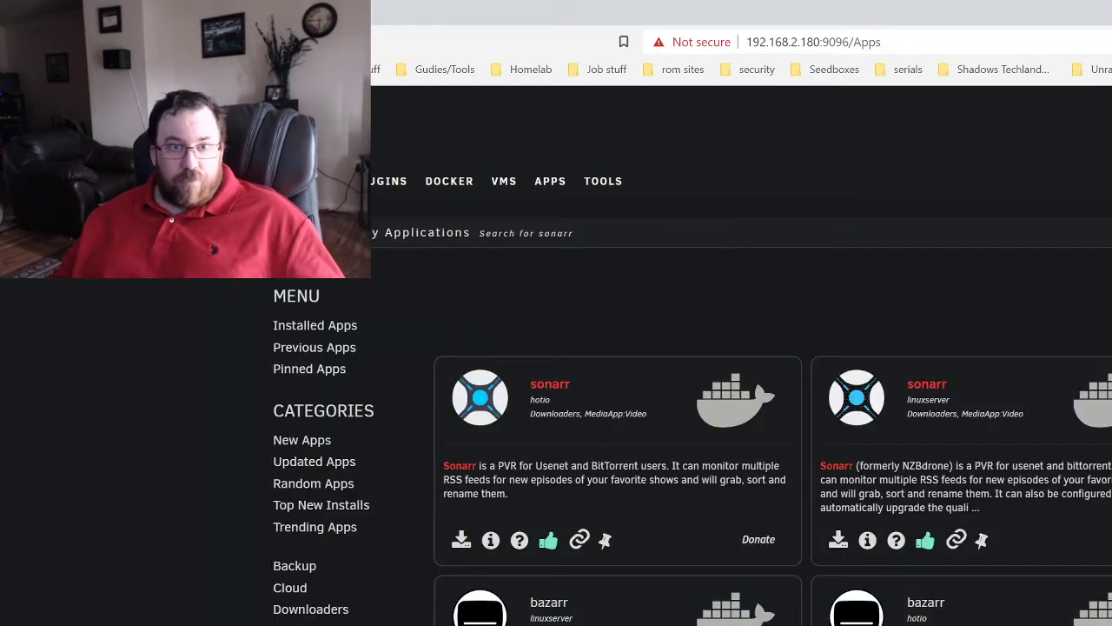
{"action": "left_click", "coordinate": [439, 186]}
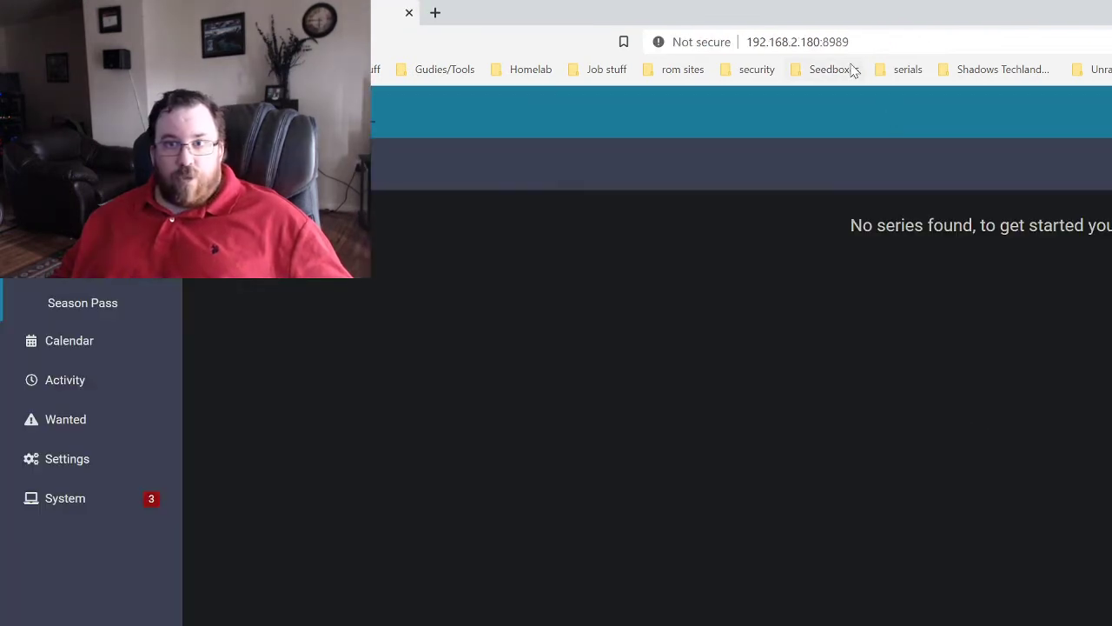
{"action": "left_click", "coordinate": [830, 49]}
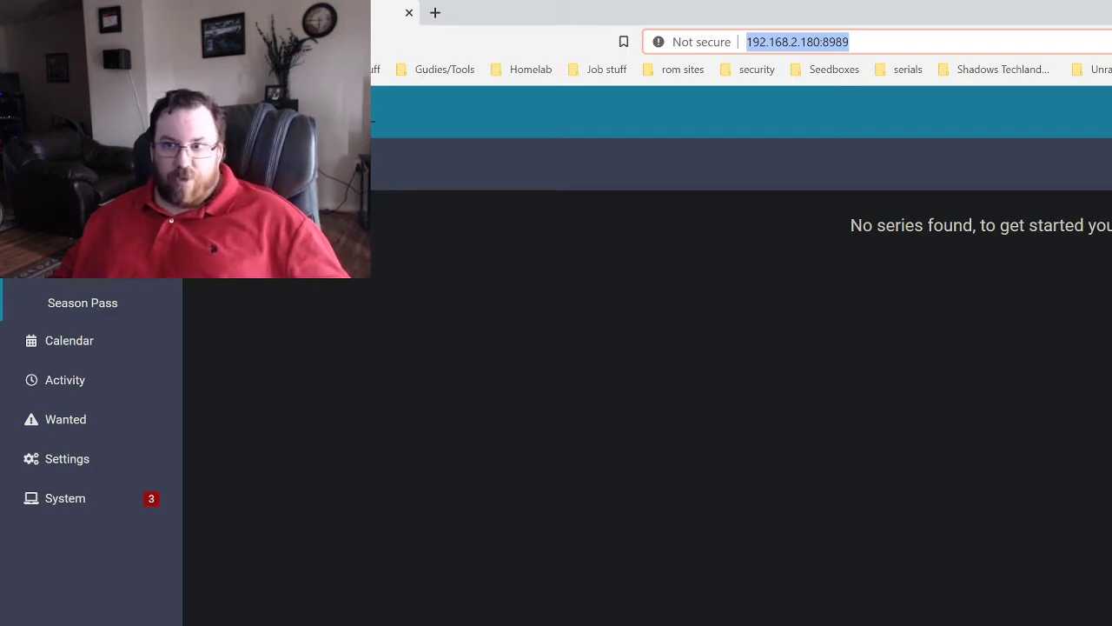
Review the existing-series import page and Sonarr's Media Management and Profiles settings
{"action": "left_click", "coordinate": [66, 231]}
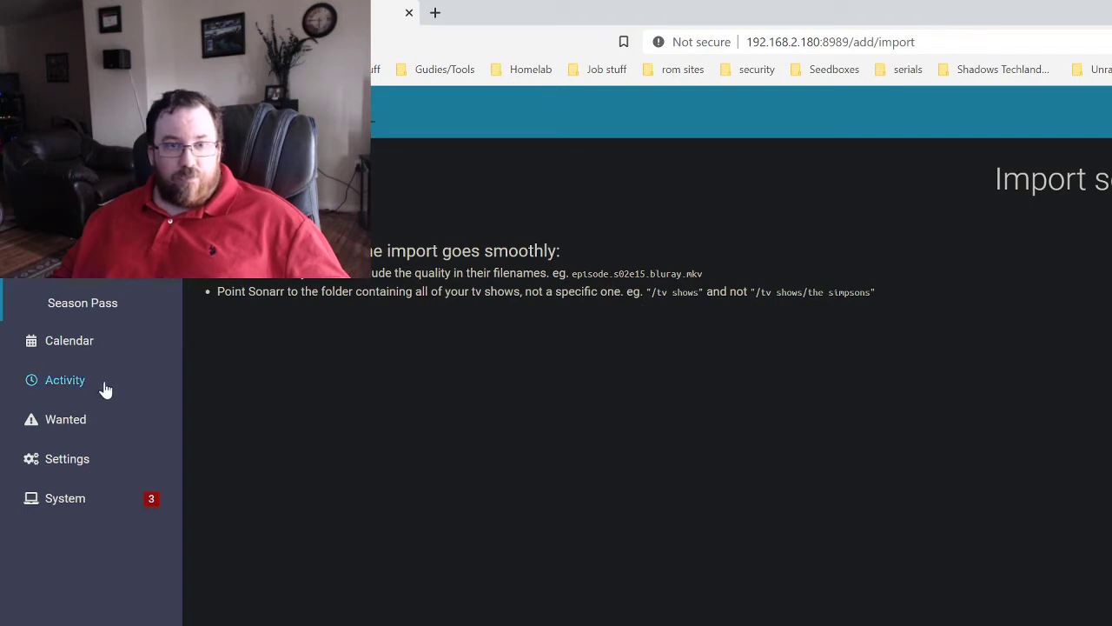
{"action": "left_click", "coordinate": [80, 458]}
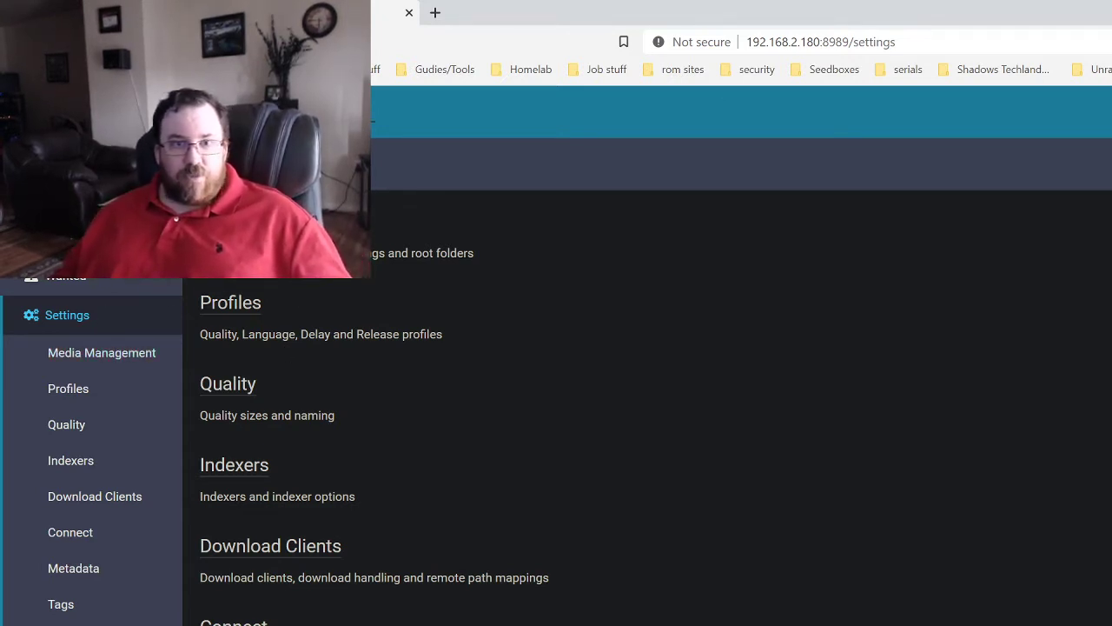
{"action": "left_click", "coordinate": [101, 352]}
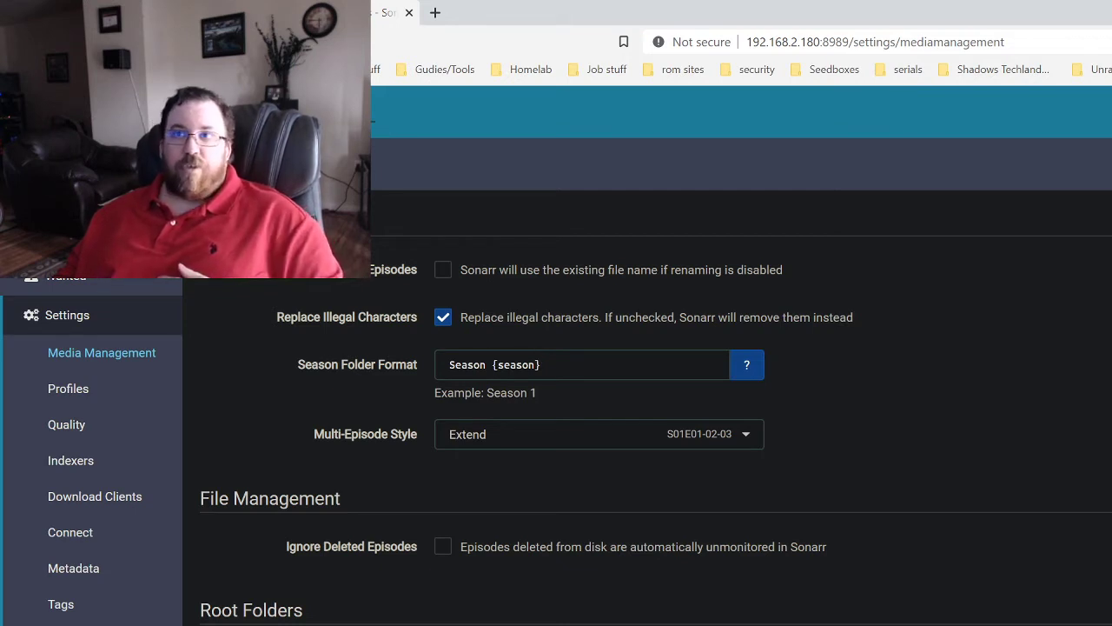
{"action": "left_click", "coordinate": [92, 391]}
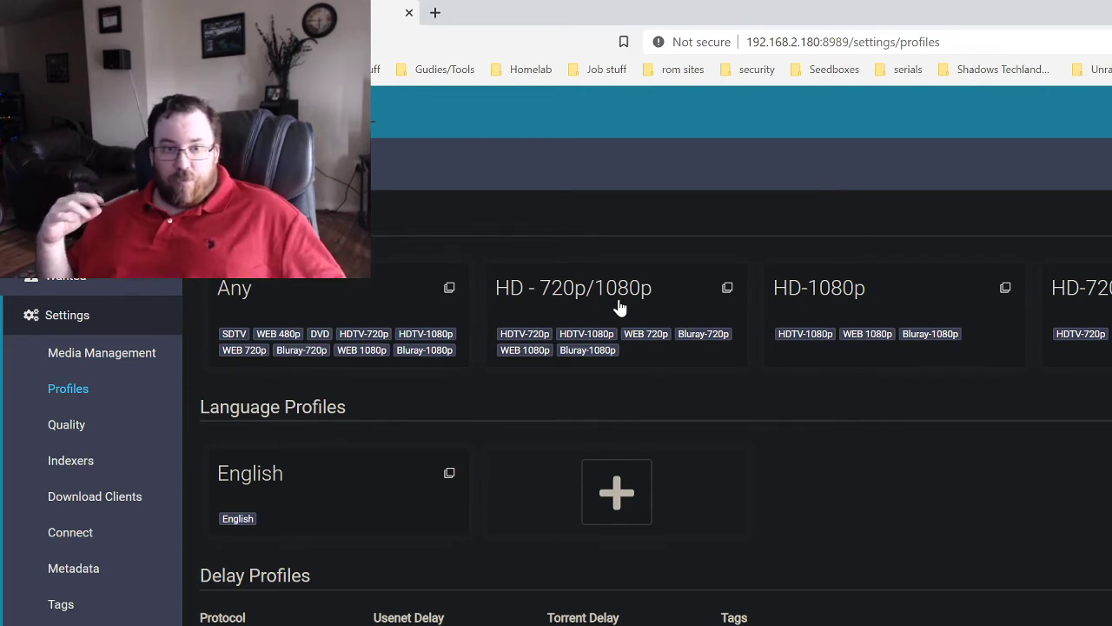
Examine the IP Torrents form for new indexers in Sonarr's Indexers settings and close it without saving
{"action": "left_click", "coordinate": [77, 462]}
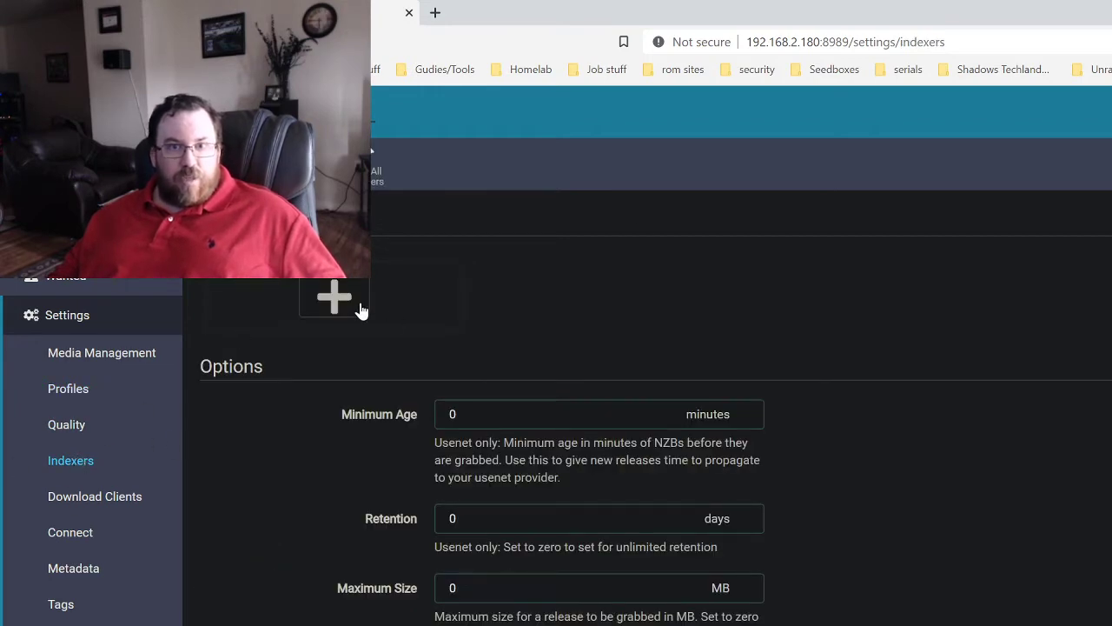
{"action": "left_click", "coordinate": [360, 307]}
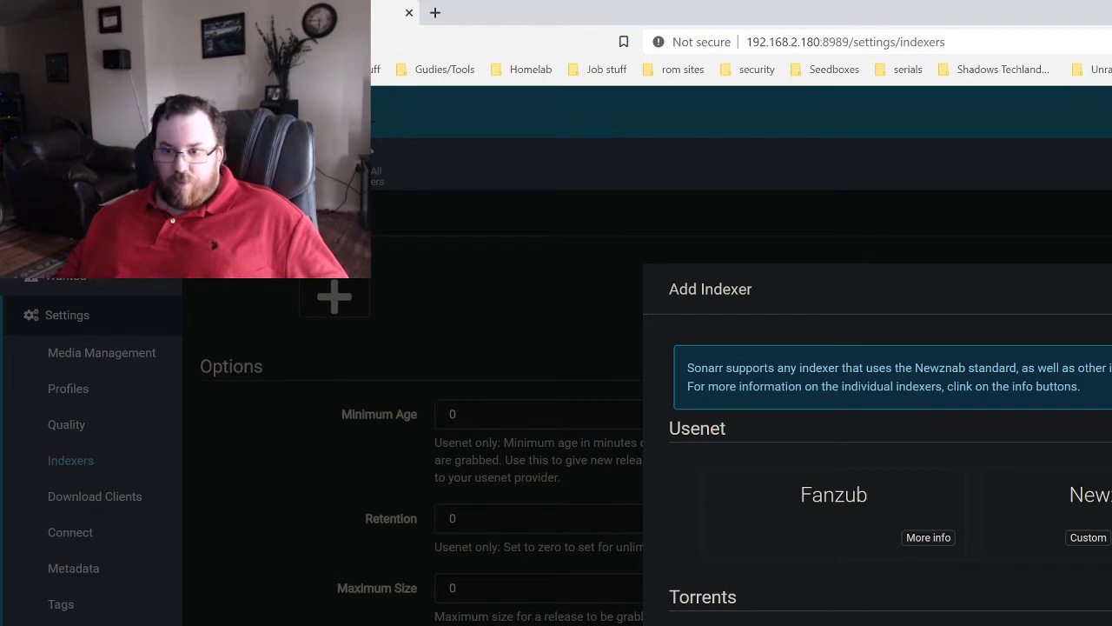
{"action": "left_click", "coordinate": [835, 624]}
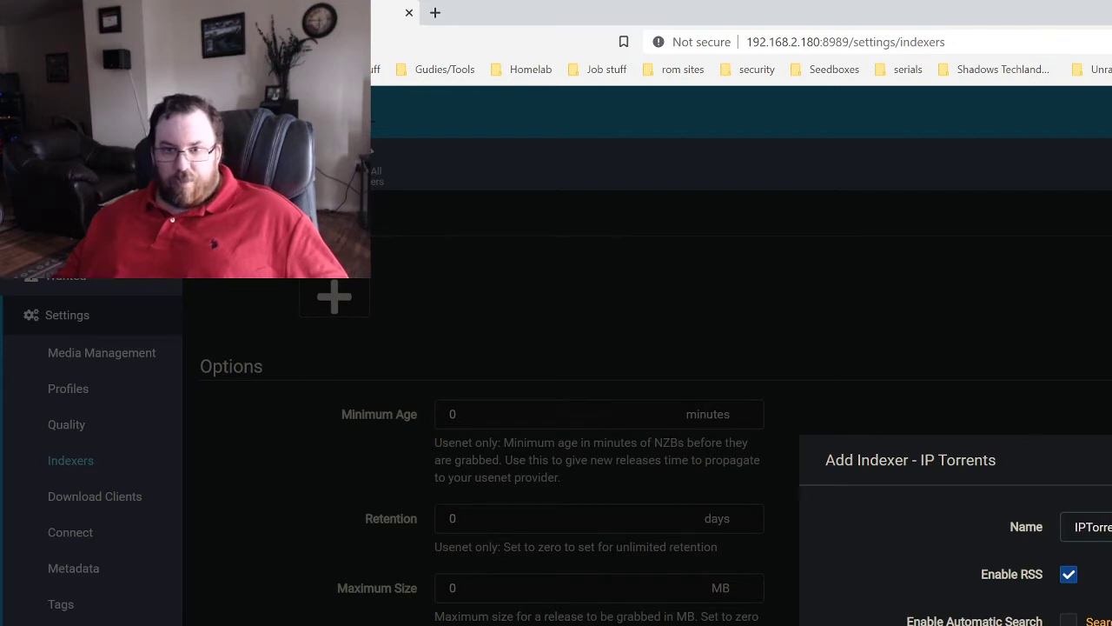
{"action": "key", "text": "Escape"}
Add an indexer with RSS, automatic search and interactive search enabled, and review the available indexer types
{"action": "left_click", "coordinate": [351, 315]}
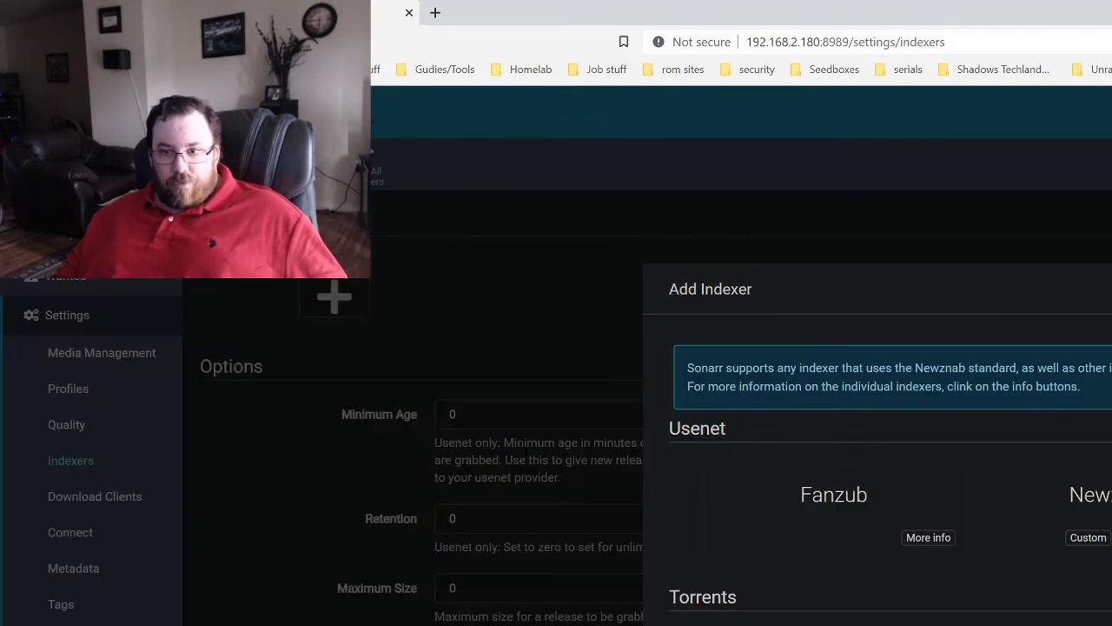
{"action": "left_click", "coordinate": [1111, 625]}
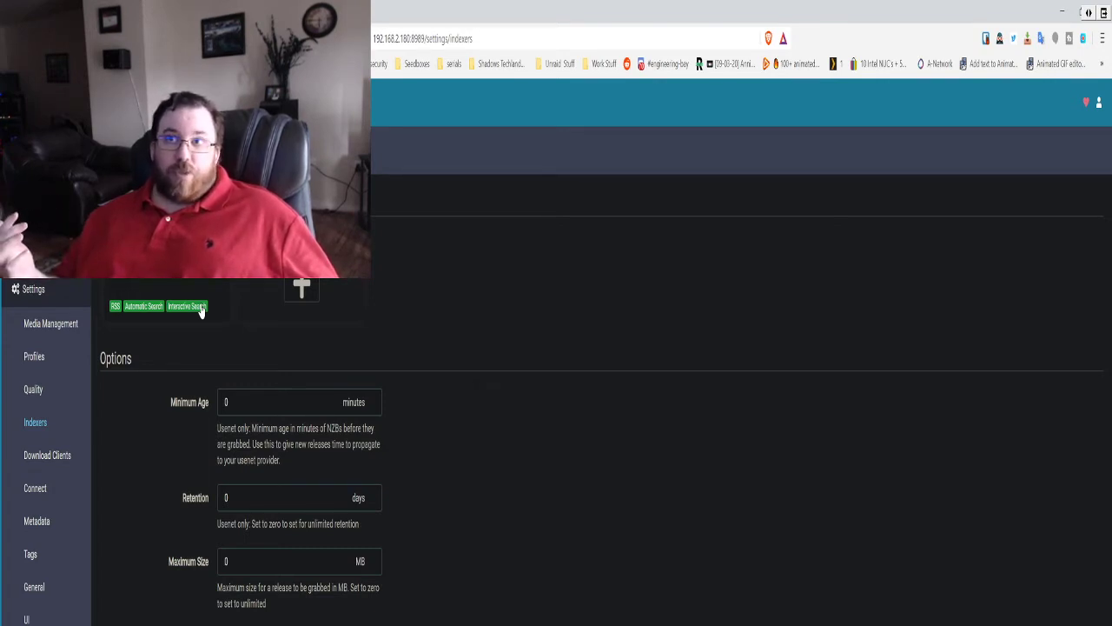
{"action": "left_click", "coordinate": [310, 290]}
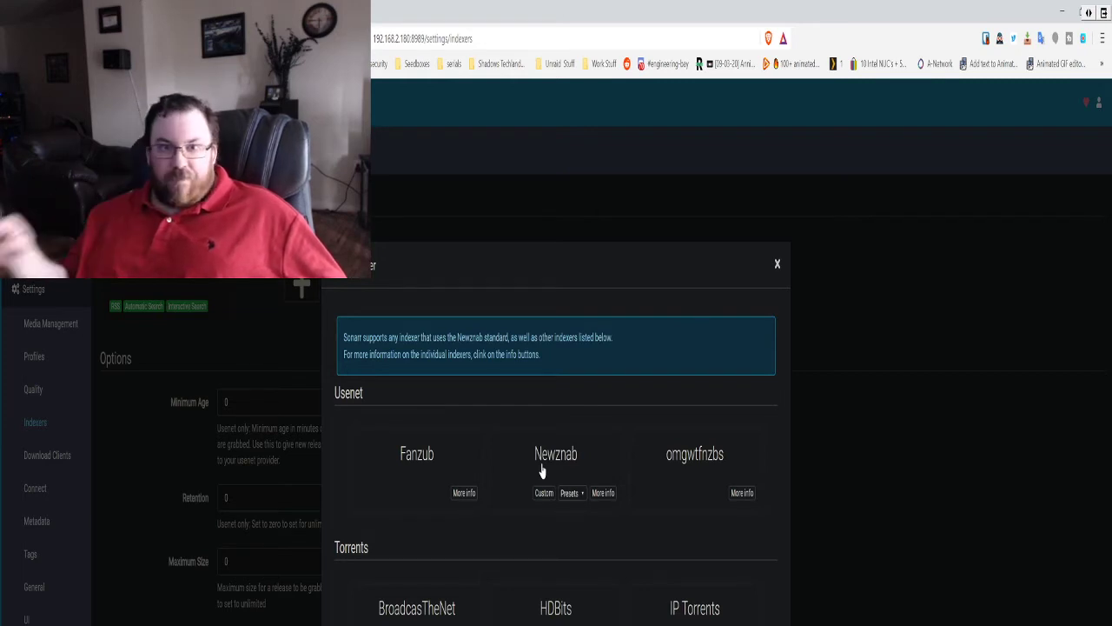
{"action": "left_click", "coordinate": [218, 531]}
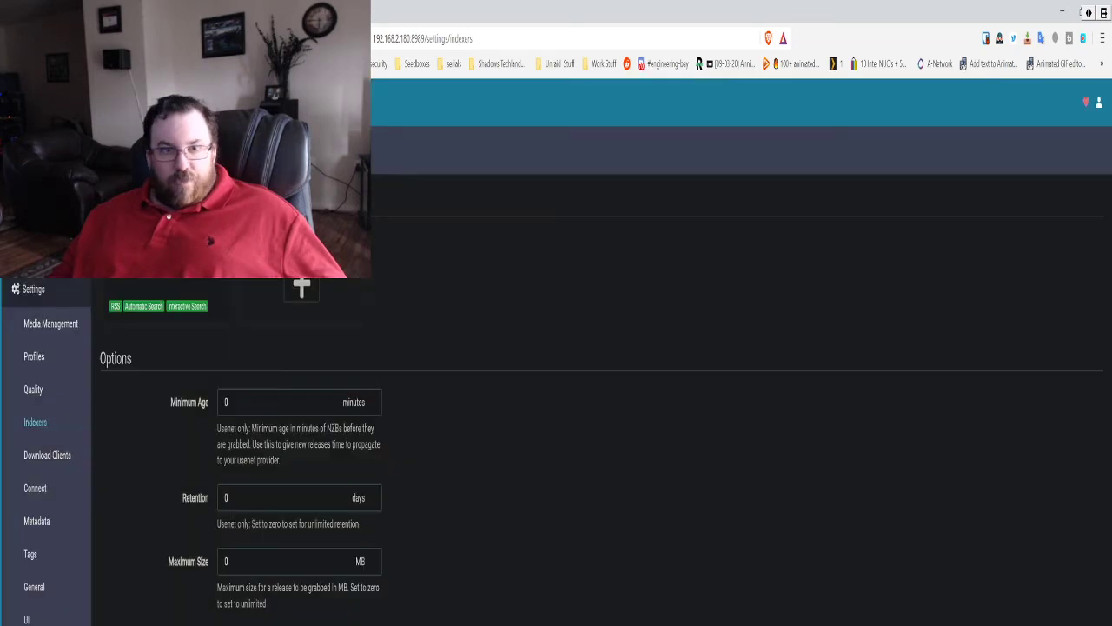
Examine the host, port and login fields for a uTorrent download client in the Download Clients settings, and dismiss the form
{"action": "left_click", "coordinate": [47, 462]}
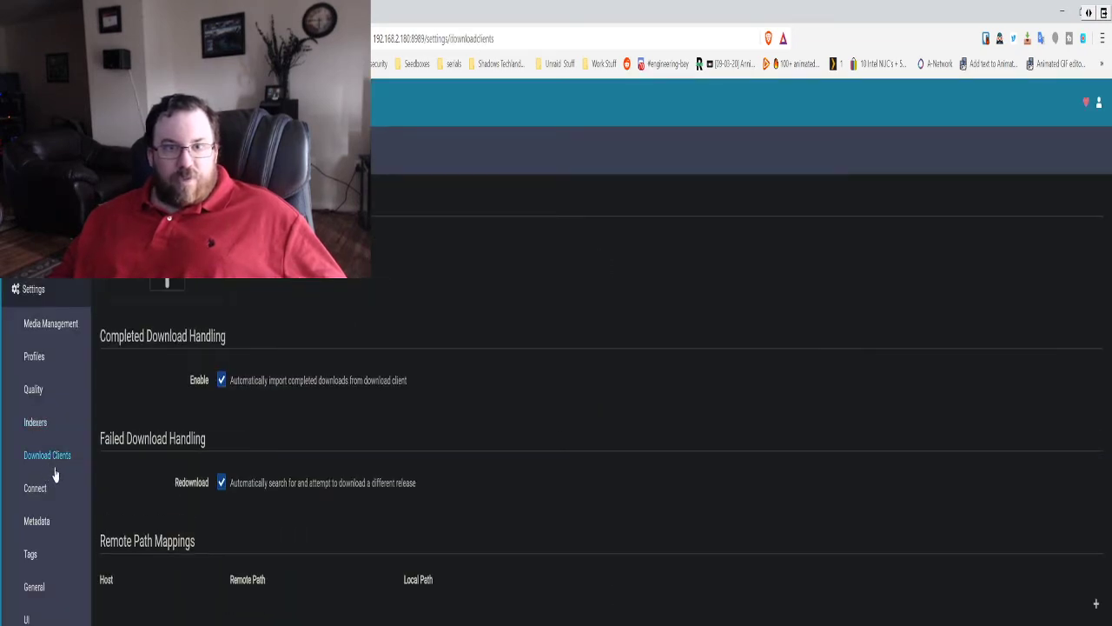
{"action": "left_click", "coordinate": [173, 280]}
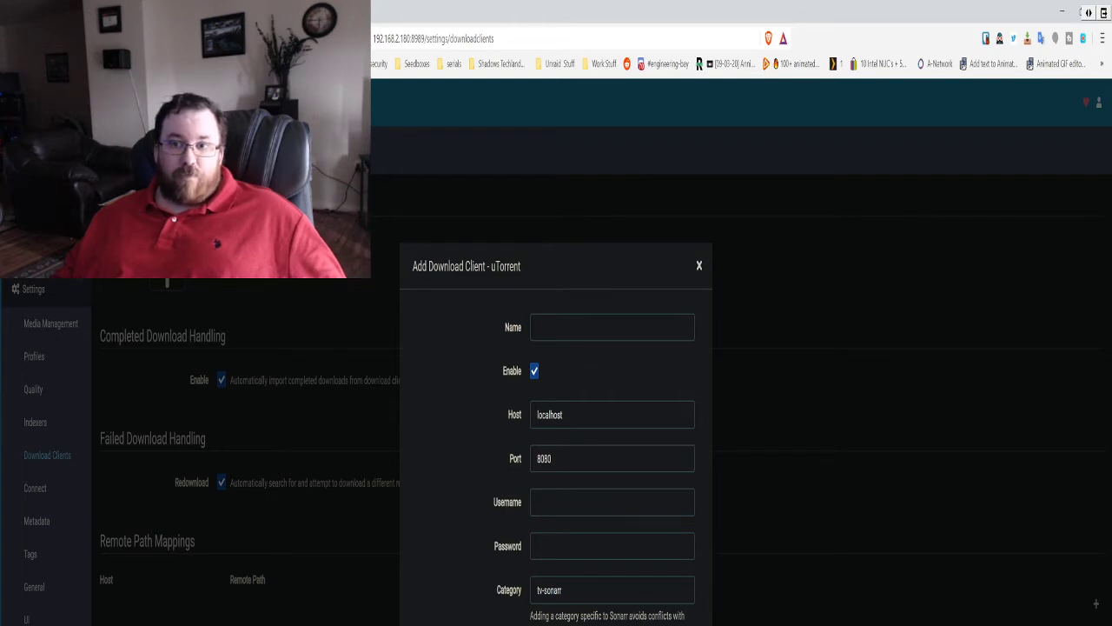
{"action": "left_click", "coordinate": [612, 415]}
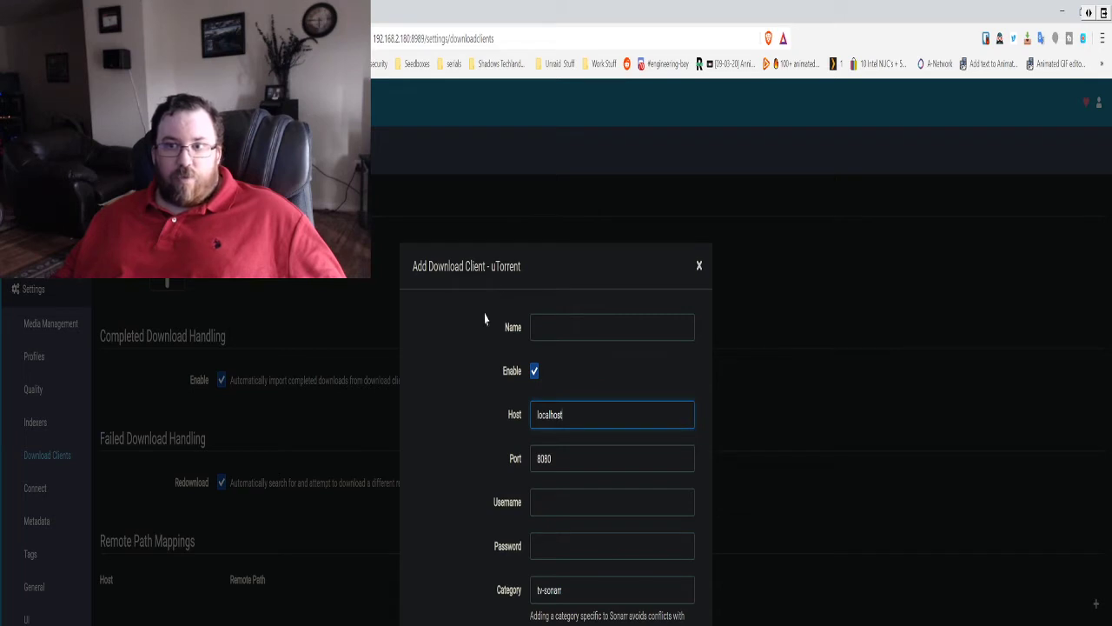
{"action": "key", "text": "Tab"}
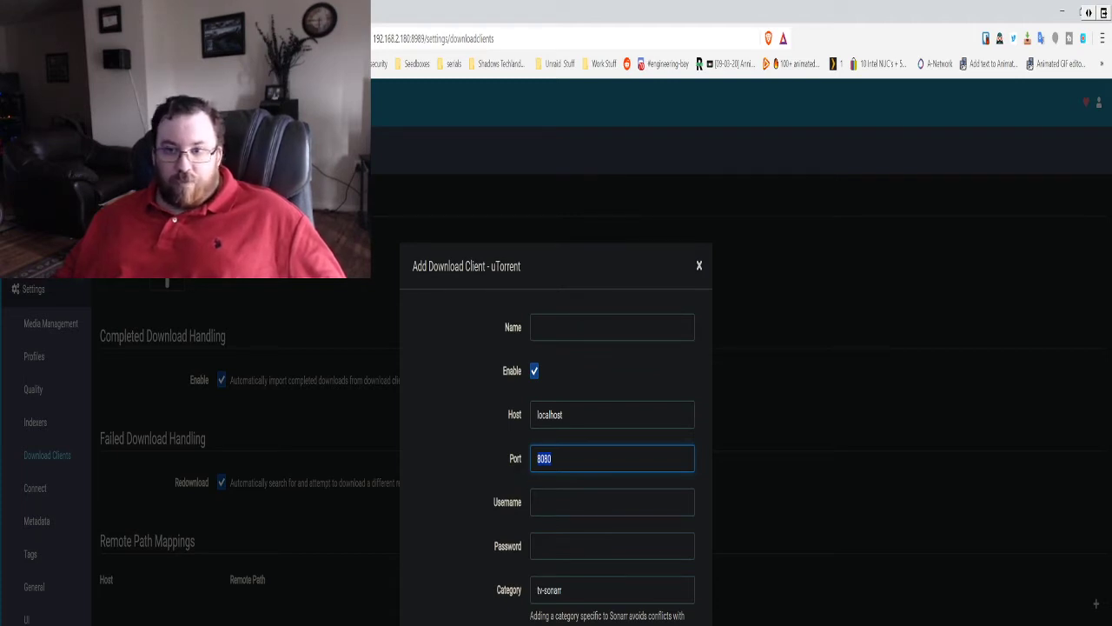
{"action": "key", "text": "Tab"}
{"action": "left_click", "coordinate": [430, 547]}
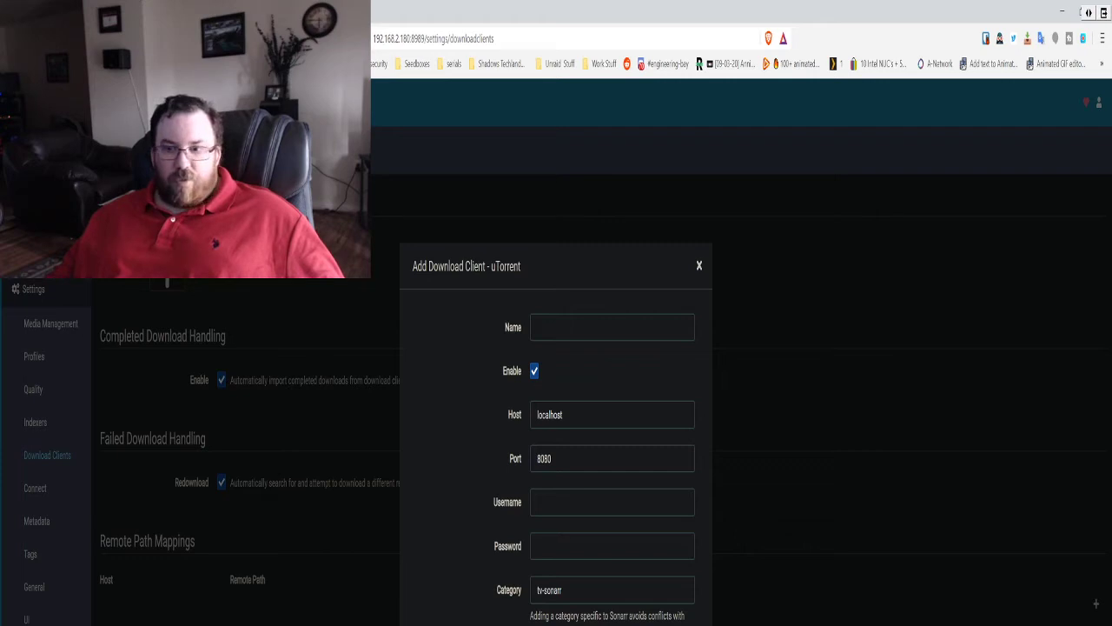
{"action": "key", "text": "Escape"}
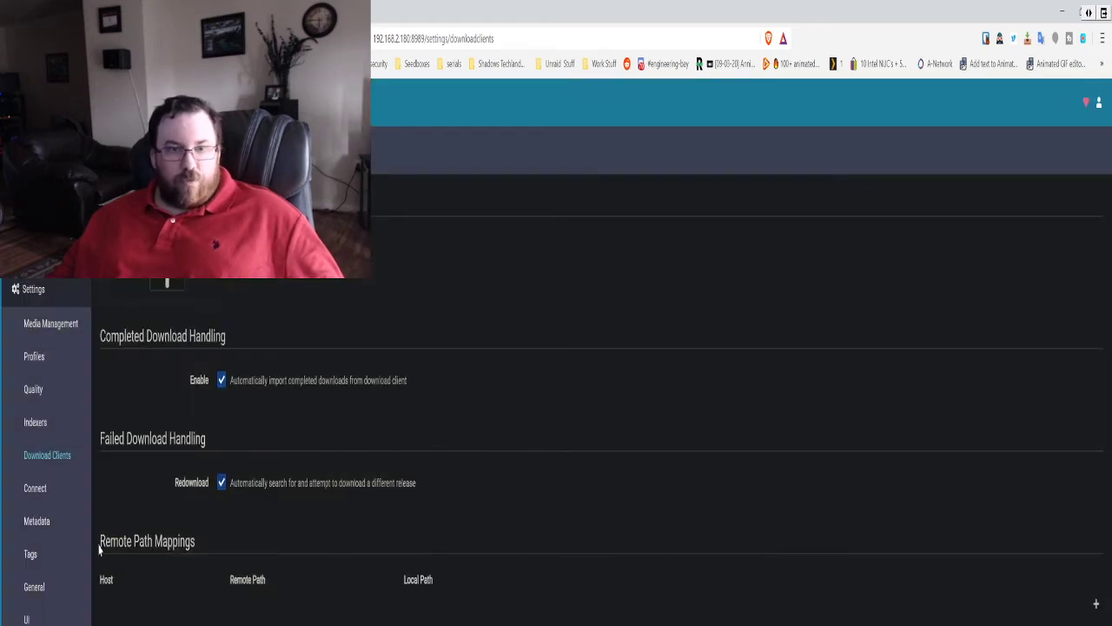
Review the notification services that can be added in the Connect settings and dismiss the list
{"action": "left_click", "coordinate": [35, 487]}
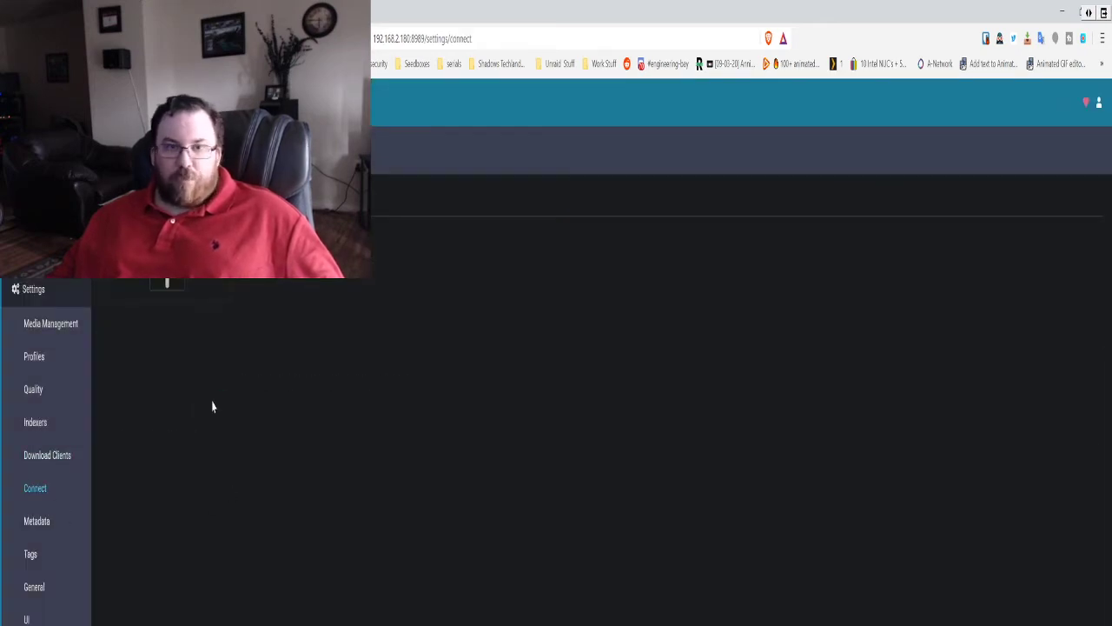
{"action": "left_click", "coordinate": [168, 266]}
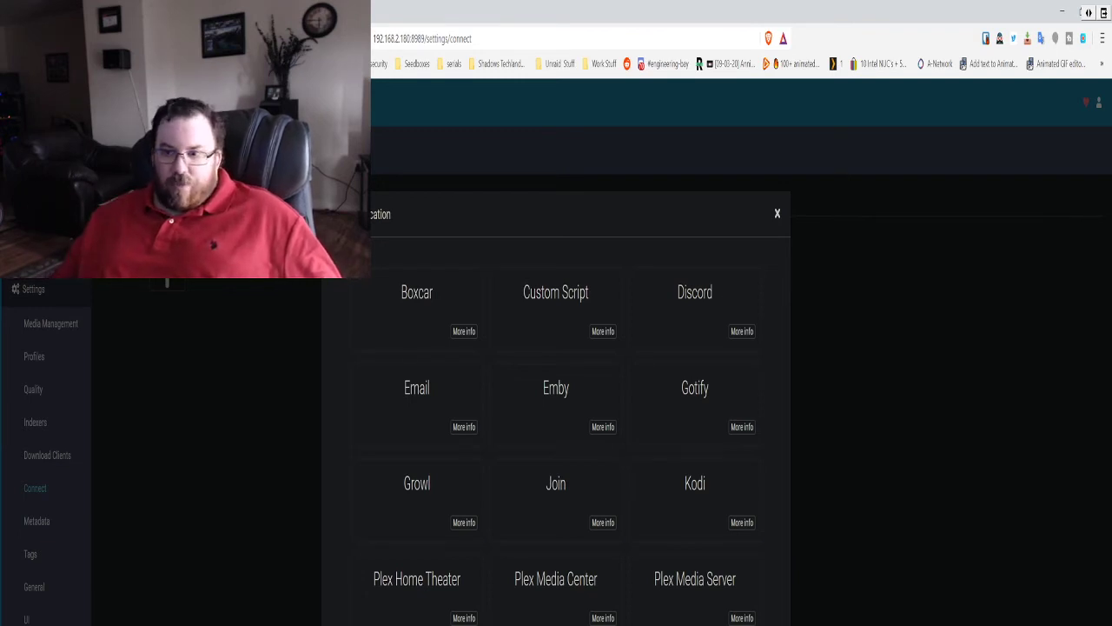
{"action": "key", "text": "Escape"}
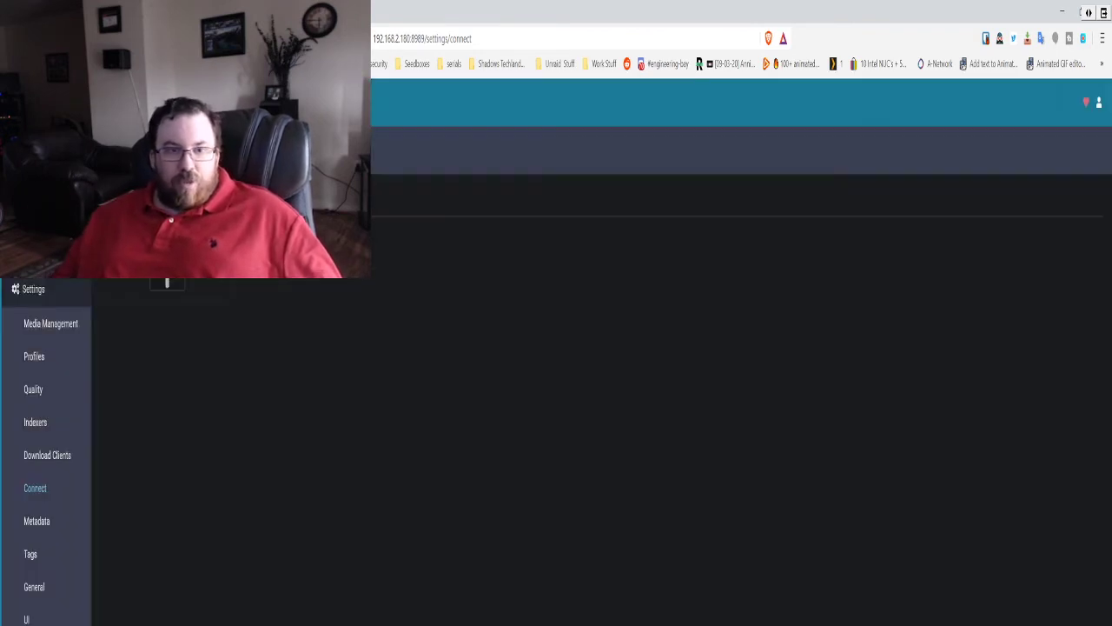
Review the Tags settings and the URL Base option in the General settings
{"action": "left_click", "coordinate": [32, 555]}
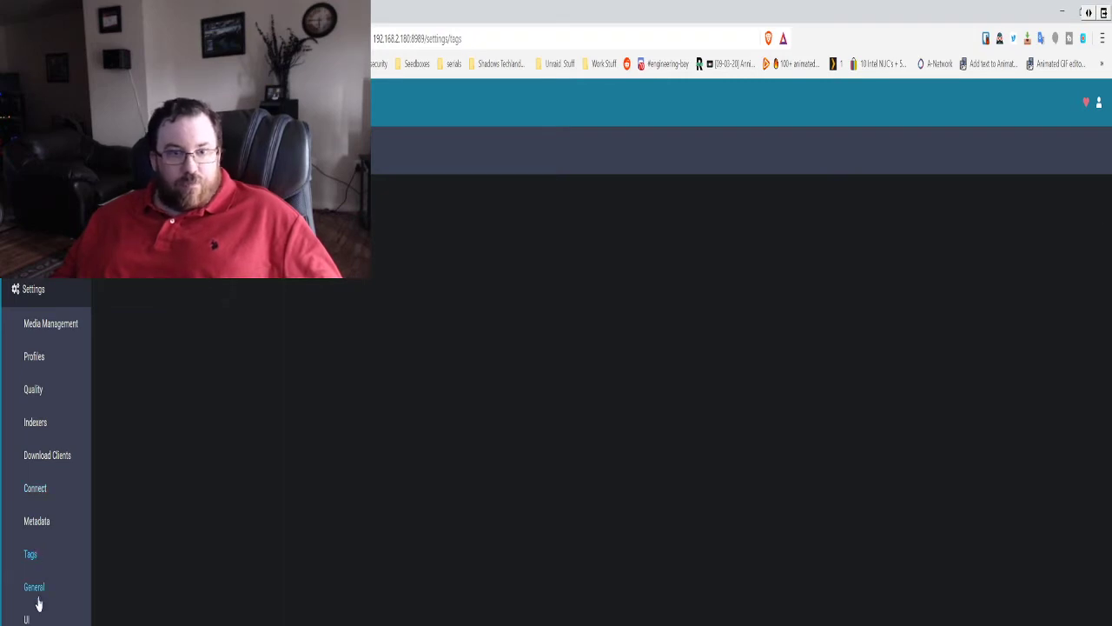
{"action": "left_click", "coordinate": [37, 591]}
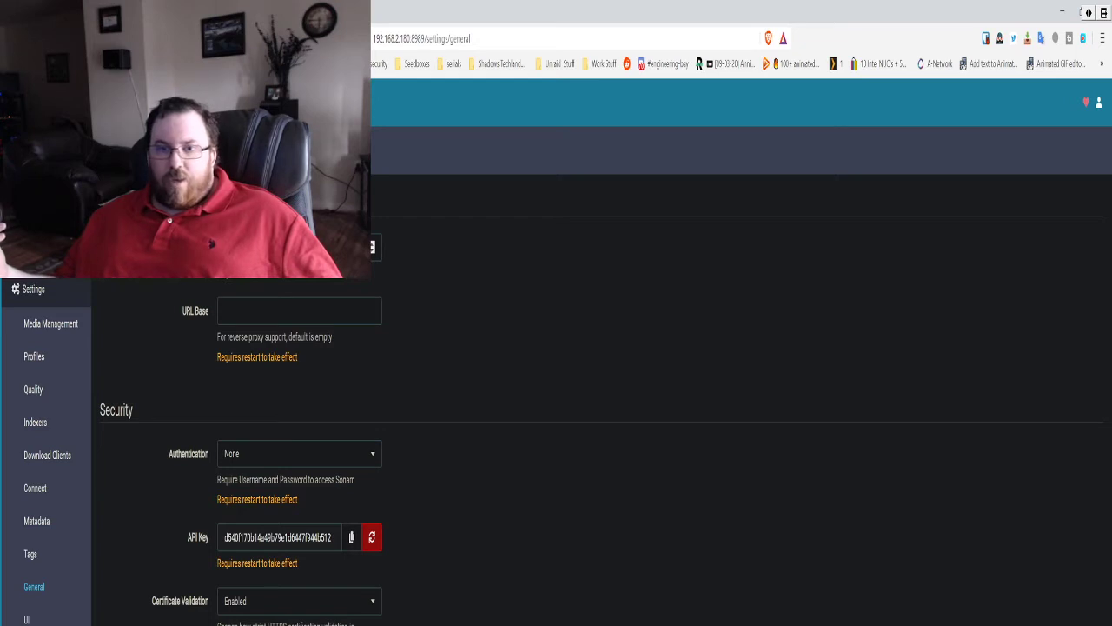
{"action": "left_click", "coordinate": [251, 310]}
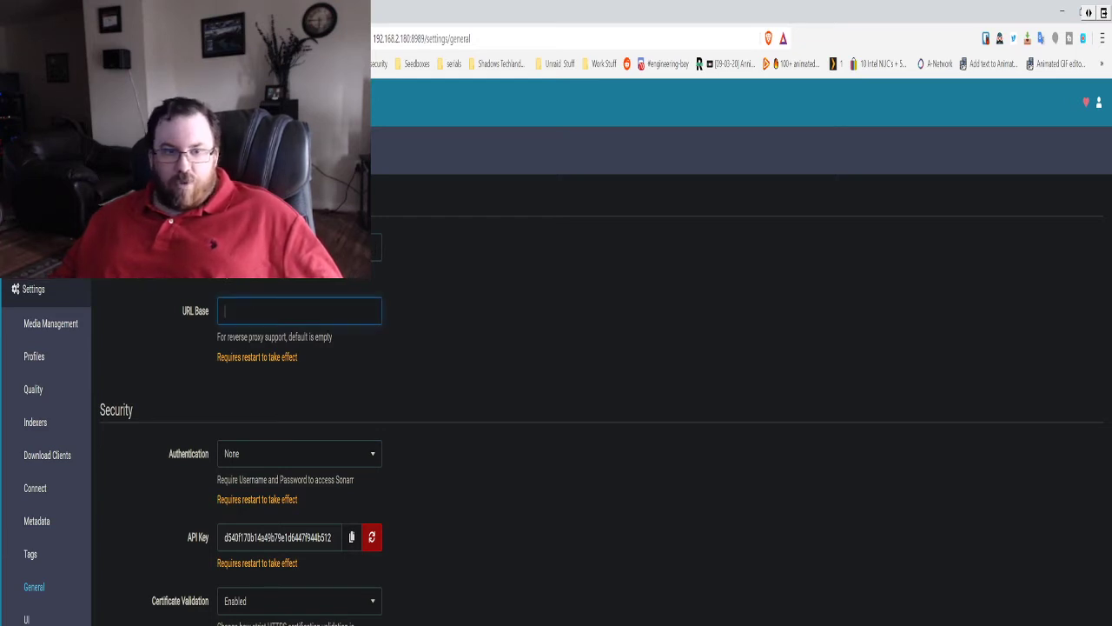
Return to the series overview and search for seaQuest DSV as a new series
{"action": "left_click", "coordinate": [33, 144]}
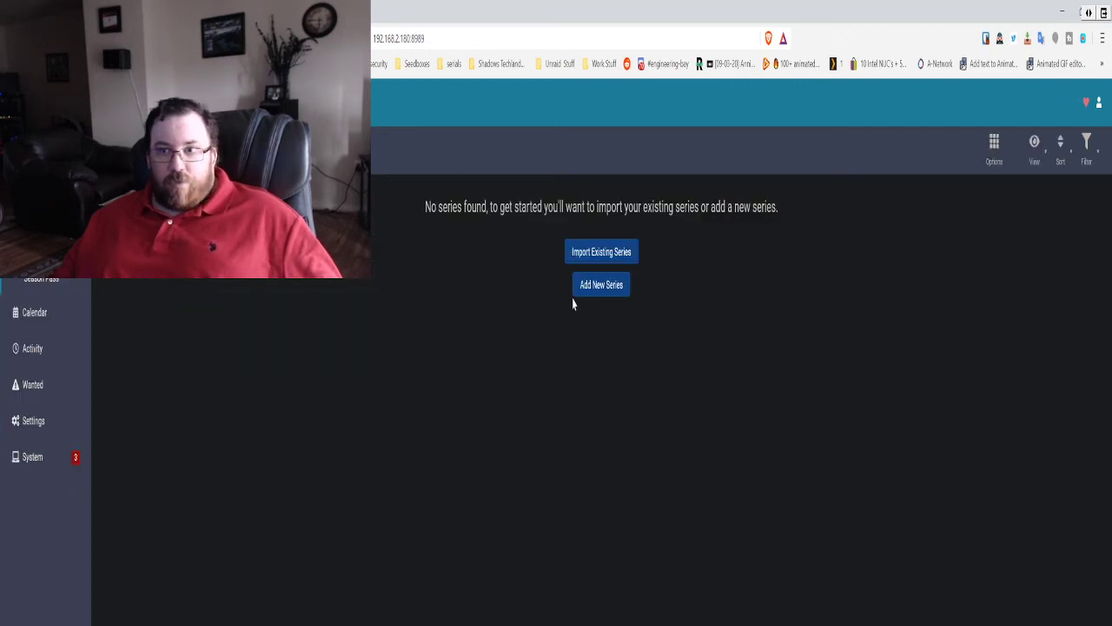
{"action": "left_click", "coordinate": [600, 288]}
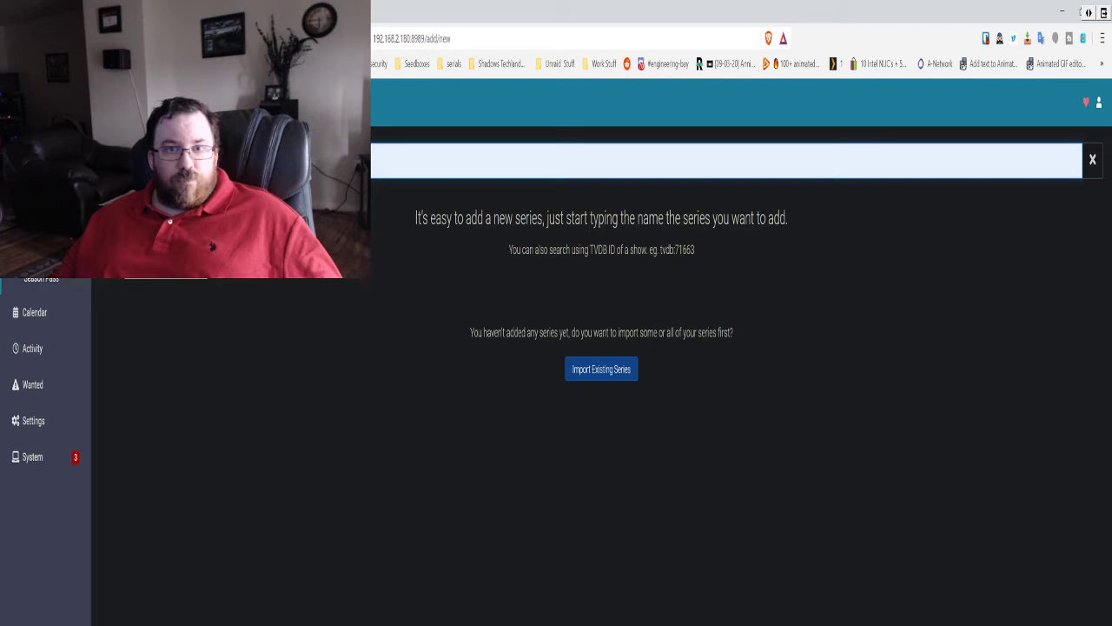
{"action": "type", "text": "a"}
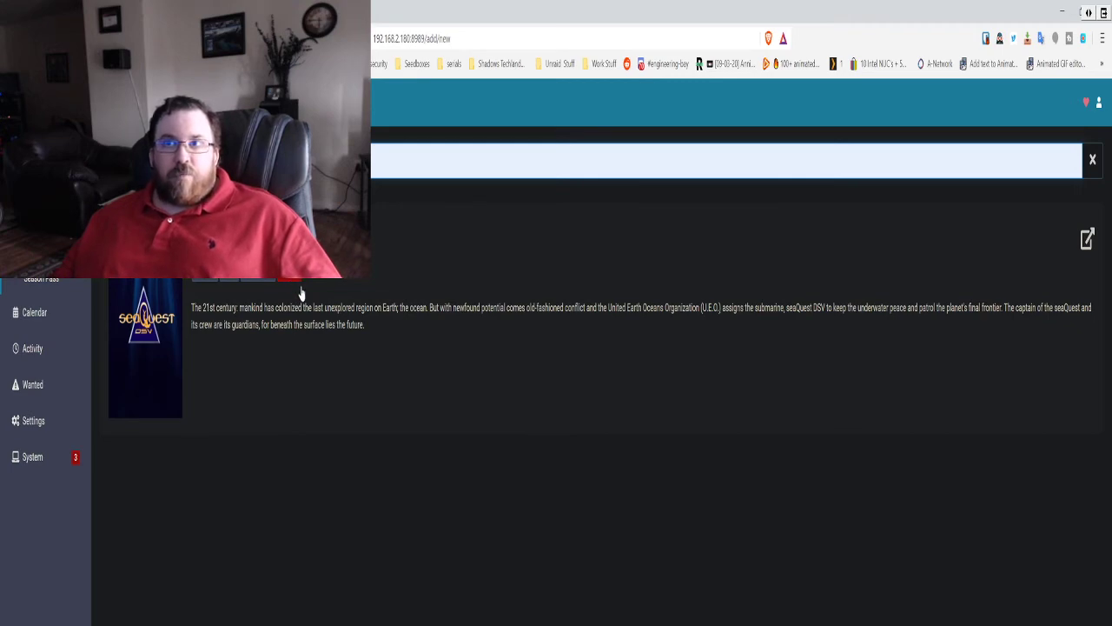
{"action": "mouse_move", "coordinate": [512, 16]}
{"action": "left_mouse_down"}
{"action": "mouse_move", "coordinate": [525, 26]}
{"action": "mouse_move", "coordinate": [502, 23]}
{"action": "left_mouse_up"}
{"action": "double_click", "coordinate": [484, 22]}
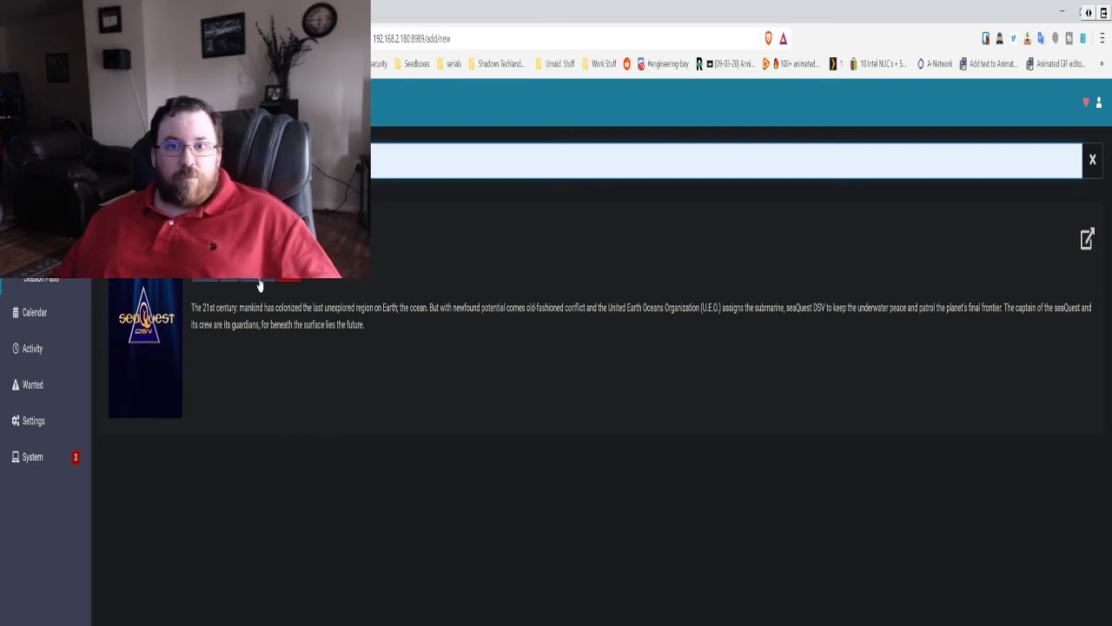
Open the add form for seaQuest DSV, monitor All Episodes, and try to add it without choosing a root folder
{"action": "left_click", "coordinate": [334, 339]}
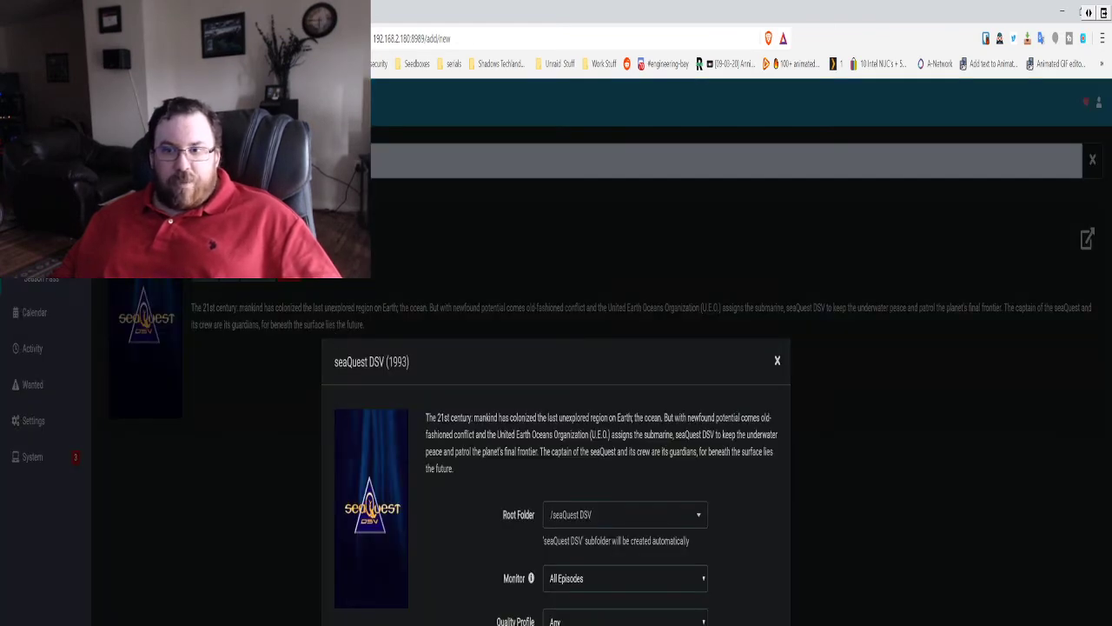
{"action": "left_click", "coordinate": [574, 515]}
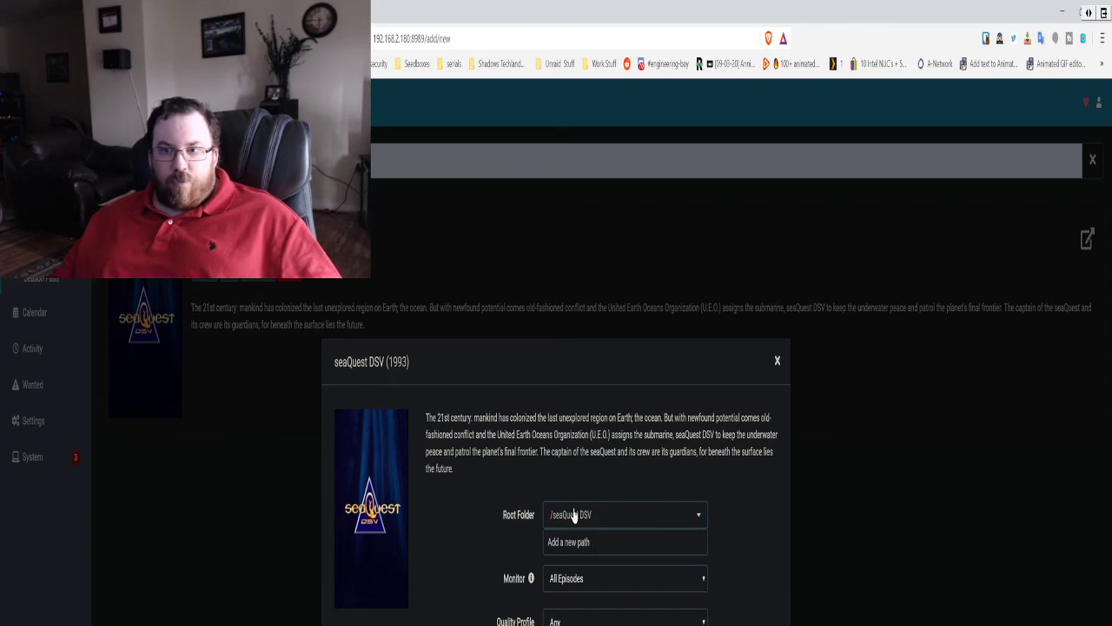
{"action": "left_click", "coordinate": [583, 580]}
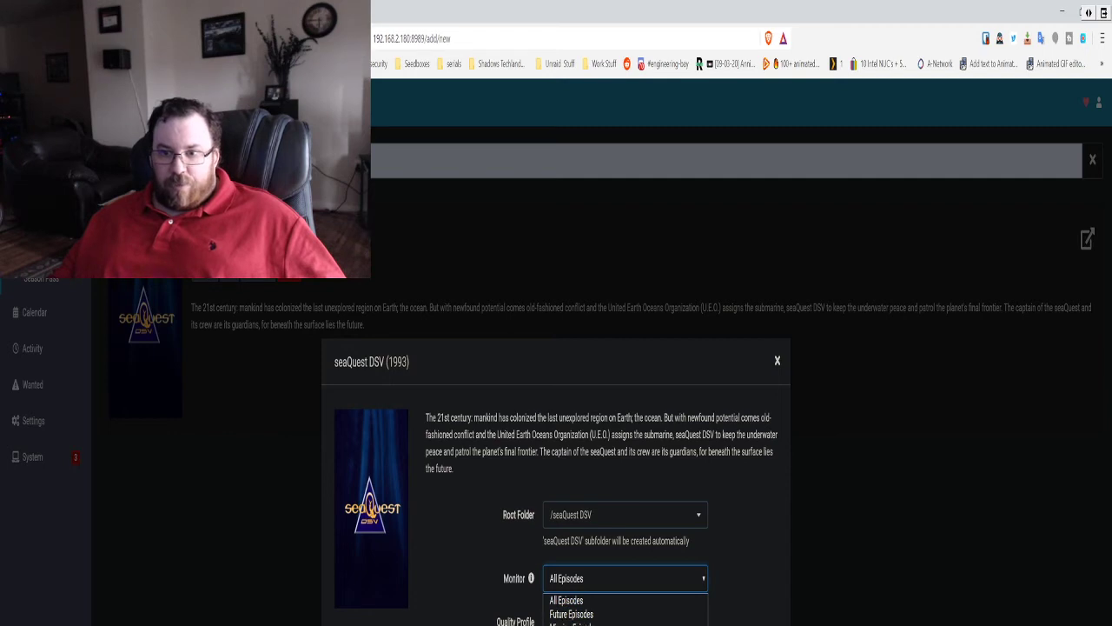
{"action": "left_click", "coordinate": [569, 599]}
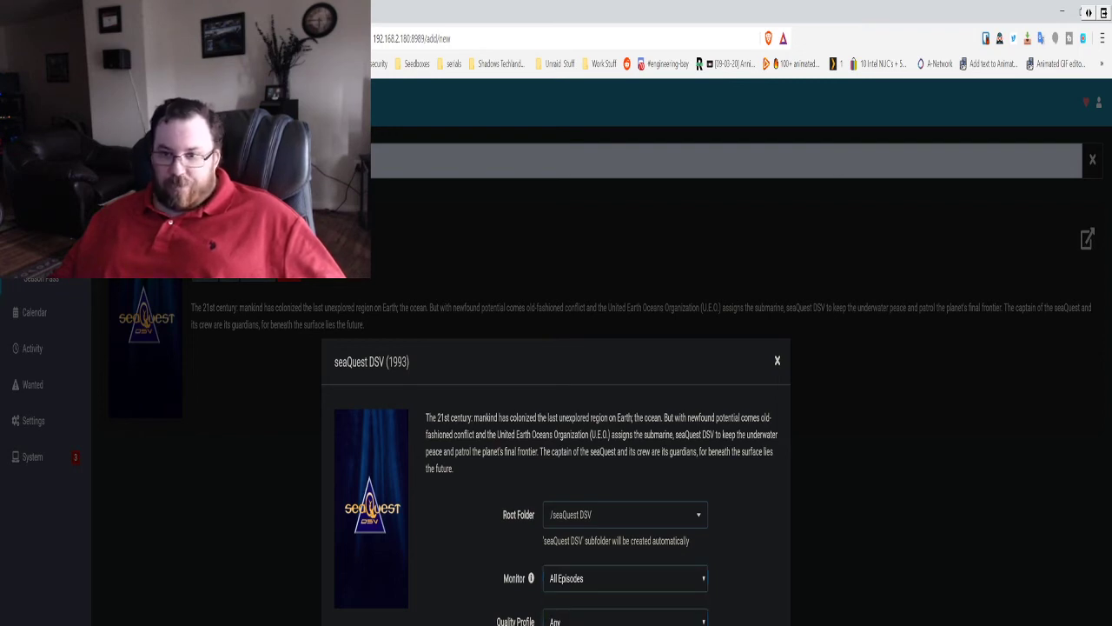
{"action": "mouse_move", "coordinate": [531, 624]}
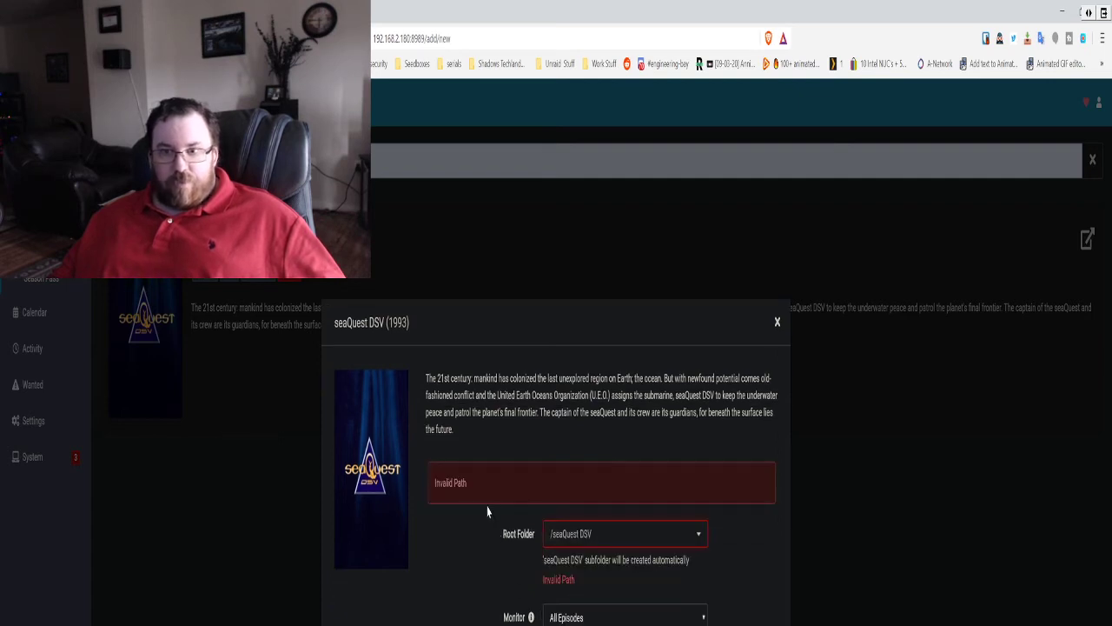
Look through the container's downloads, media and mnt folders for a series root folder, and dismiss the file browser
{"action": "left_click", "coordinate": [613, 539]}
{"action": "left_click", "coordinate": [580, 563]}
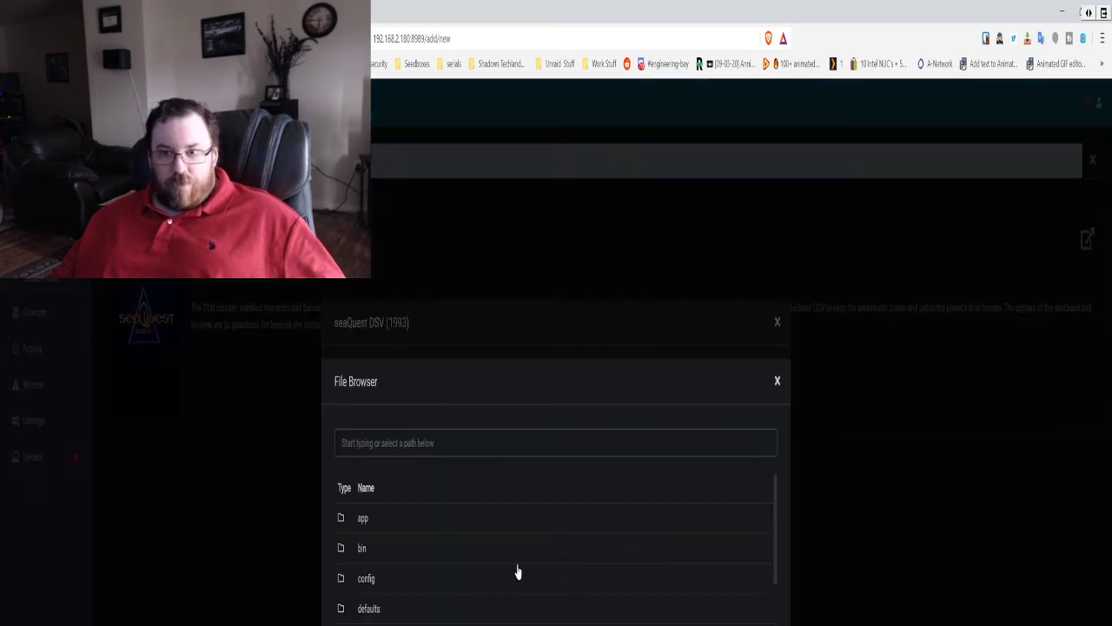
{"action": "scroll", "coordinate": [410, 499], "scroll_direction": "down", "scroll_amount": 3}
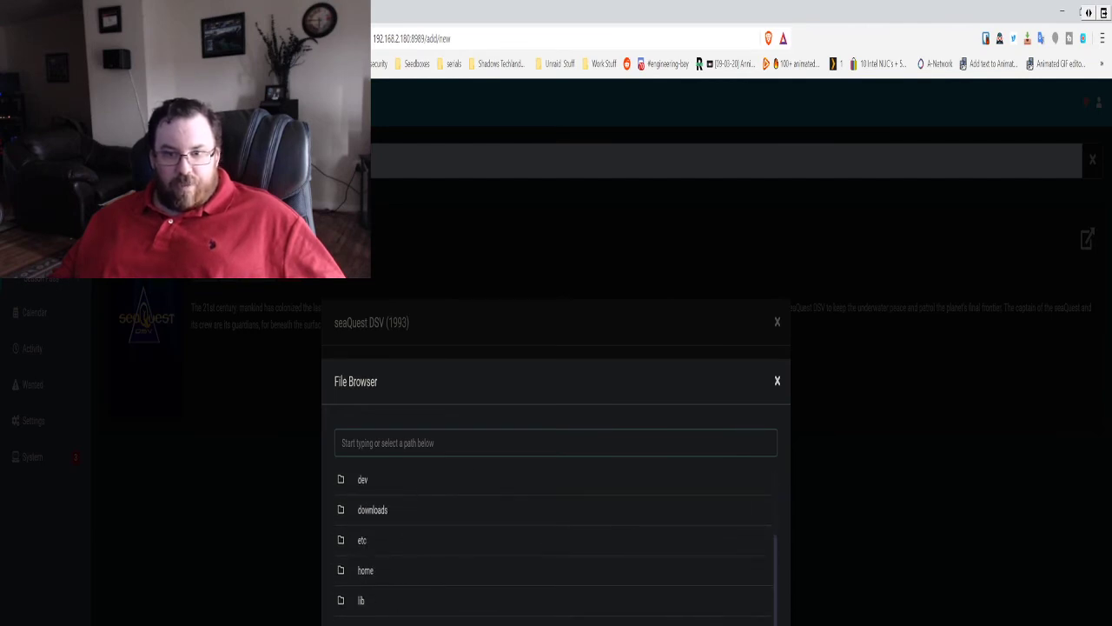
{"action": "left_click", "coordinate": [372, 509]}
{"action": "left_click", "coordinate": [361, 519]}
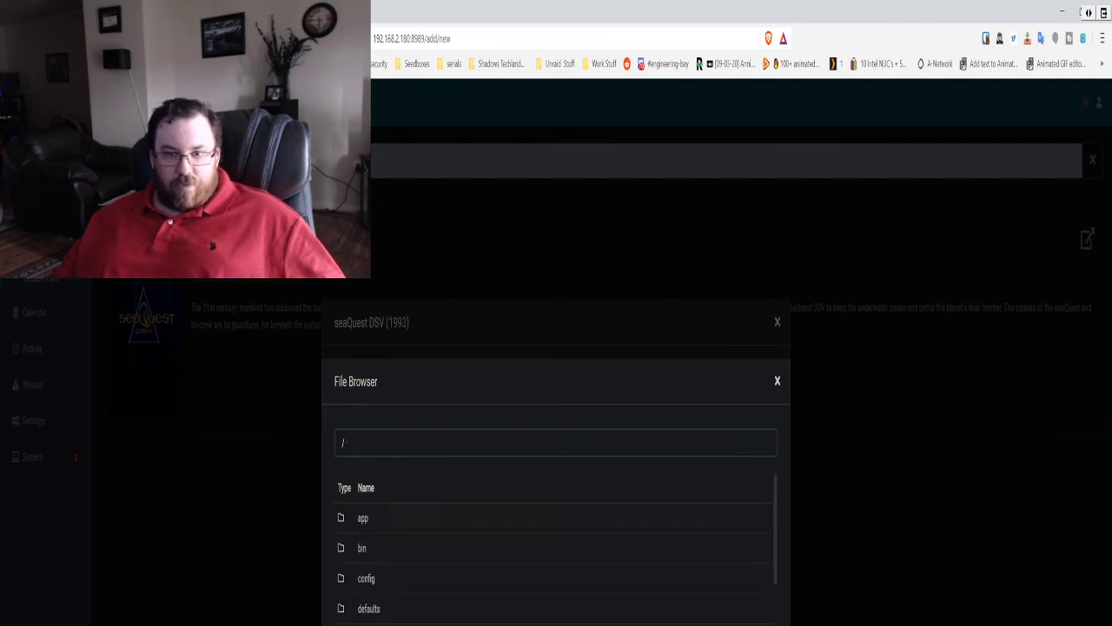
{"action": "scroll", "coordinate": [556, 548], "scroll_direction": "down", "scroll_amount": 5}
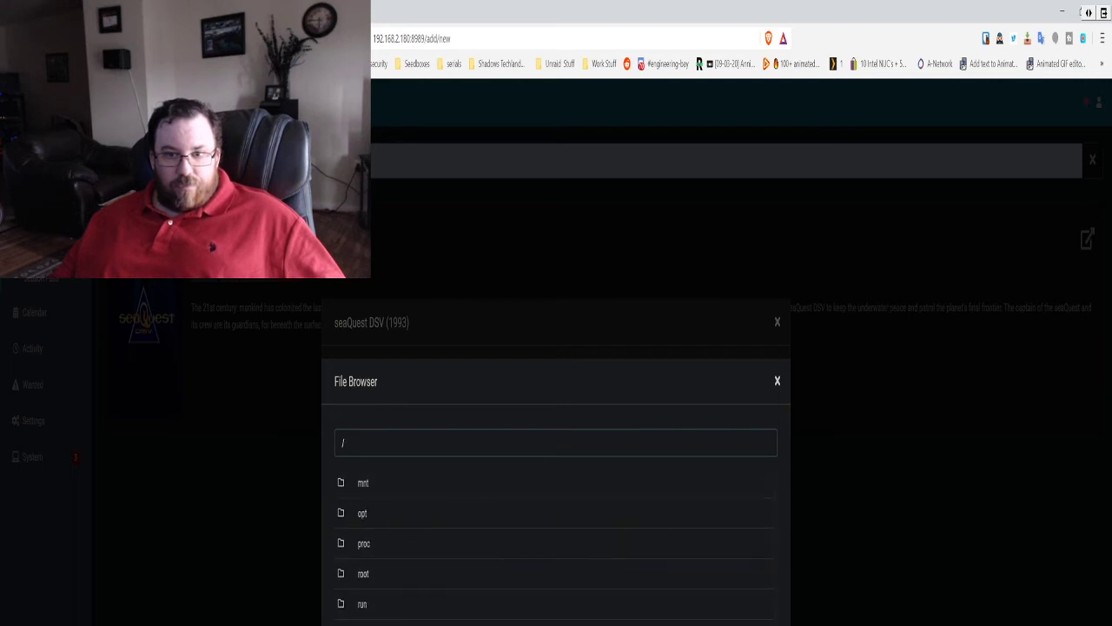
{"action": "left_click", "coordinate": [392, 606]}
{"action": "left_click", "coordinate": [365, 524]}
{"action": "scroll", "coordinate": [400, 586], "scroll_direction": "down", "scroll_amount": 2}
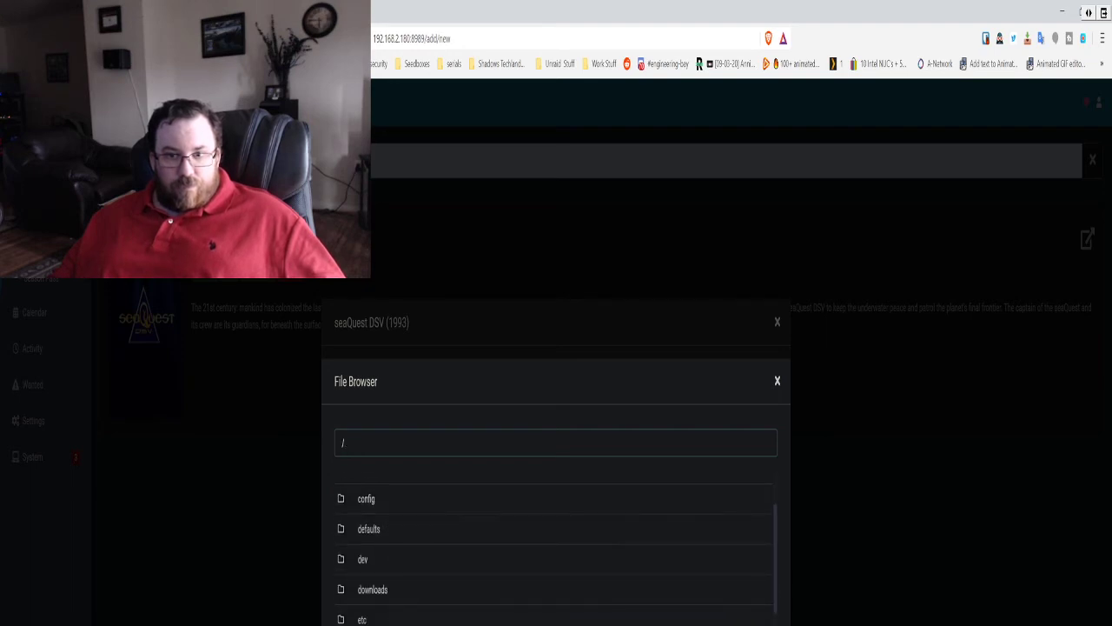
{"action": "scroll", "coordinate": [388, 599], "scroll_direction": "down", "scroll_amount": 3}
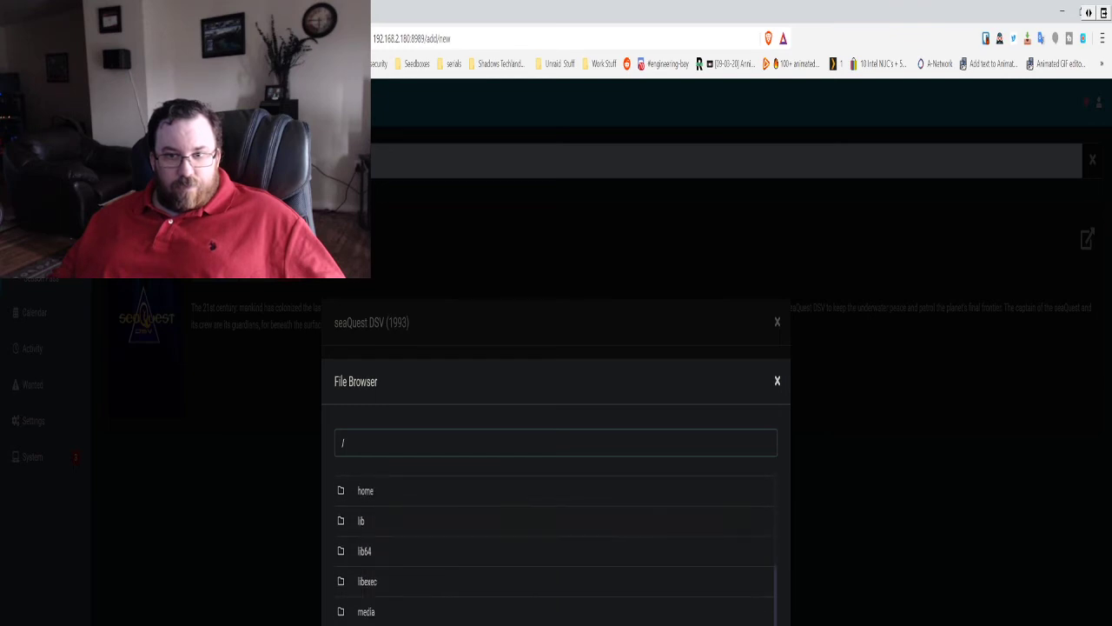
{"action": "scroll", "coordinate": [387, 613], "scroll_direction": "up", "scroll_amount": 5}
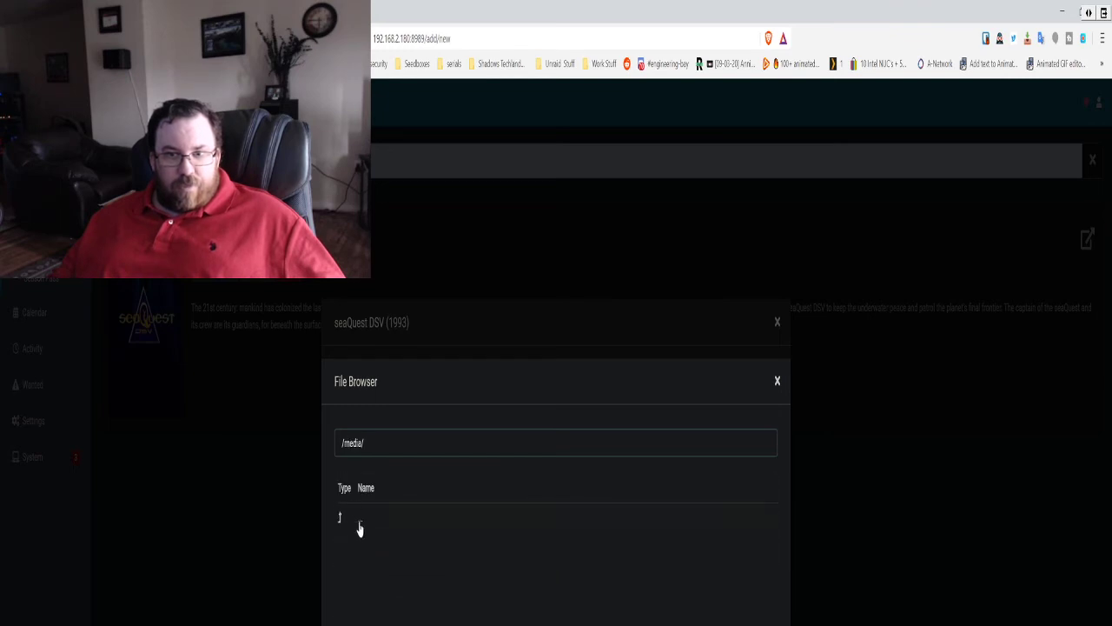
{"action": "scroll", "coordinate": [556, 547], "scroll_direction": "down", "scroll_amount": 3}
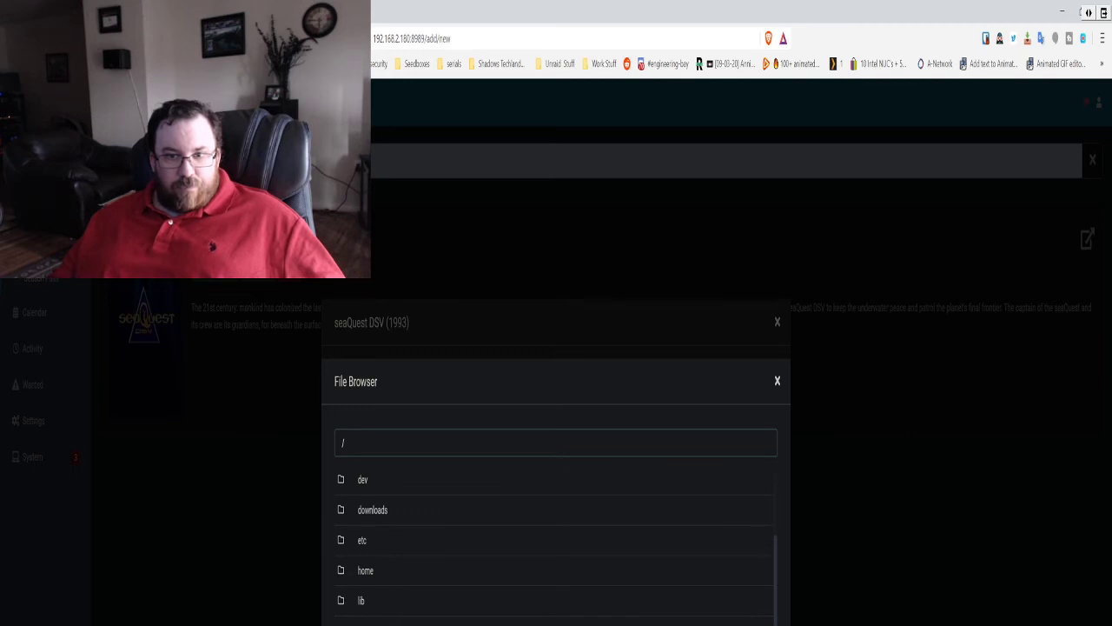
{"action": "left_click", "coordinate": [387, 621]}
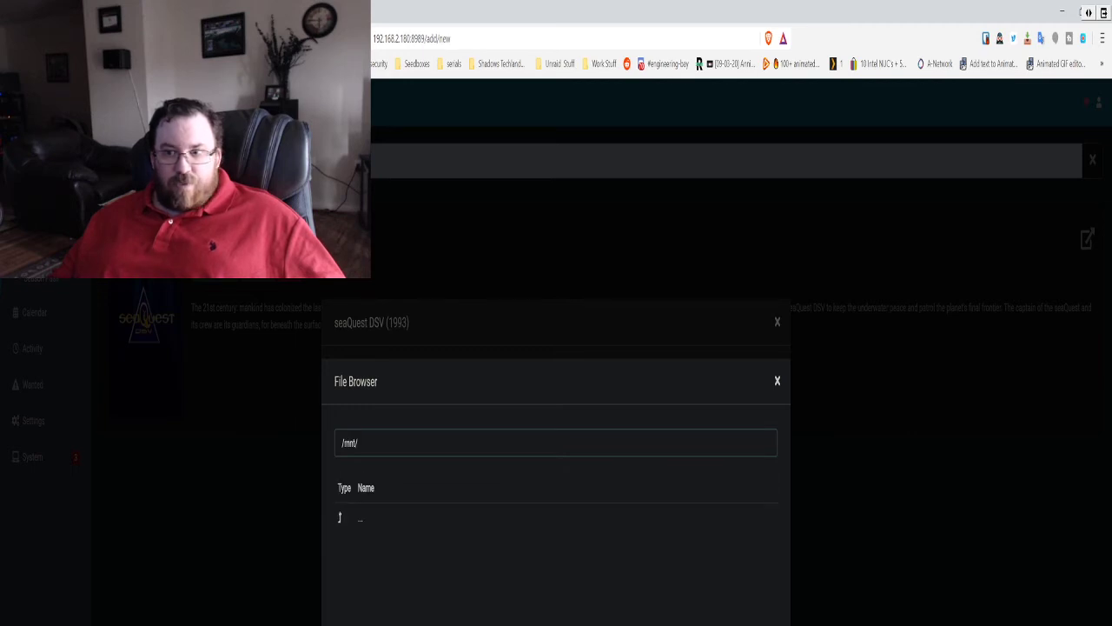
{"action": "key", "text": "Escape"}
Check the container path and host path of the TV folder mapping in the Sonarr container's Unraid configuration
{"action": "left_click", "coordinate": [131, 12]}
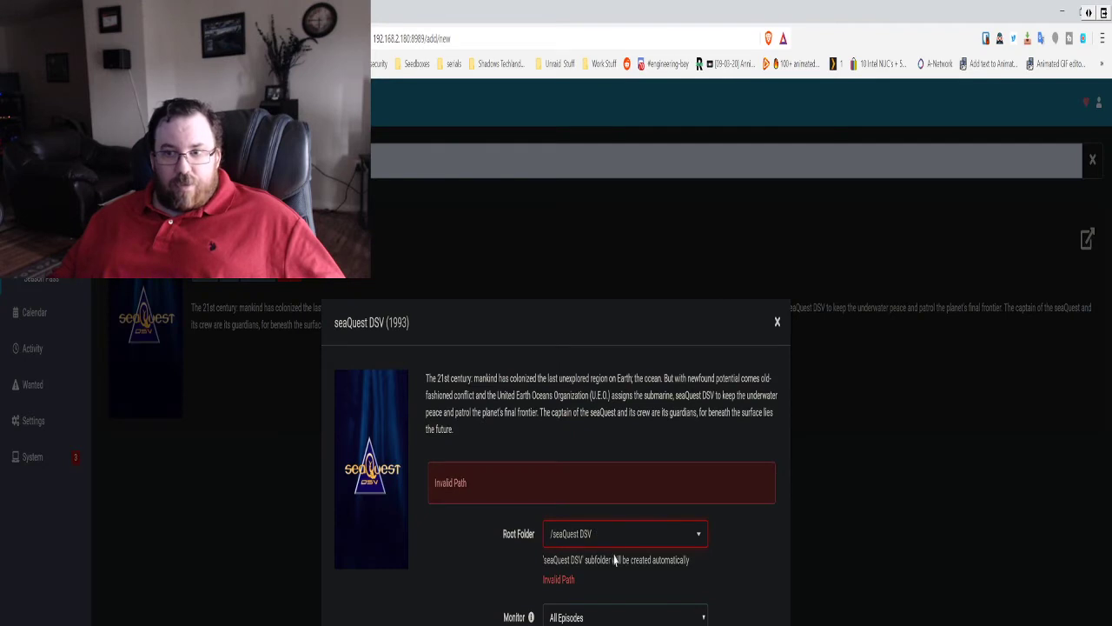
{"action": "left_click", "coordinate": [617, 540]}
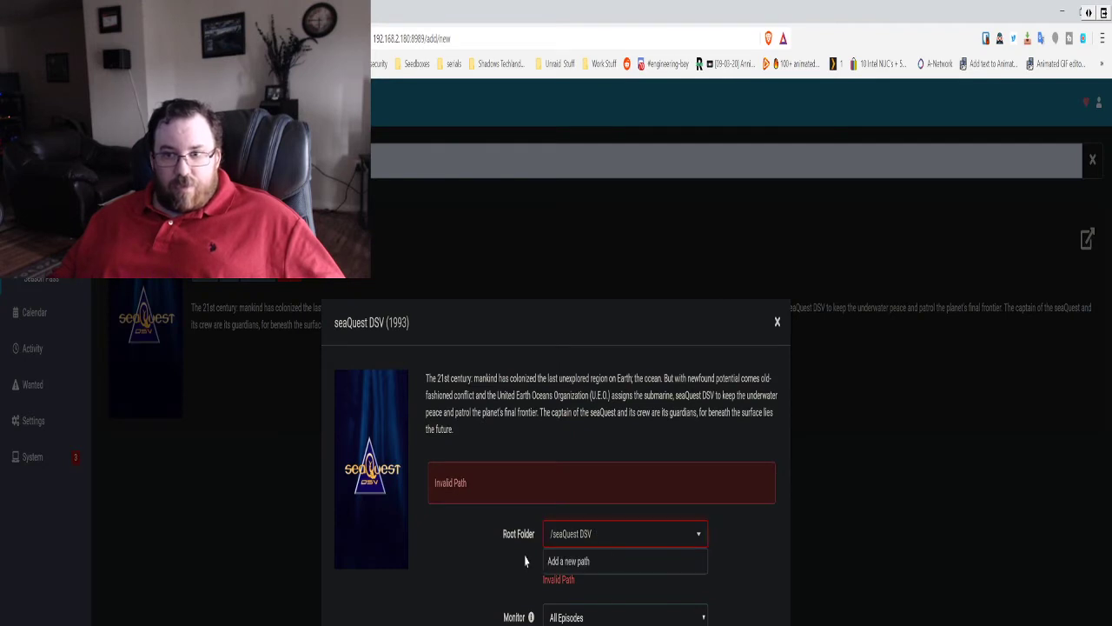
{"action": "left_click", "coordinate": [573, 562]}
{"action": "scroll", "coordinate": [393, 580], "scroll_direction": "down", "scroll_amount": 2}
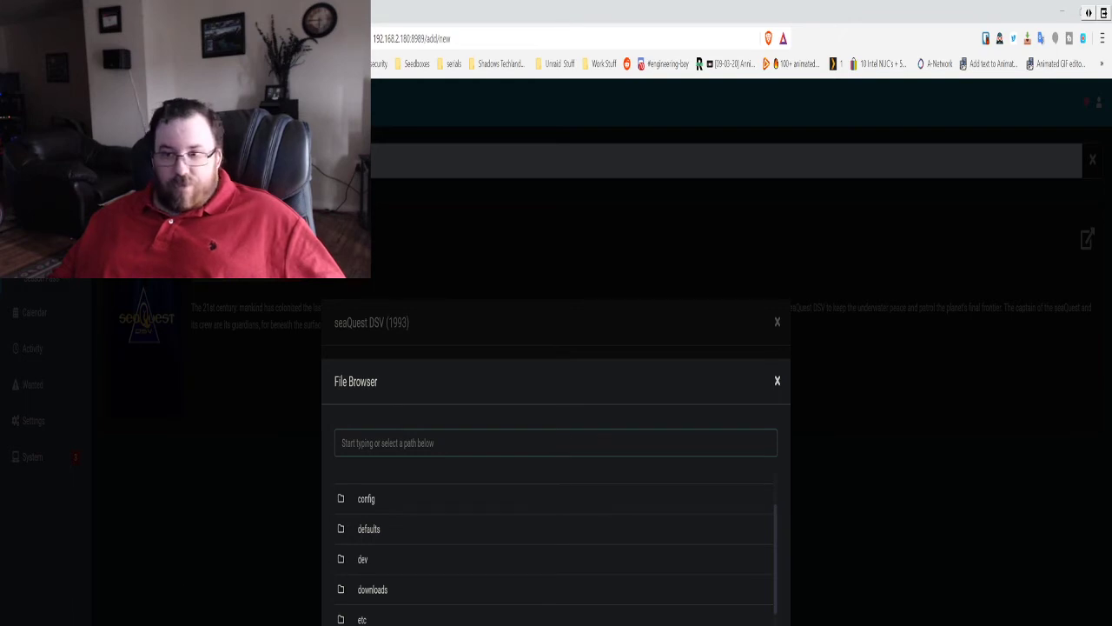
{"action": "left_click", "coordinate": [201, 603]}
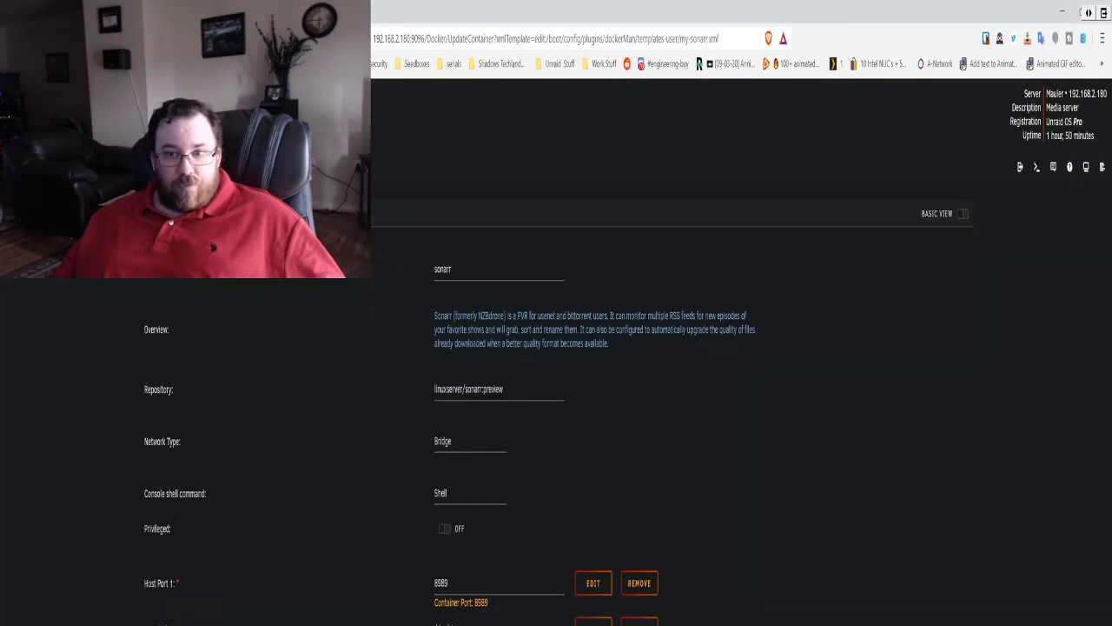
{"action": "left_click", "coordinate": [594, 622]}
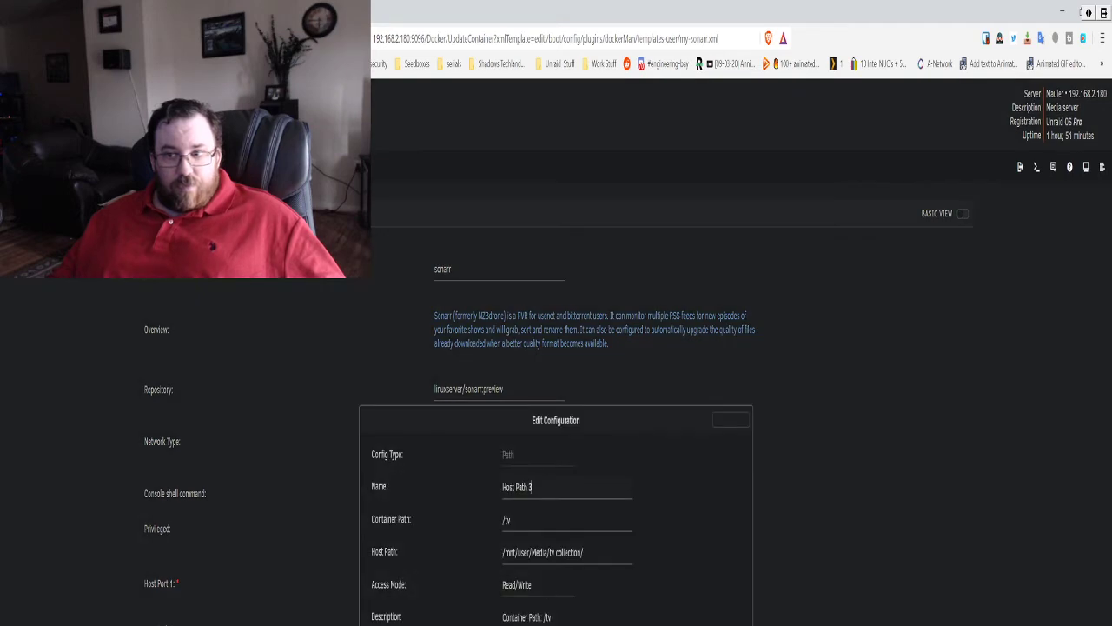
{"action": "key", "text": "Escape"}
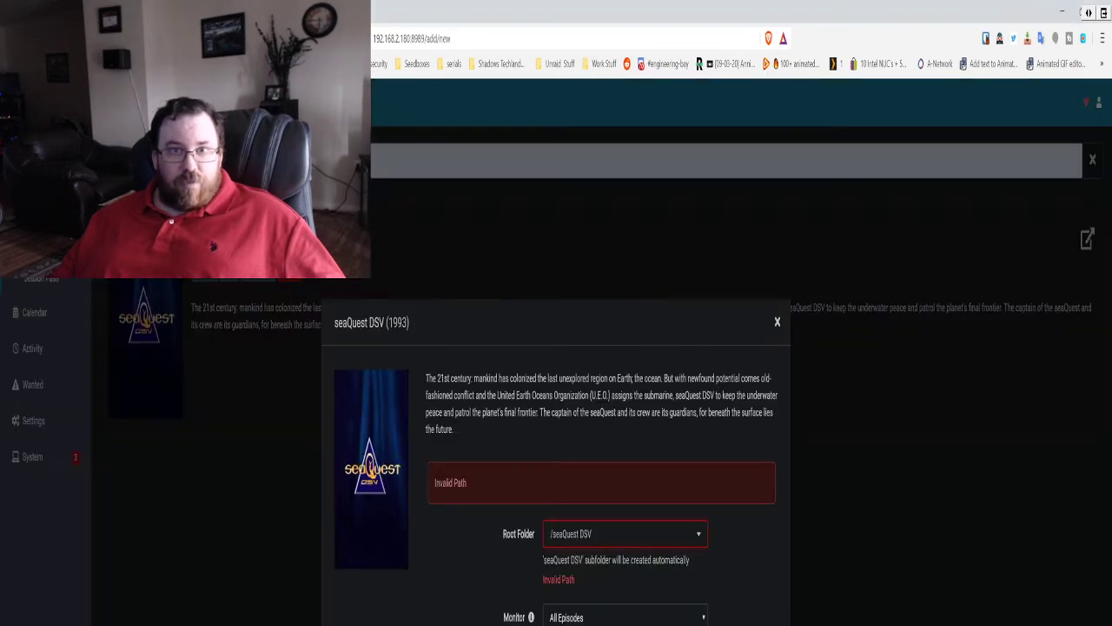
Set the root folder for seaQuest DSV to /tv and add the series
{"action": "left_click", "coordinate": [591, 532]}
{"action": "left_click", "coordinate": [593, 558]}
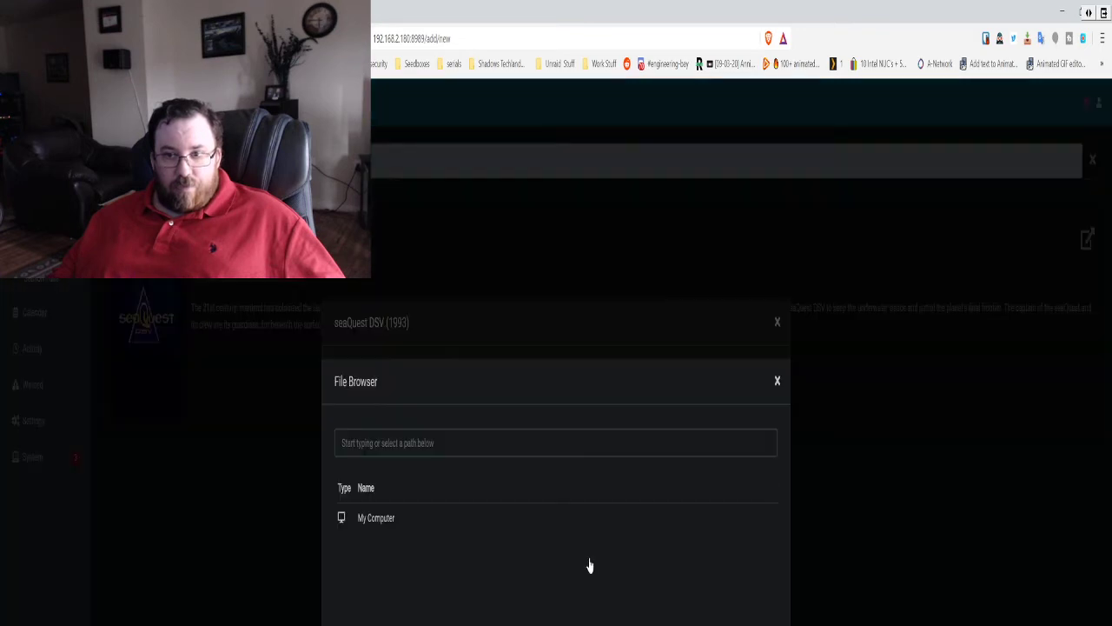
{"action": "scroll", "coordinate": [557, 548], "scroll_direction": "down", "scroll_amount": 5}
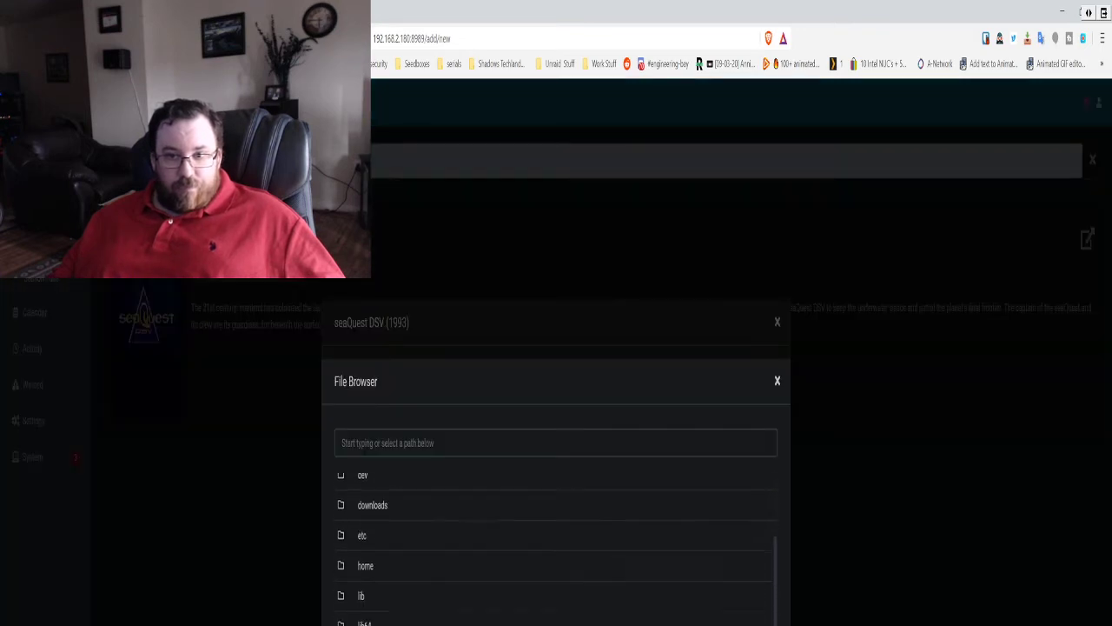
{"action": "scroll", "coordinate": [557, 548], "scroll_direction": "down", "scroll_amount": 2}
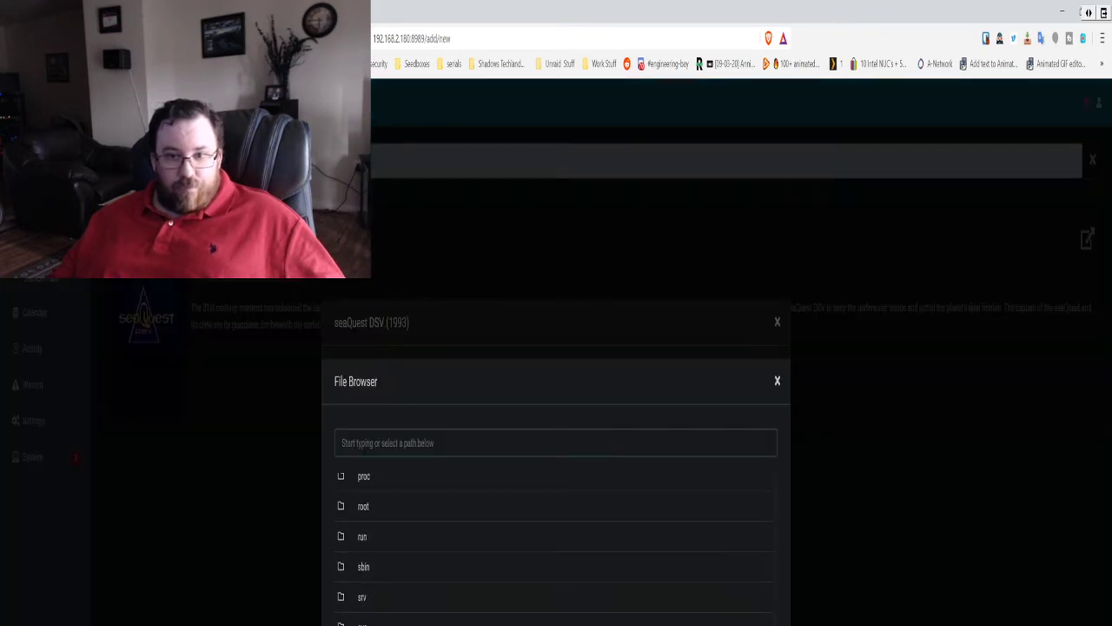
{"action": "left_click", "coordinate": [357, 535]}
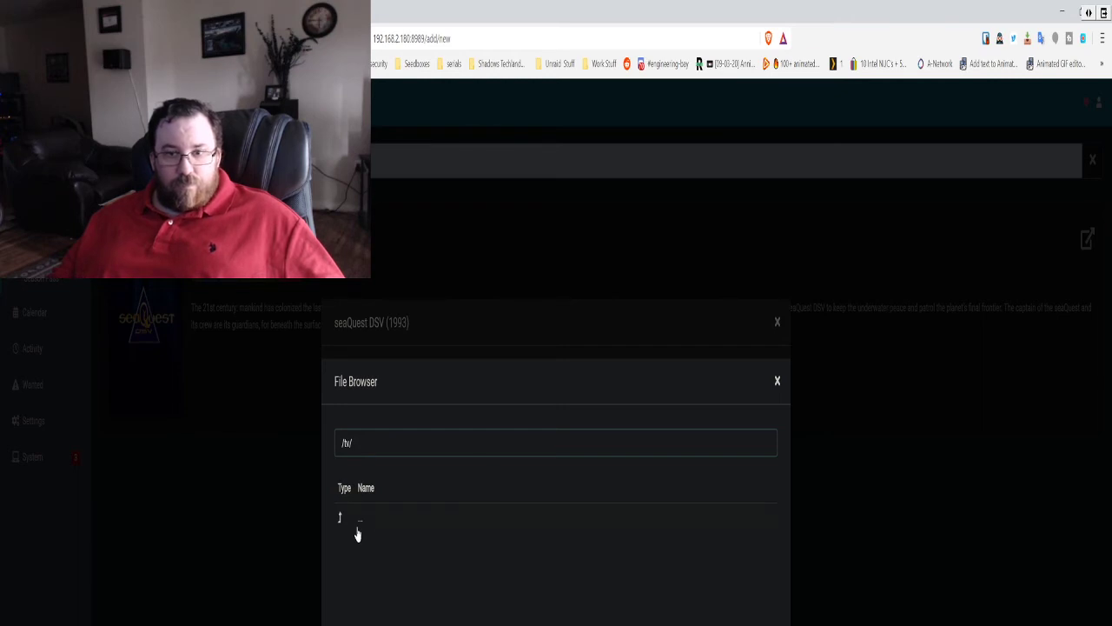
{"action": "key", "text": "Return"}
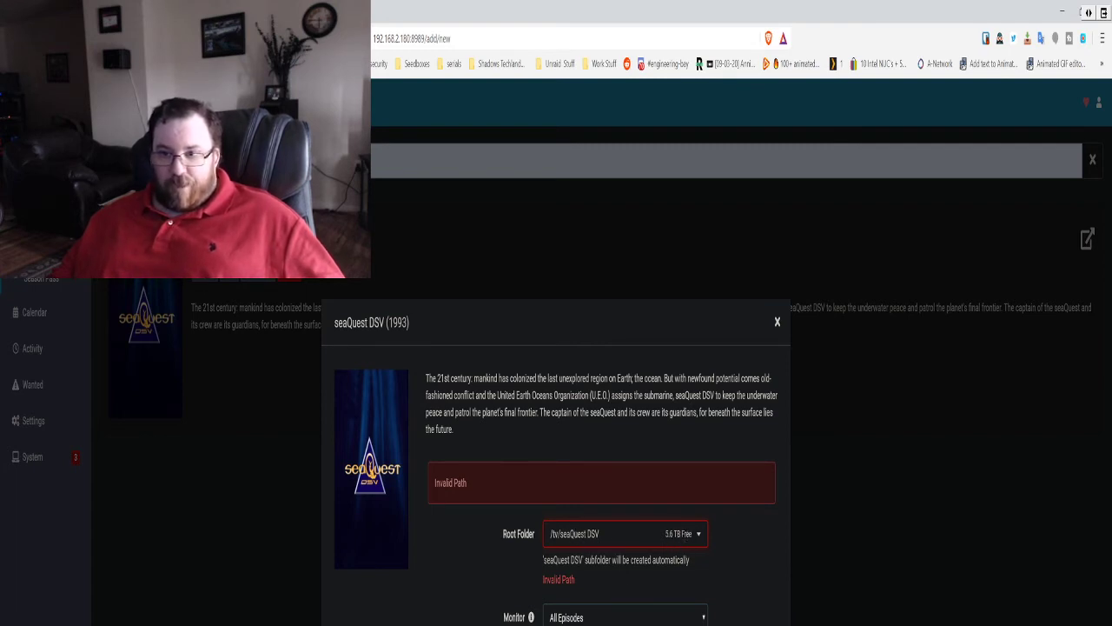
{"action": "key", "text": "Escape"}
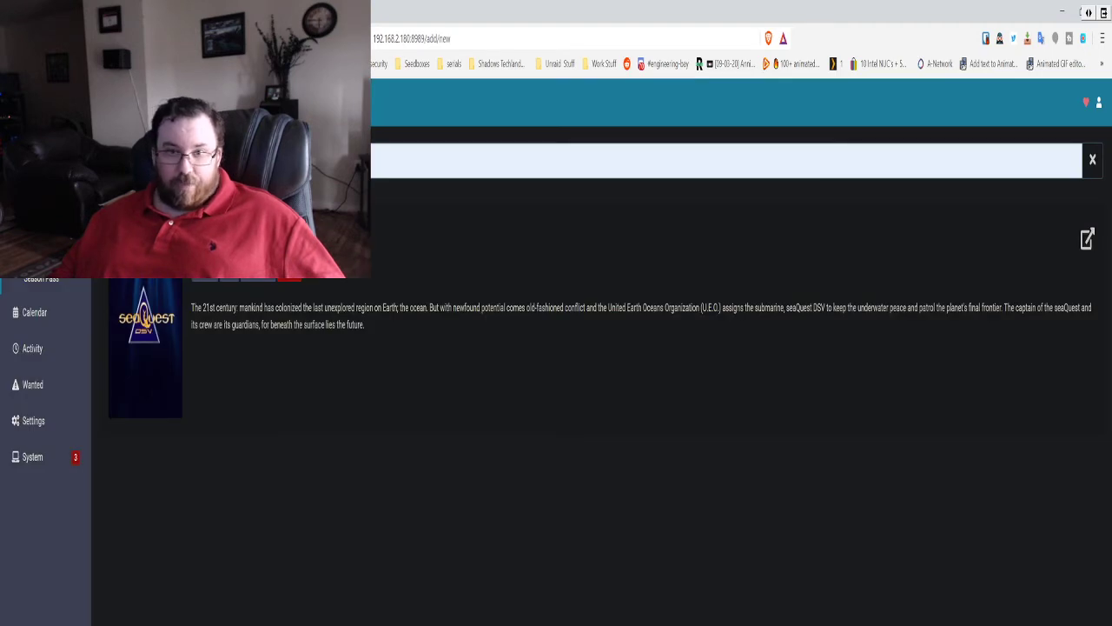
Review the seaQuest DSV series page with its Season 3 episodes expanded, and view the Activity queue
{"action": "left_click", "coordinate": [385, 315]}
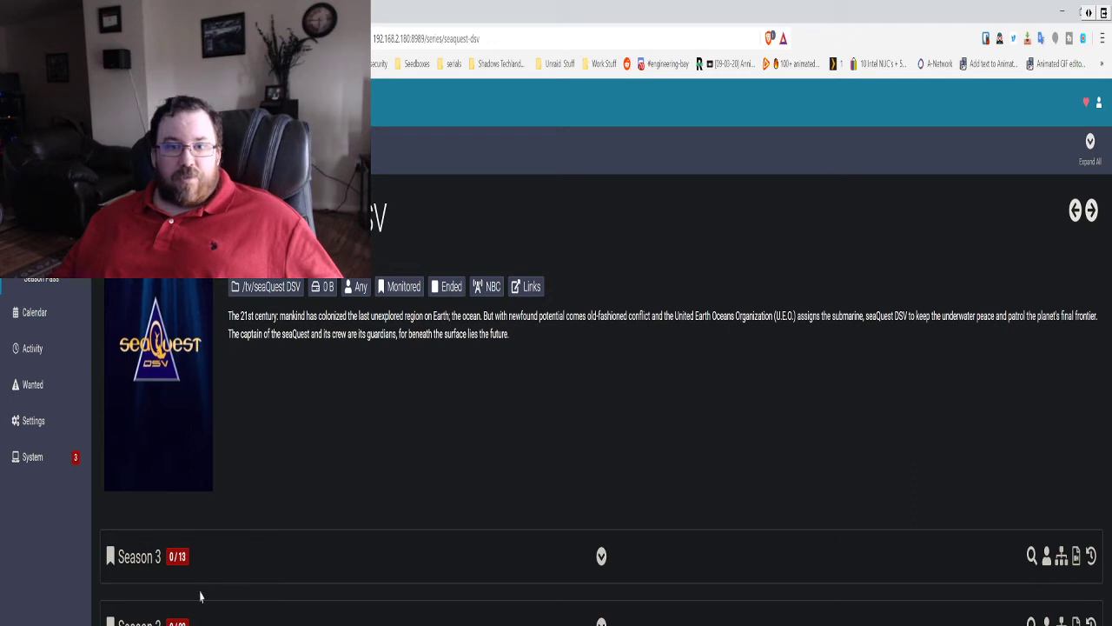
{"action": "mouse_move", "coordinate": [182, 555]}
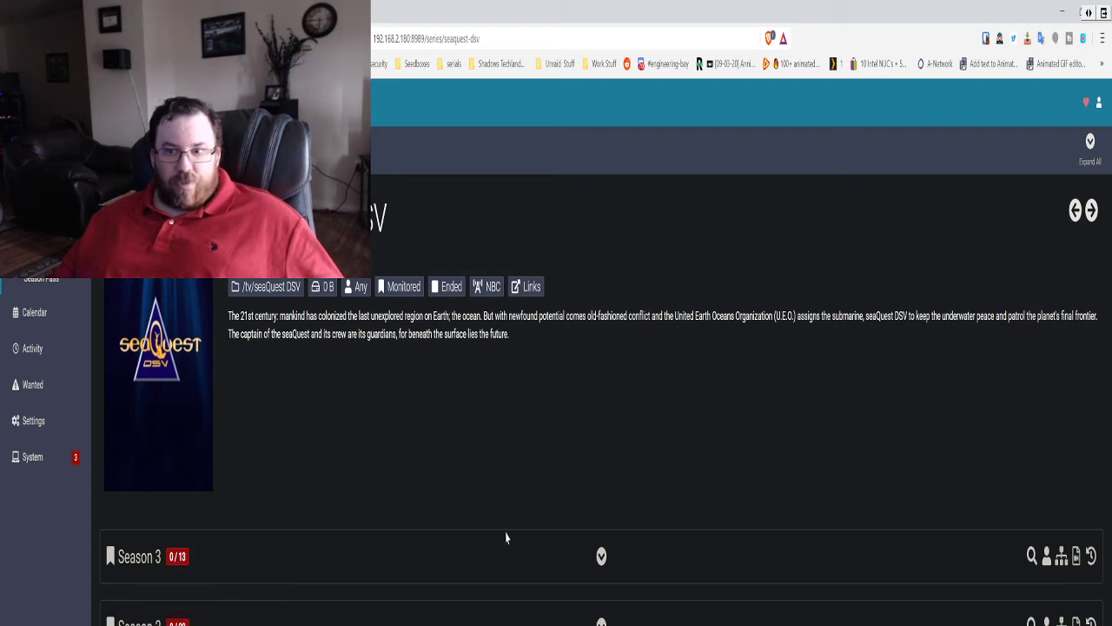
{"action": "left_click", "coordinate": [600, 555]}
{"action": "scroll", "coordinate": [600, 554], "scroll_direction": "down", "scroll_amount": 1}
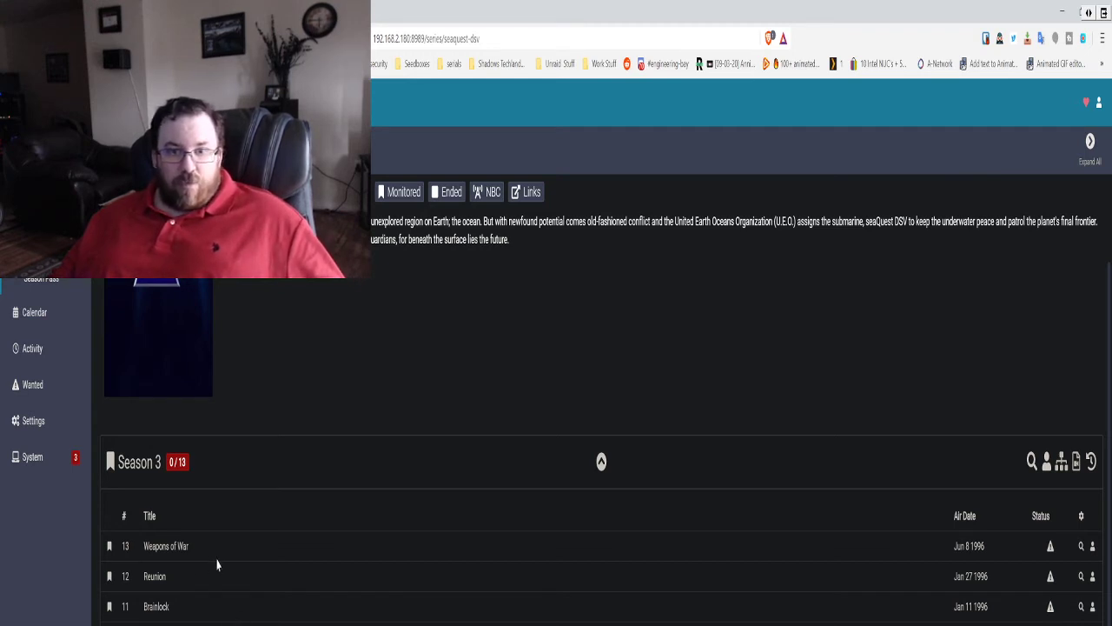
{"action": "mouse_move", "coordinate": [185, 459]}
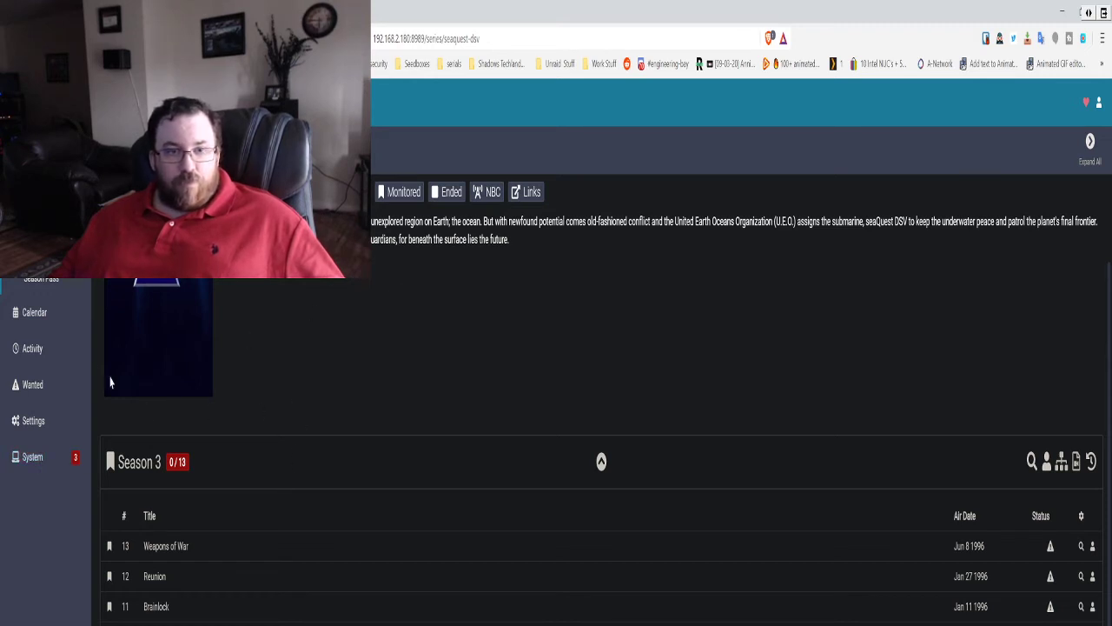
{"action": "left_click", "coordinate": [45, 351]}
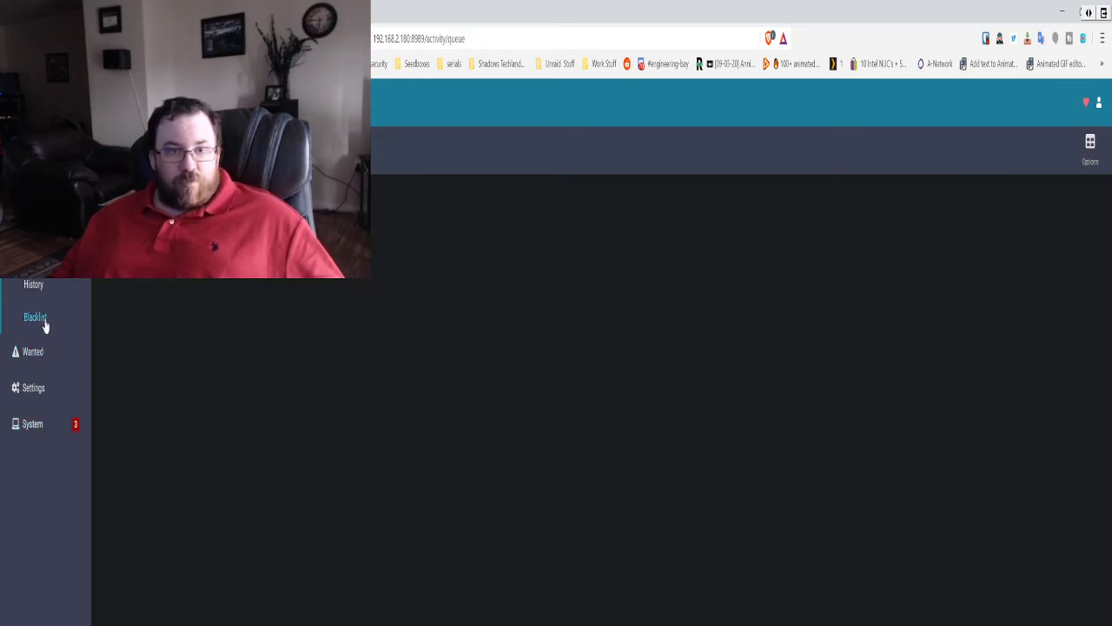
{"action": "left_click", "coordinate": [40, 181]}
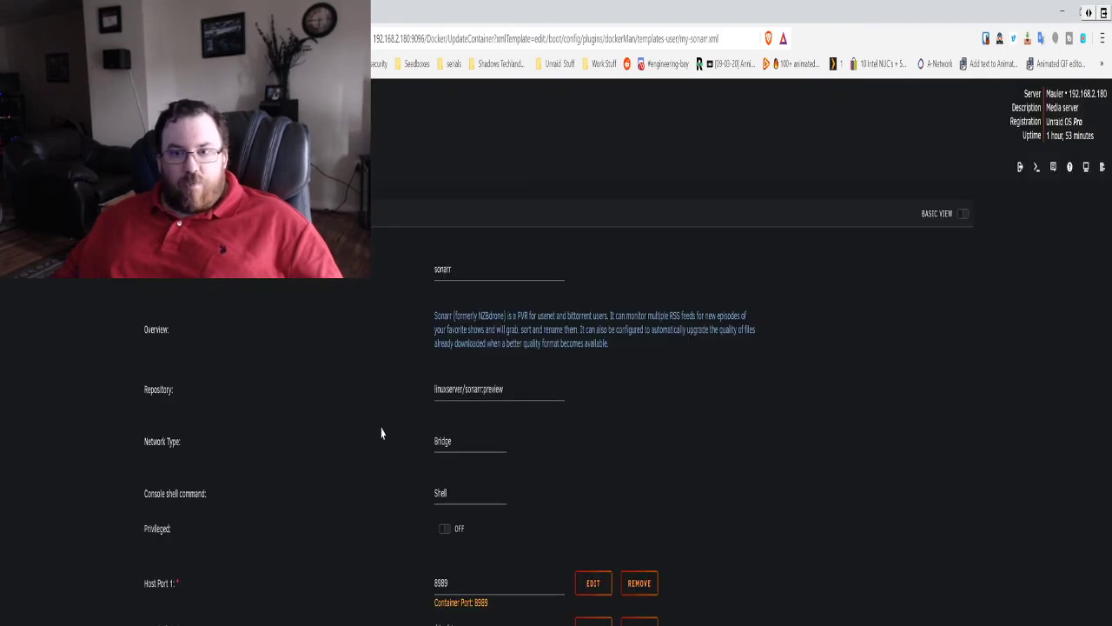
Search the Unraid app catalogue for radarr and start installing hotio's Radarr from the stable branch
{"action": "key", "text": "alt+Left"}
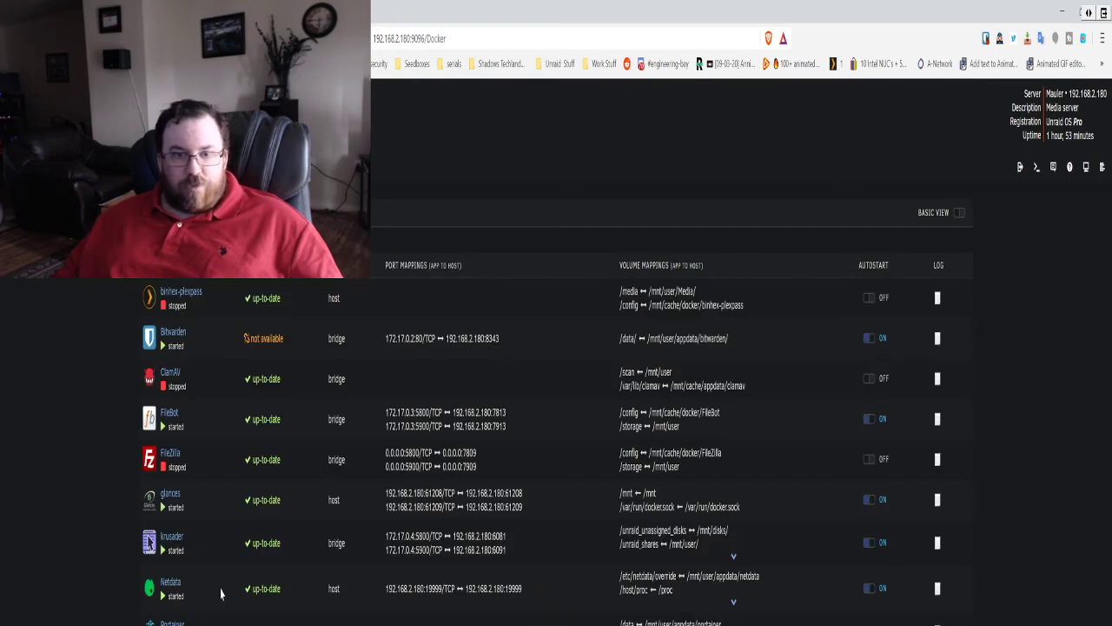
{"action": "left_click", "coordinate": [285, 167]}
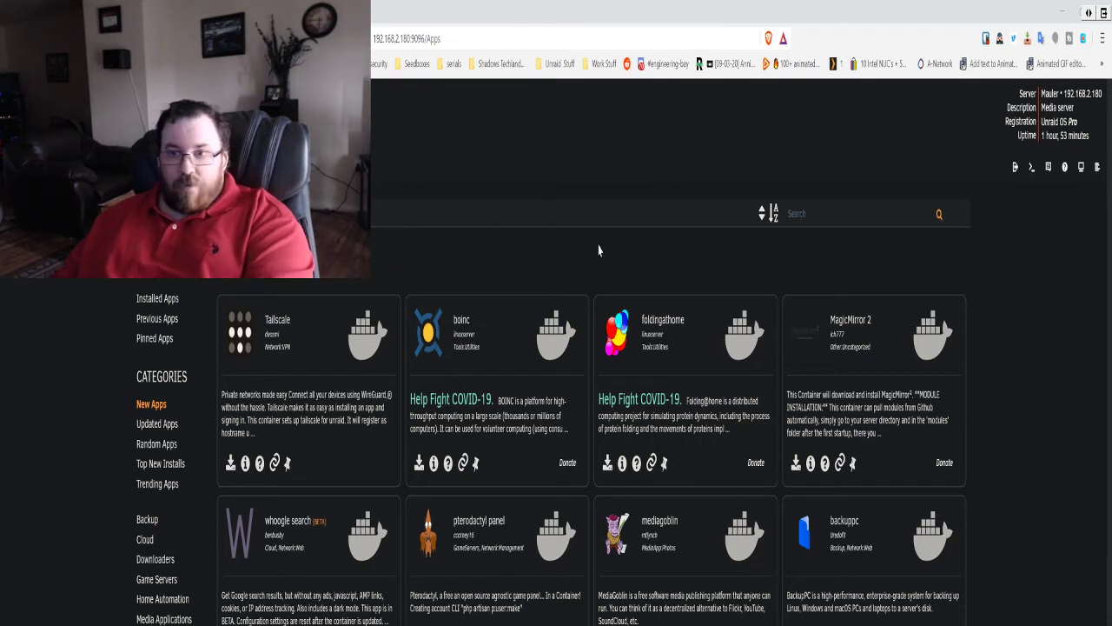
{"action": "type", "text": "radarr"}
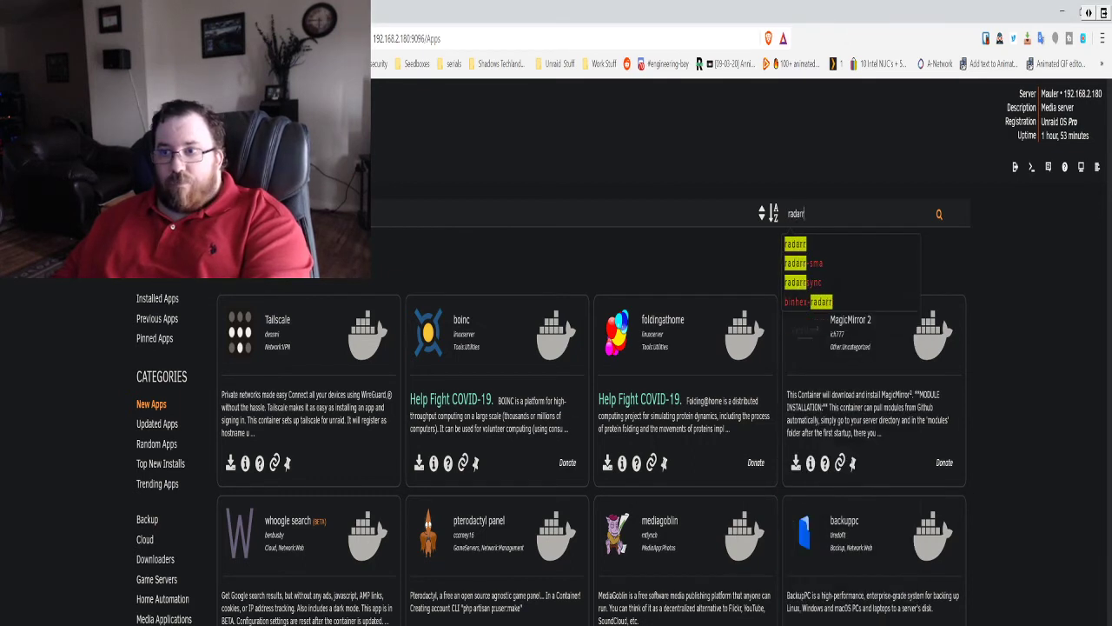
{"action": "left_click", "coordinate": [800, 248]}
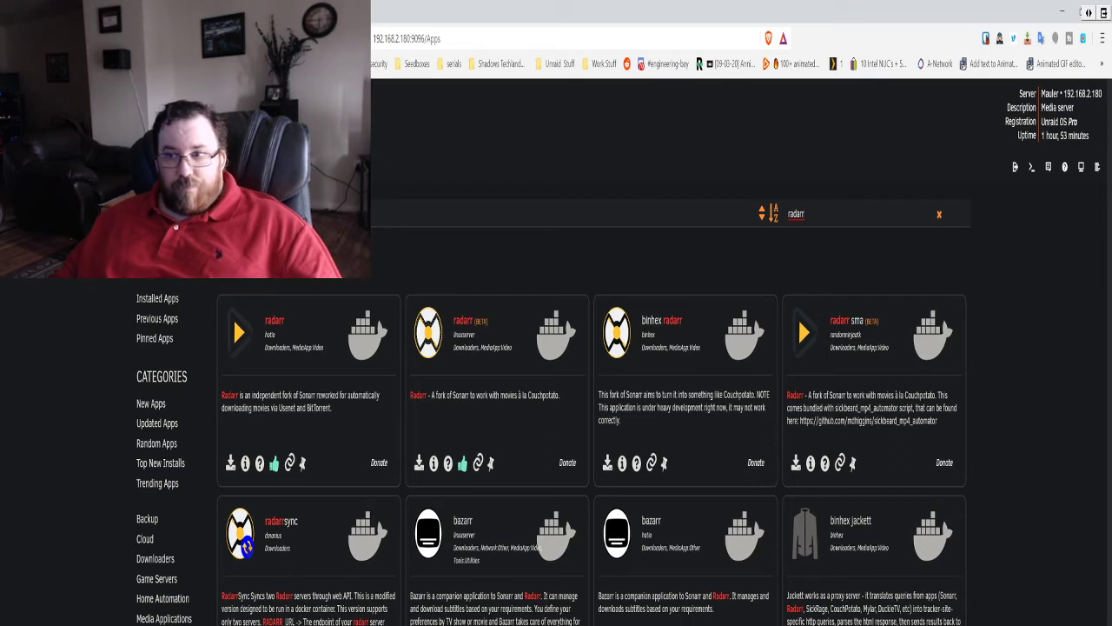
{"action": "left_click", "coordinate": [227, 466]}
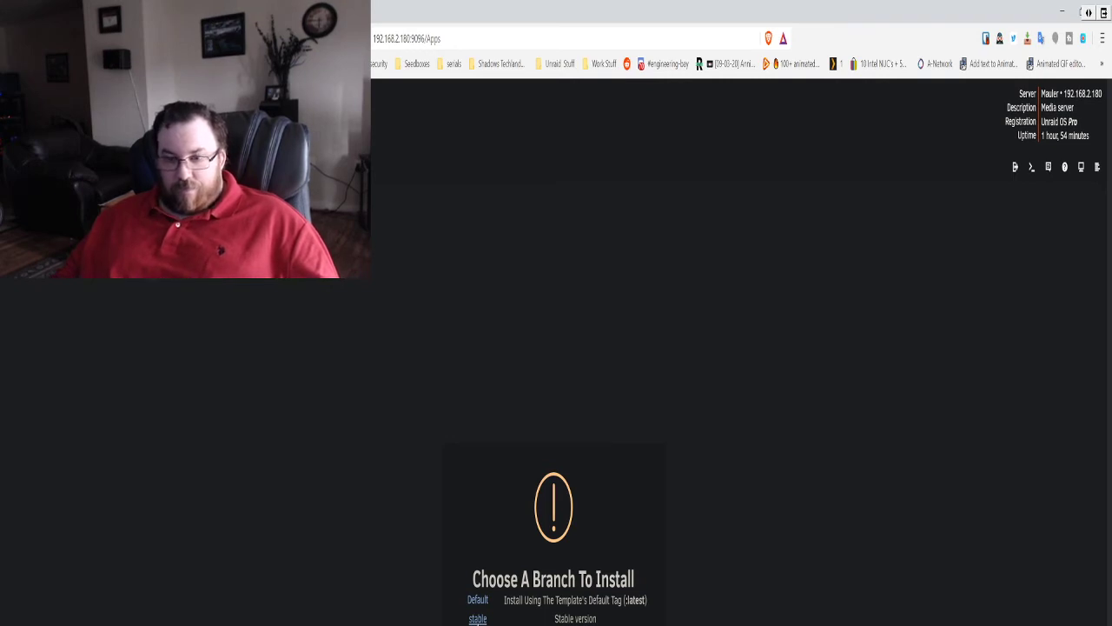
{"action": "left_click", "coordinate": [477, 619]}
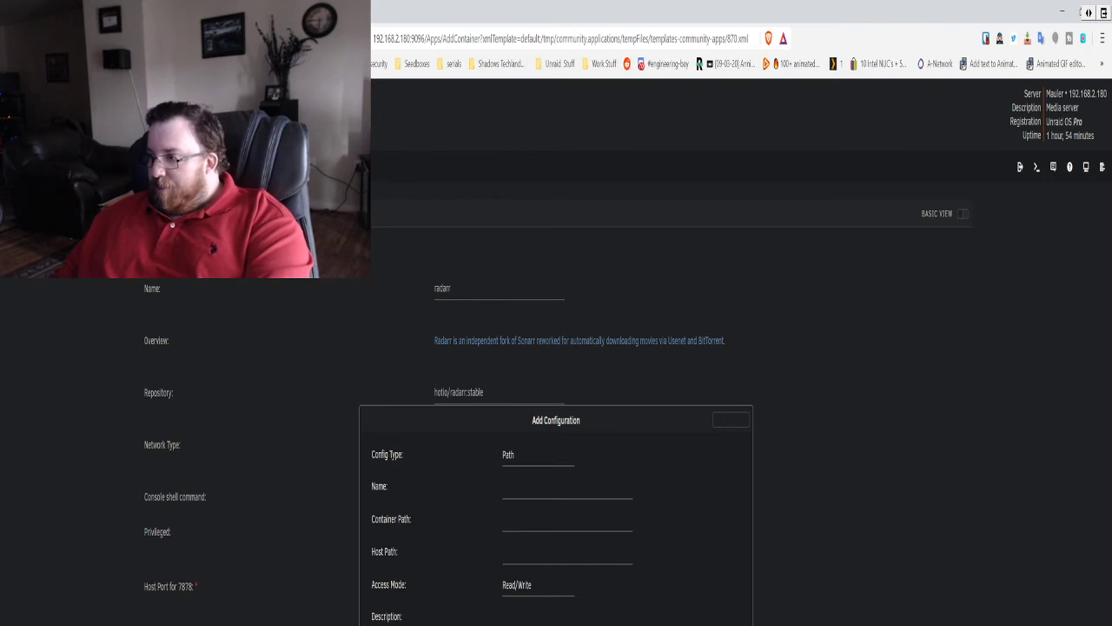
Map host path /mnt/user/Media/ to container path /media in the Radarr template, and install the container
{"action": "left_click", "coordinate": [518, 550]}
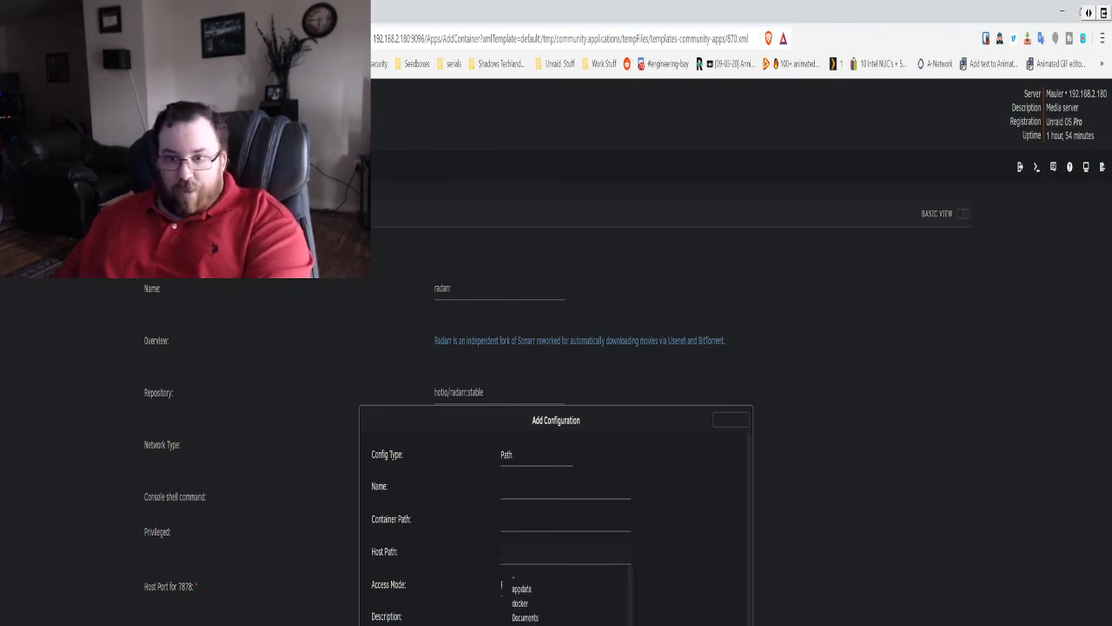
{"action": "type", "text": "/mnt/user/Media/"}
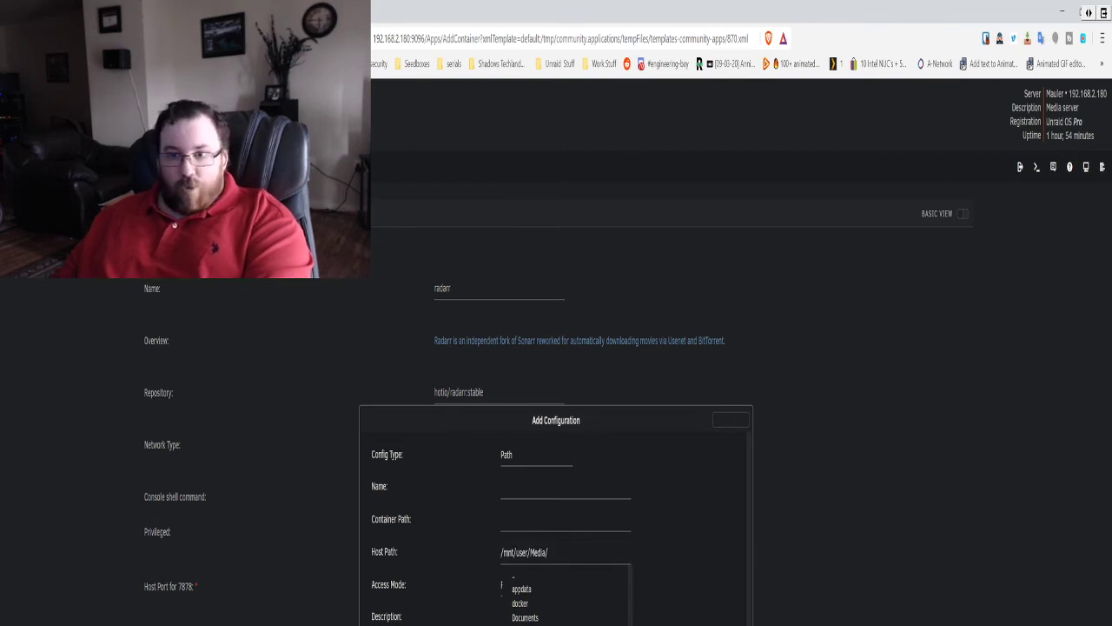
{"action": "left_click", "coordinate": [532, 519]}
{"action": "type", "text": "/edia"}
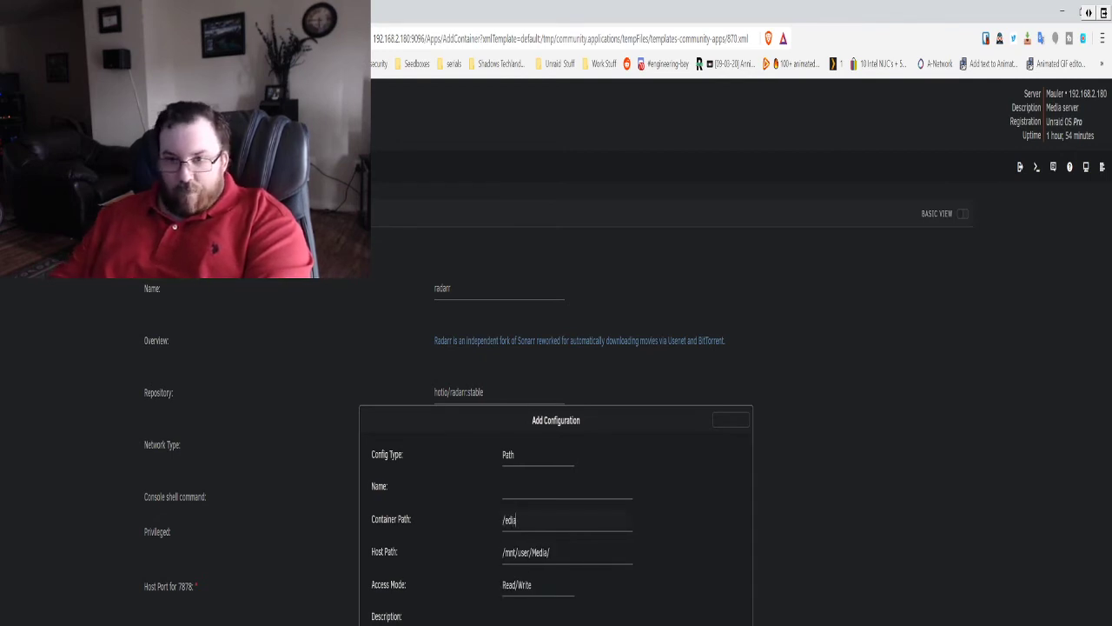
{"action": "key", "text": "BackSpace"}
{"action": "key", "text": "BackSpace"}
{"action": "key", "text": "BackSpace"}
{"action": "key", "text": "BackSpace"}
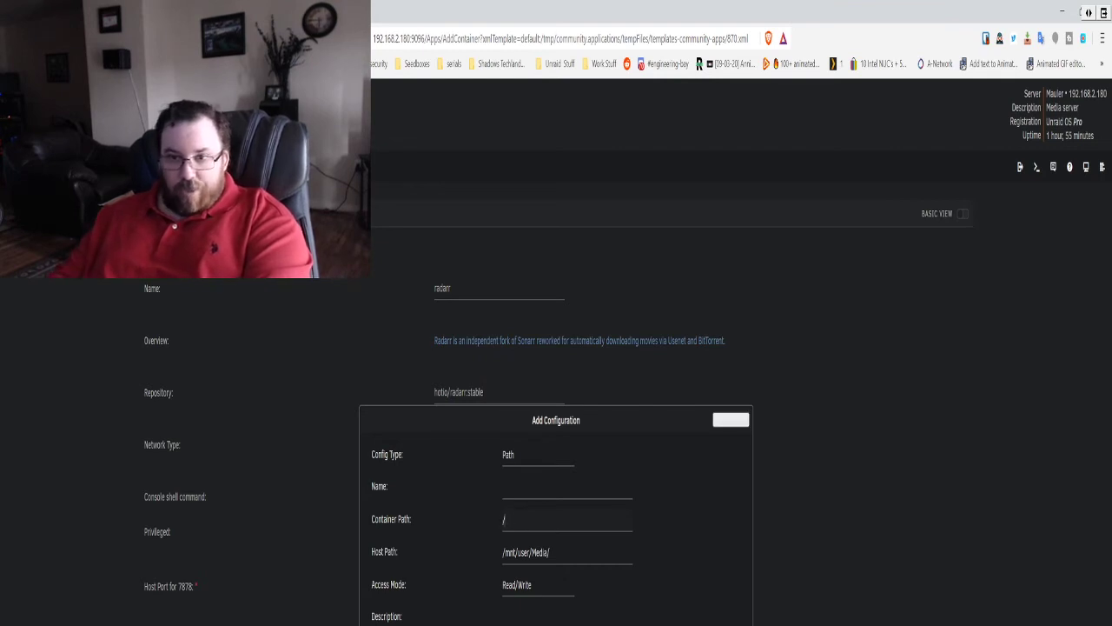
{"action": "type", "text": "media"}
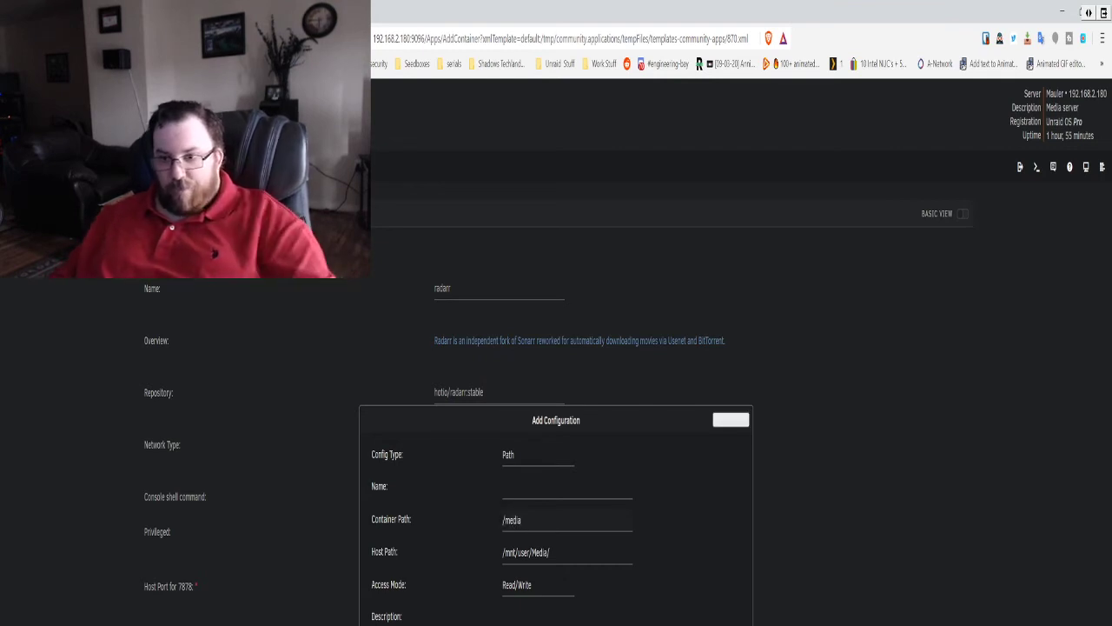
{"action": "key", "text": "Return"}
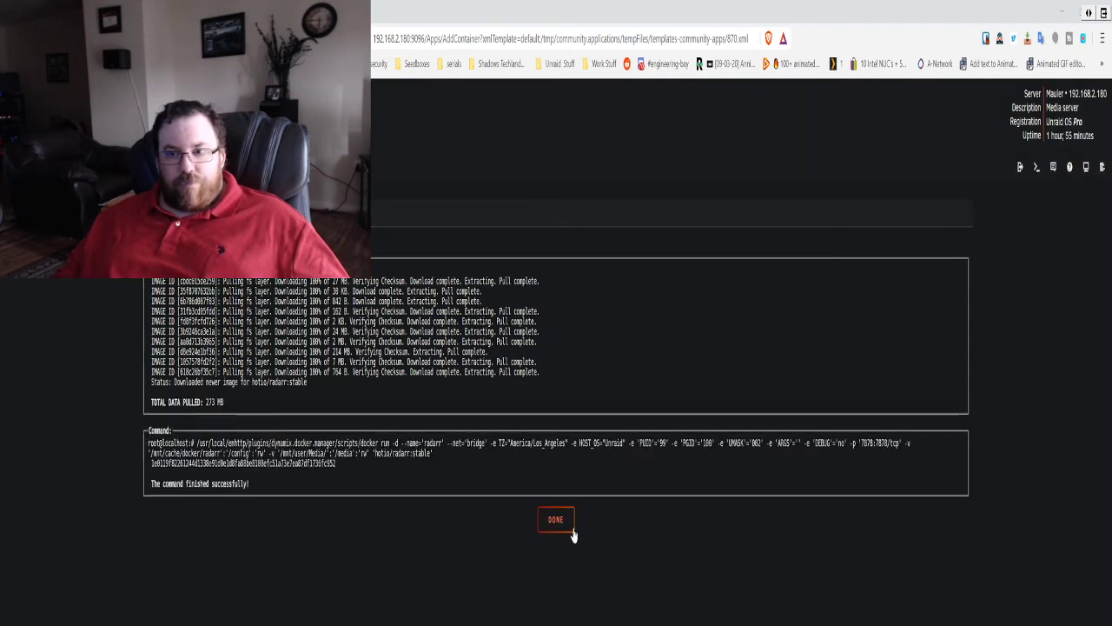
{"action": "left_click", "coordinate": [560, 521]}
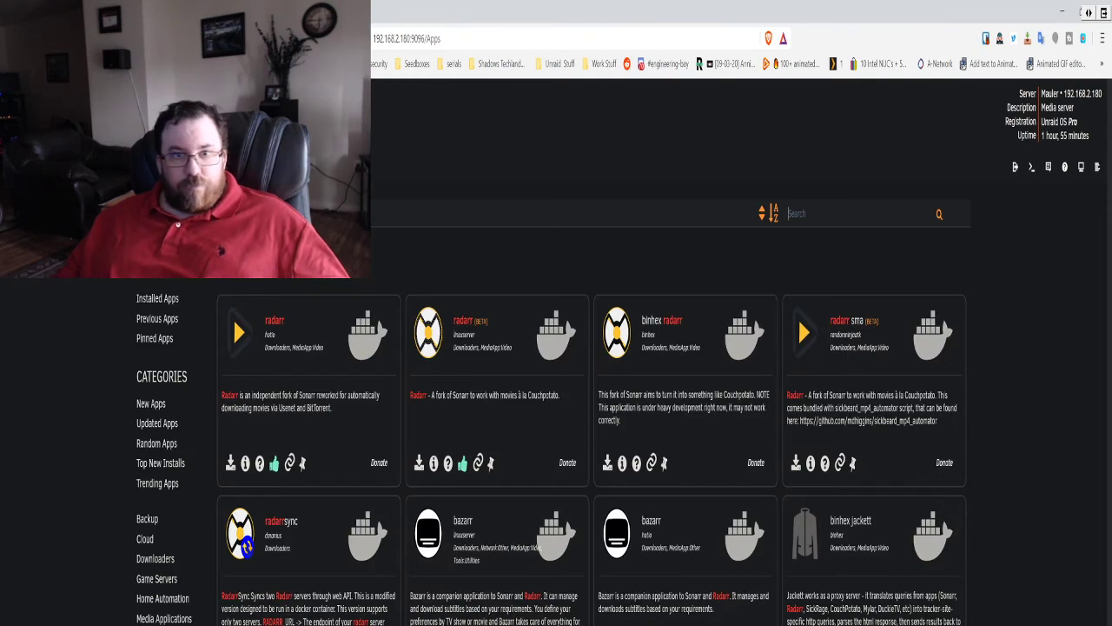
Open Radarr's web interface and review the media management settings, including the help for Import Extra Files and Unmonitor Deleted Movies
{"action": "left_click", "coordinate": [226, 167]}
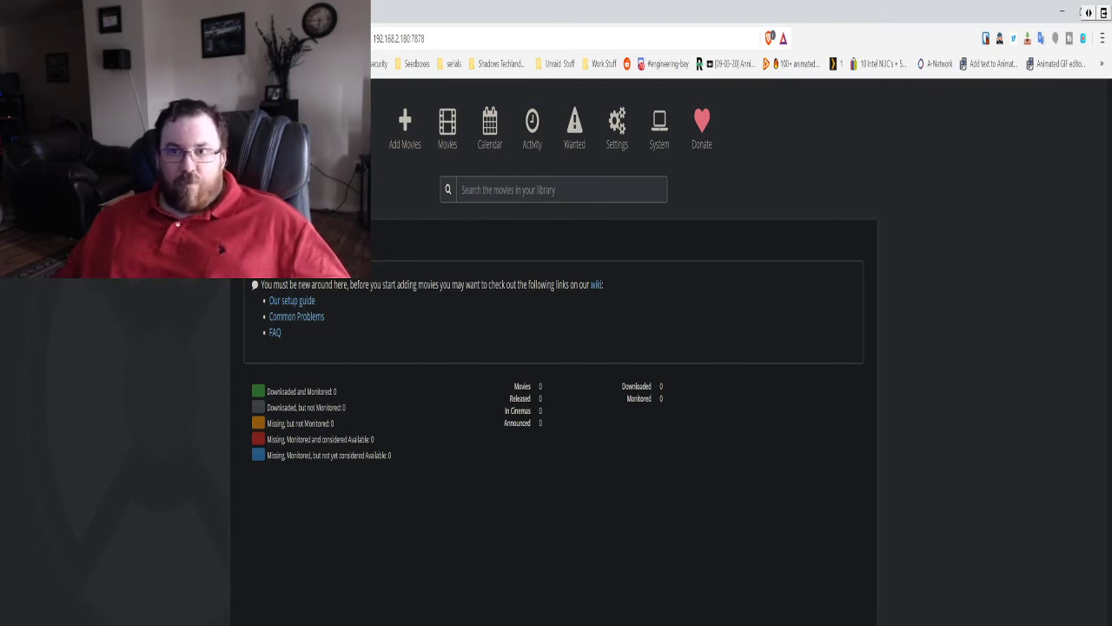
{"action": "left_click", "coordinate": [613, 136]}
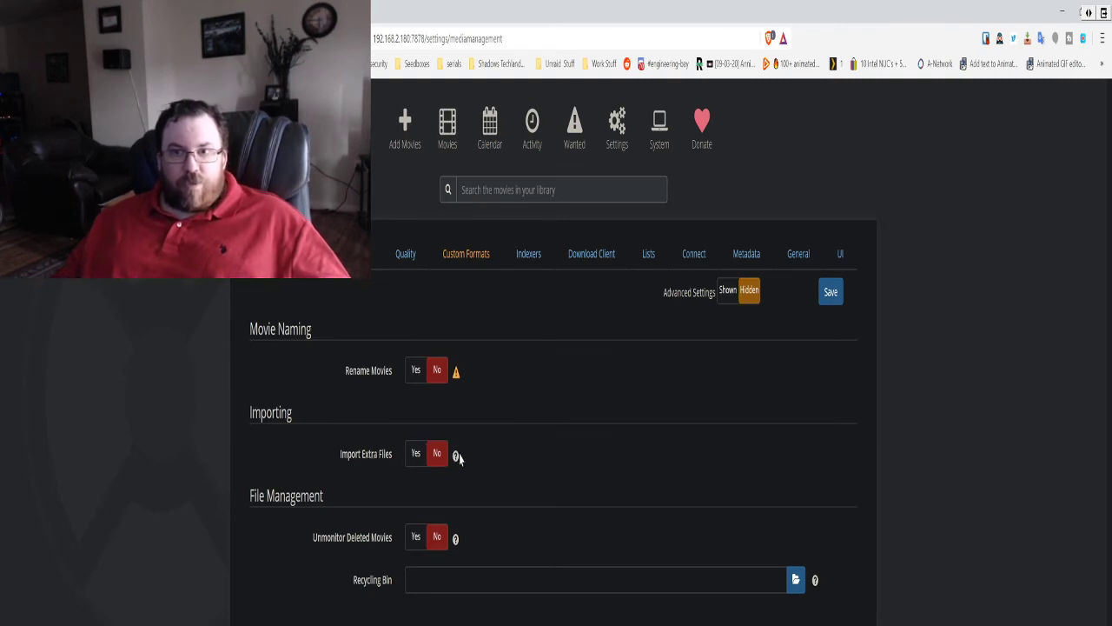
{"action": "mouse_move", "coordinate": [456, 458]}
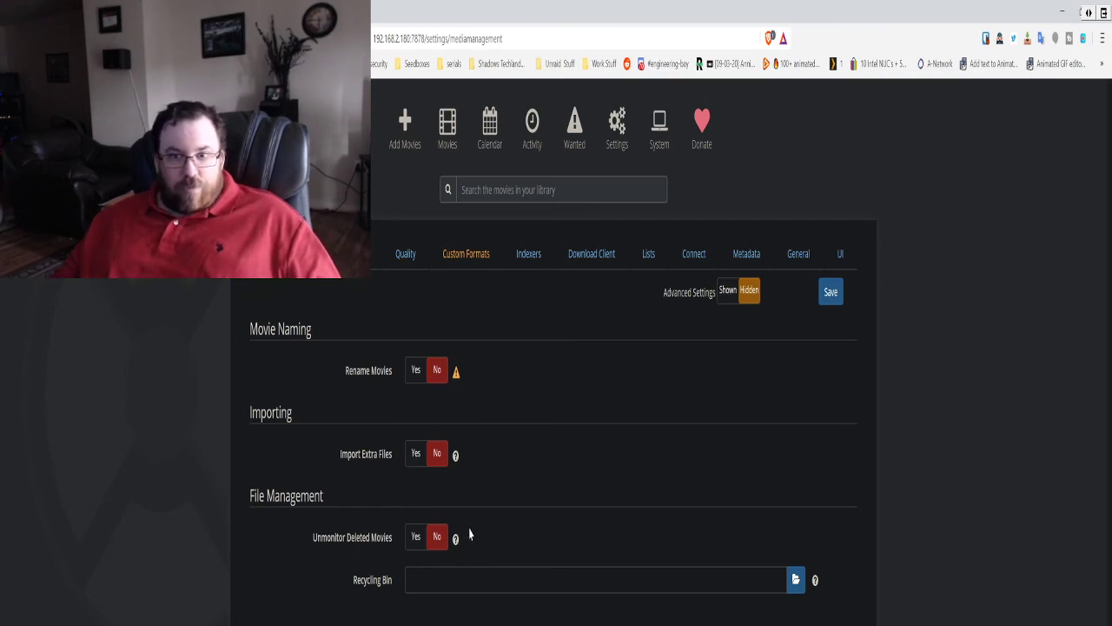
{"action": "mouse_move", "coordinate": [455, 540]}
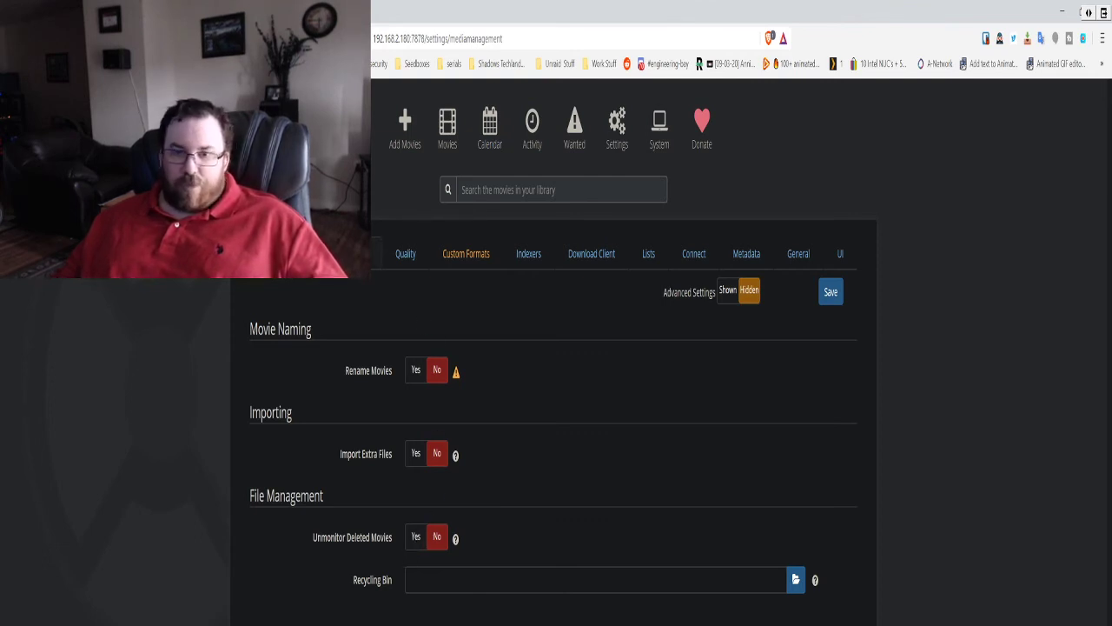
Review Radarr's profiles and the size limits in the quality definitions from WORKPRINT through Bluray-1080p
{"action": "left_click", "coordinate": [358, 254]}
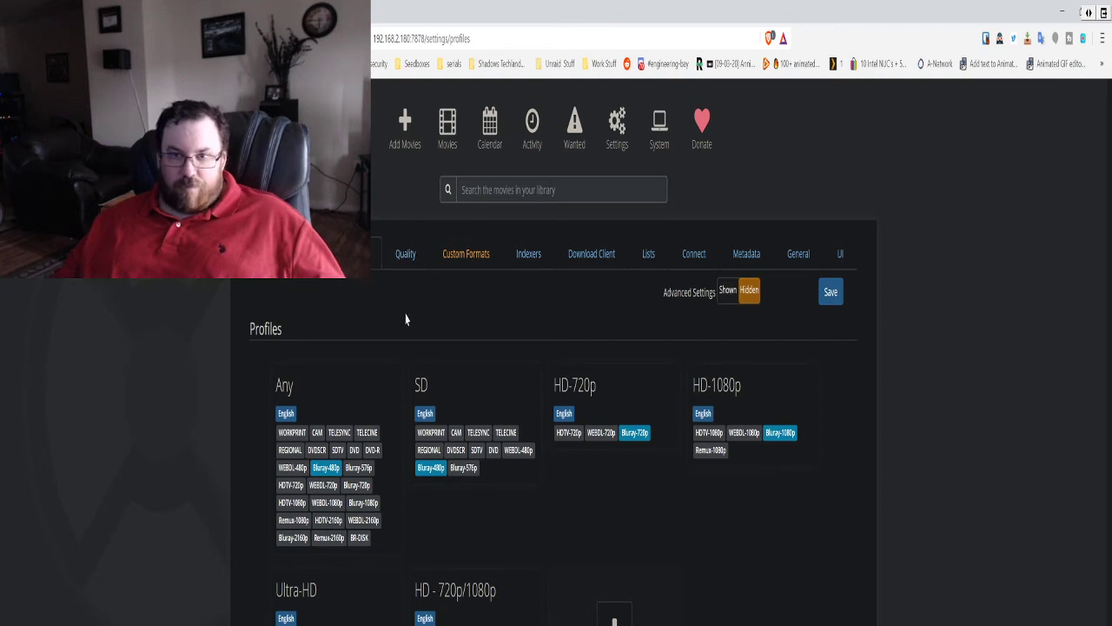
{"action": "left_click", "coordinate": [403, 257]}
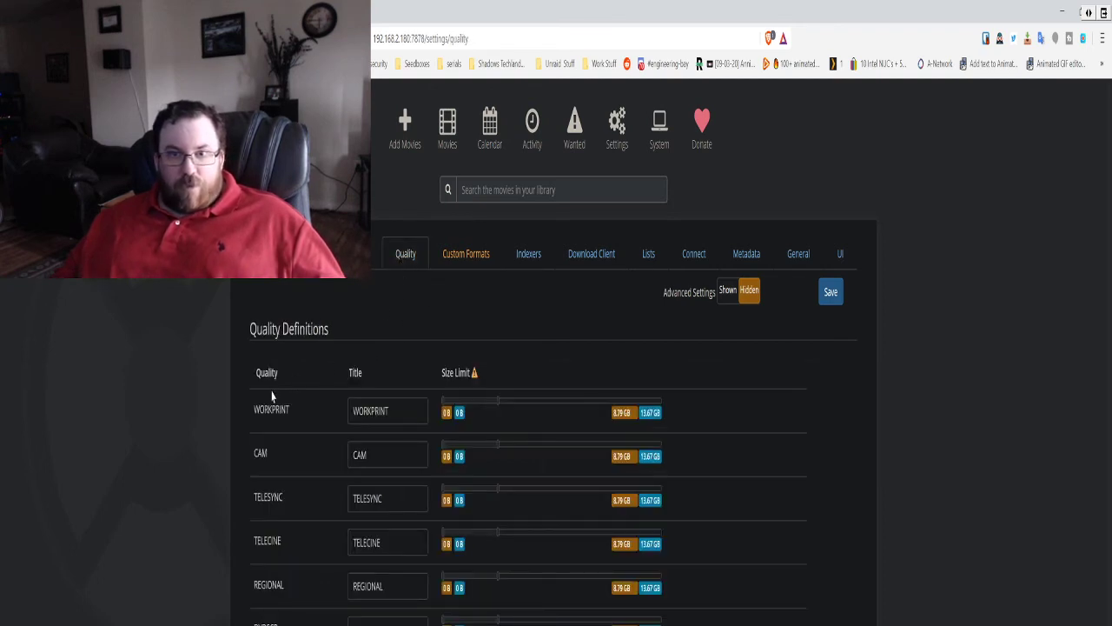
{"action": "scroll", "coordinate": [380, 434], "scroll_direction": "down", "scroll_amount": 1}
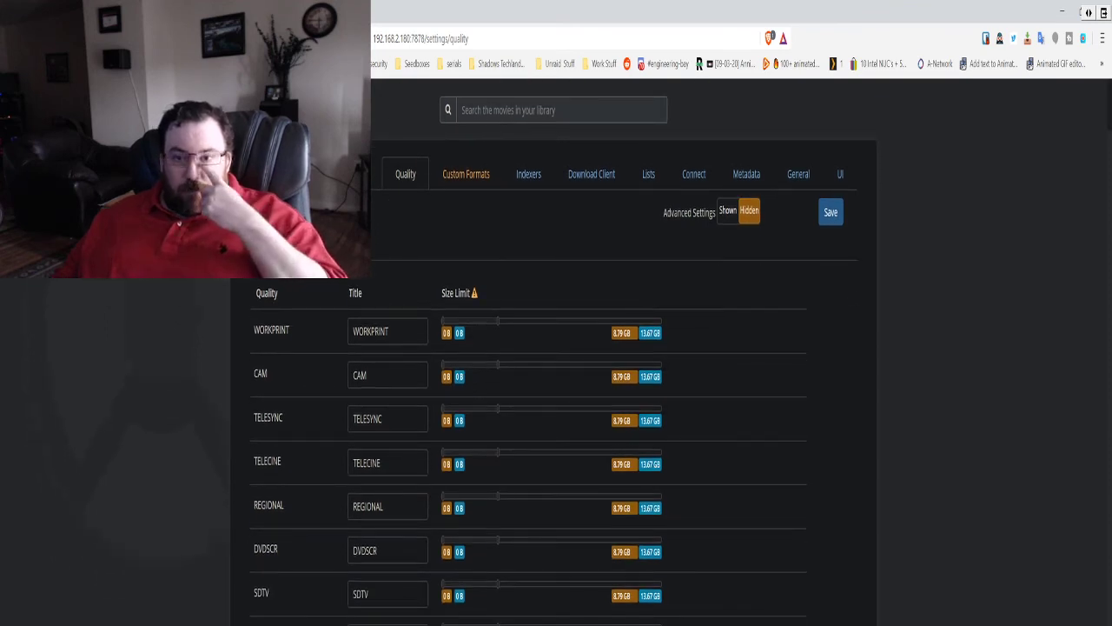
{"action": "scroll", "coordinate": [380, 434], "scroll_direction": "down", "scroll_amount": 2}
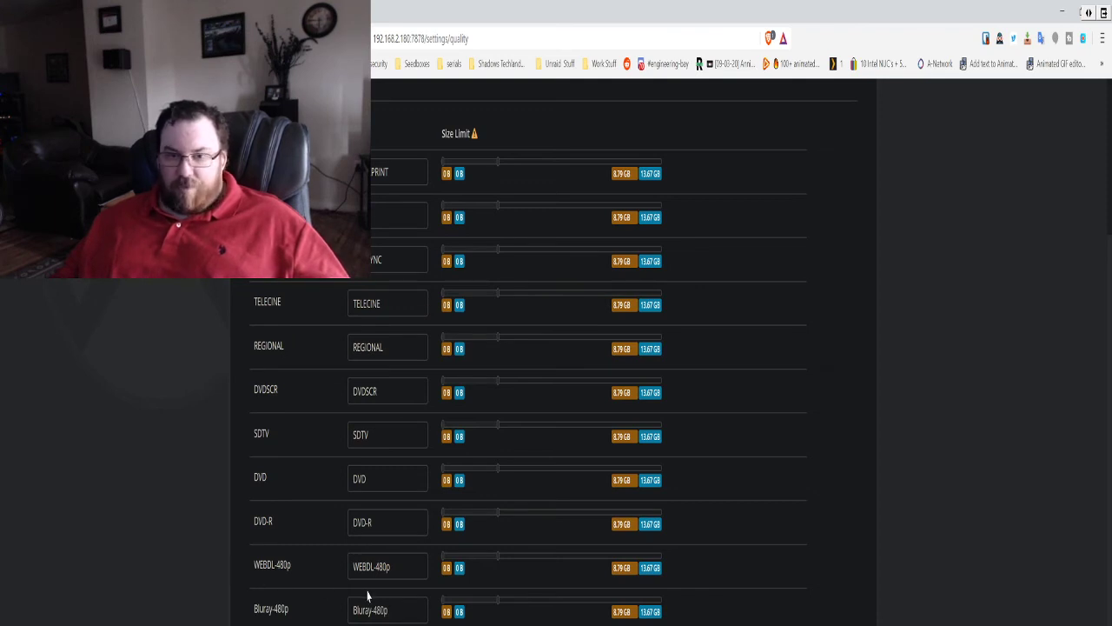
{"action": "scroll", "coordinate": [557, 348], "scroll_direction": "down", "scroll_amount": 1}
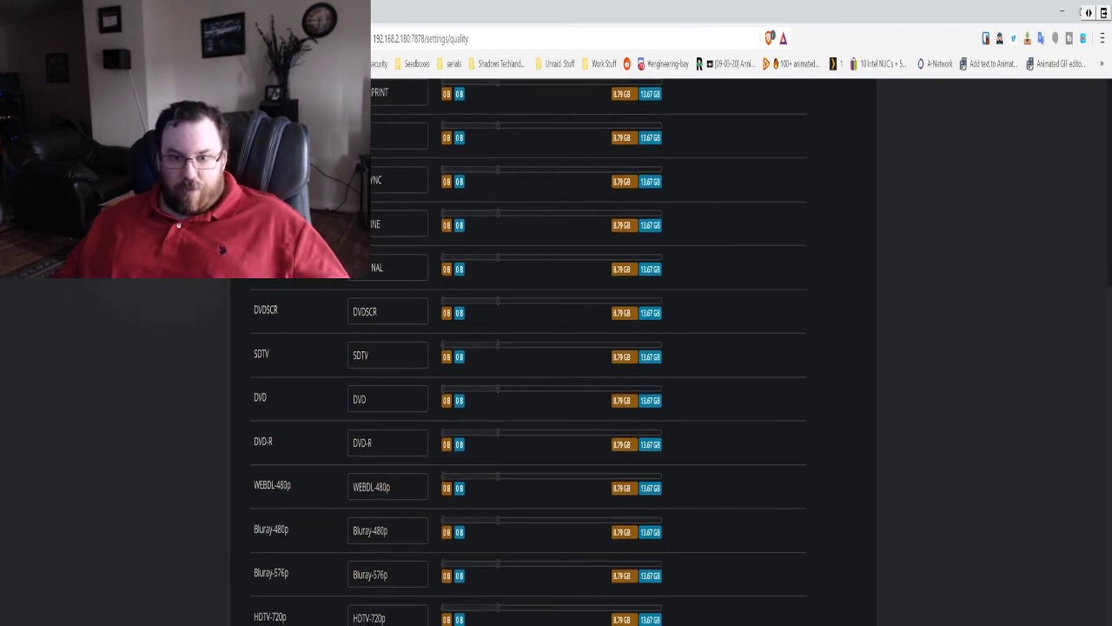
{"action": "scroll", "coordinate": [556, 348], "scroll_direction": "down", "scroll_amount": 1}
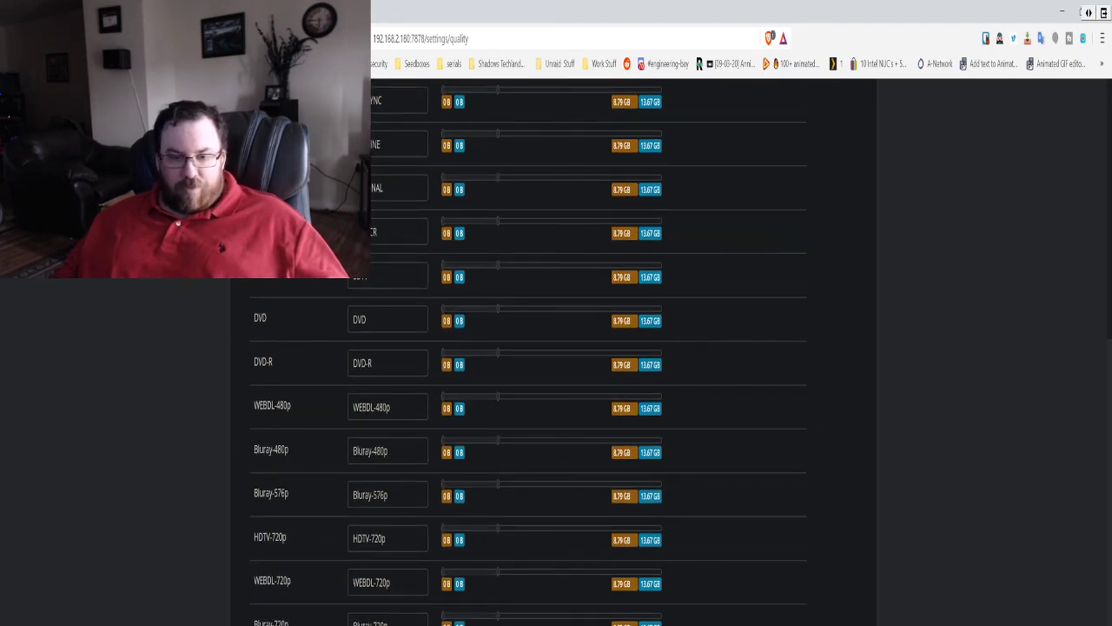
{"action": "scroll", "coordinate": [556, 348], "scroll_direction": "down", "scroll_amount": 2}
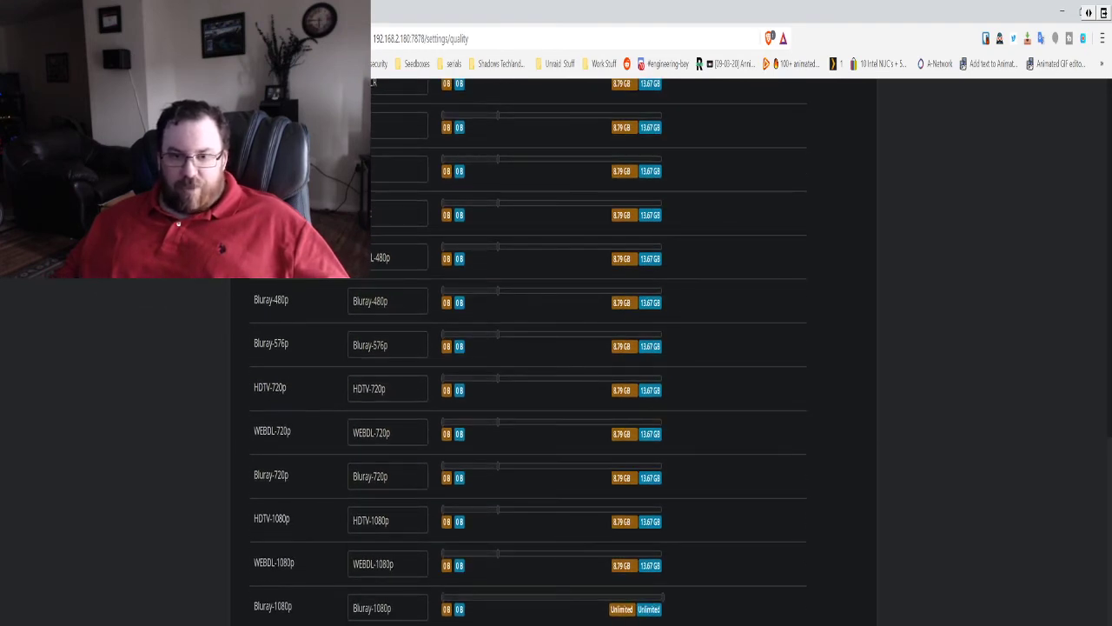
{"action": "scroll", "coordinate": [303, 513], "scroll_direction": "up", "scroll_amount": 7}
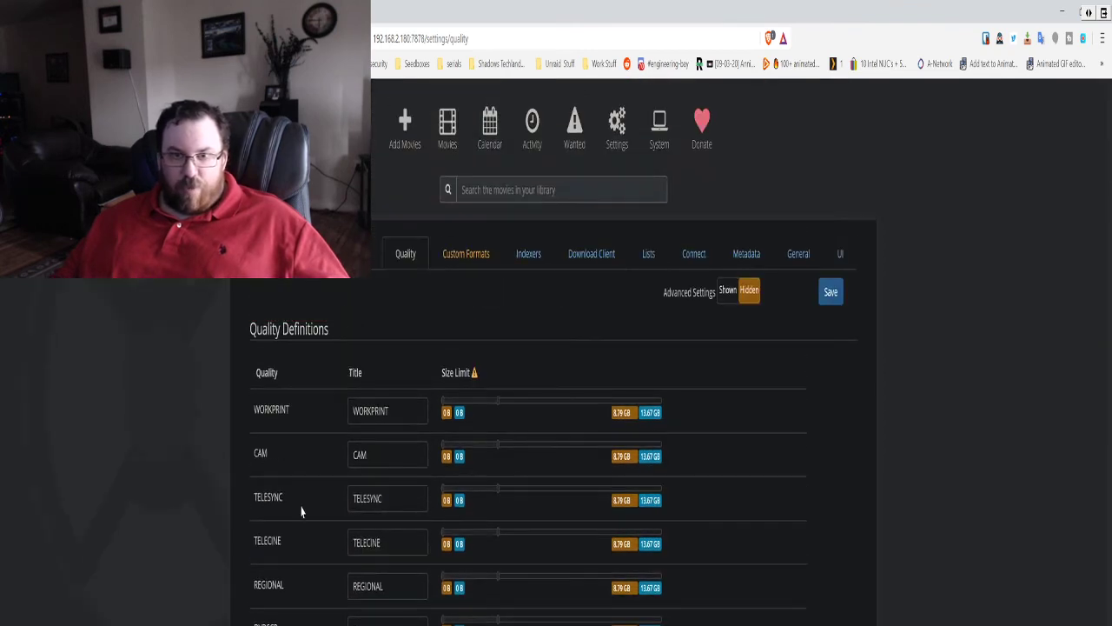
{"action": "scroll", "coordinate": [304, 439], "scroll_direction": "down", "scroll_amount": 4}
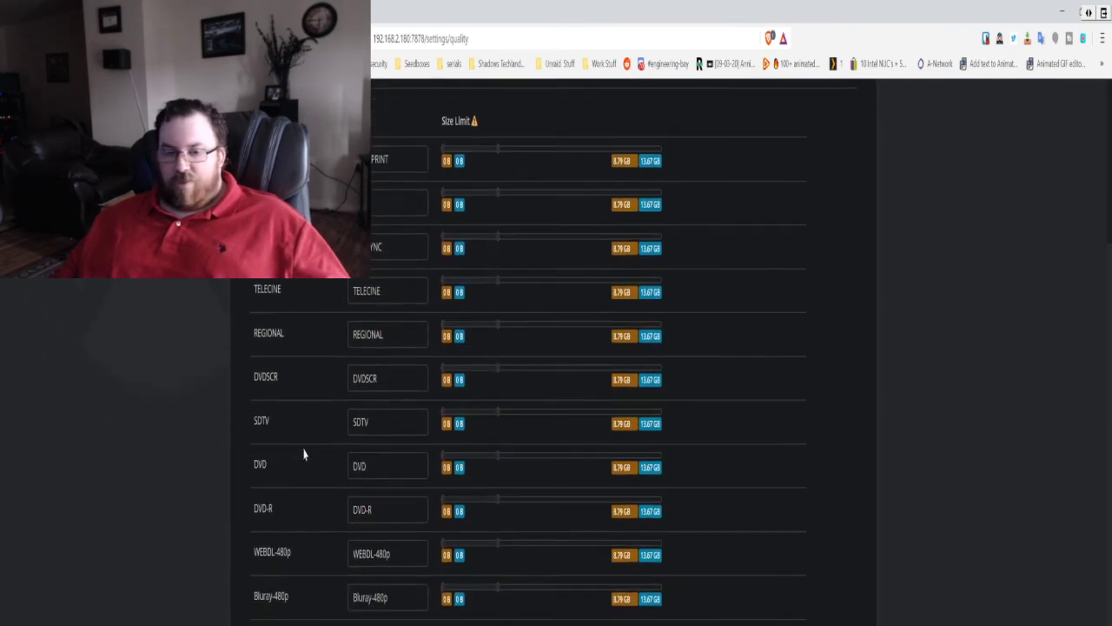
{"action": "scroll", "coordinate": [529, 352], "scroll_direction": "down", "scroll_amount": 3}
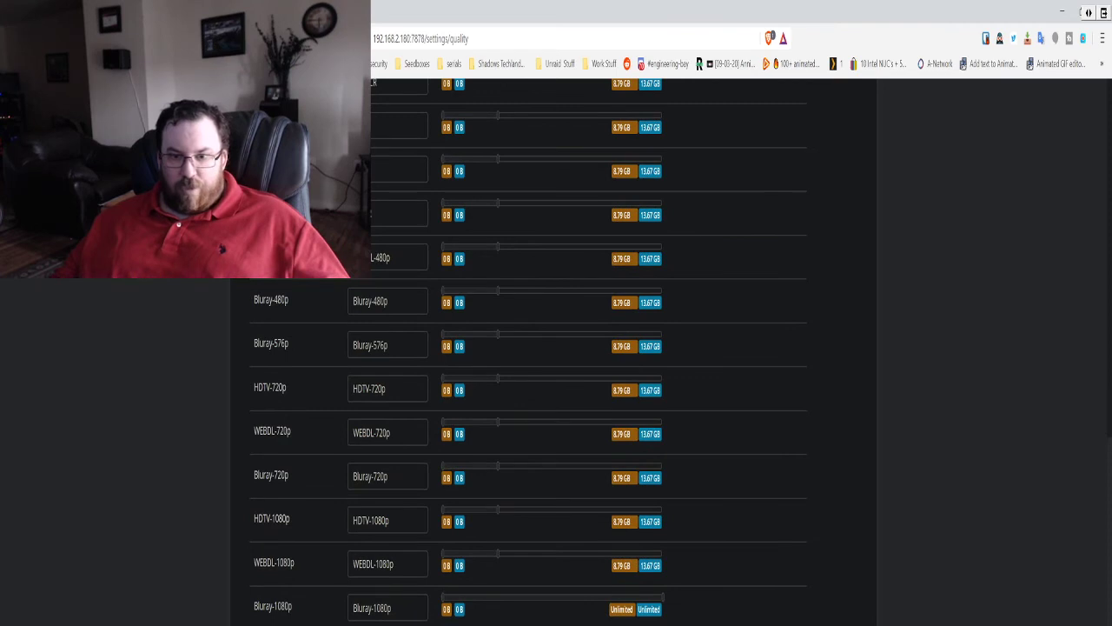
{"action": "scroll", "coordinate": [529, 352], "scroll_direction": "up", "scroll_amount": 4}
{"action": "scroll", "coordinate": [528, 352], "scroll_direction": "down", "scroll_amount": 2}
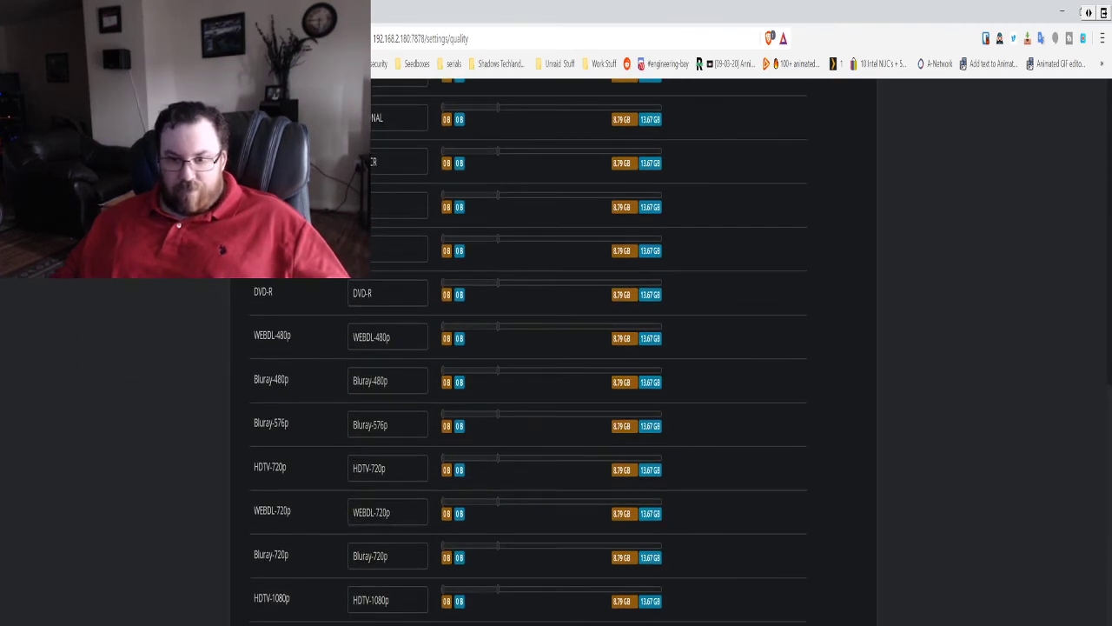
{"action": "scroll", "coordinate": [445, 356], "scroll_direction": "up", "scroll_amount": 5}
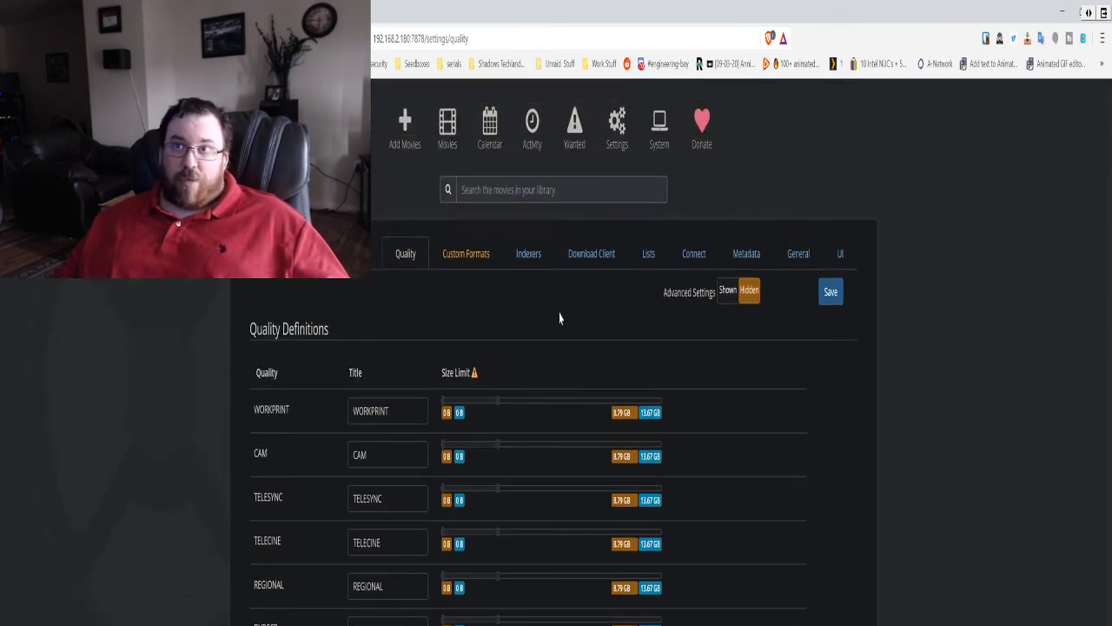
Add Rarbg as a torrent indexer in Radarr with its default settings, test it and save it
{"action": "left_click", "coordinate": [545, 260]}
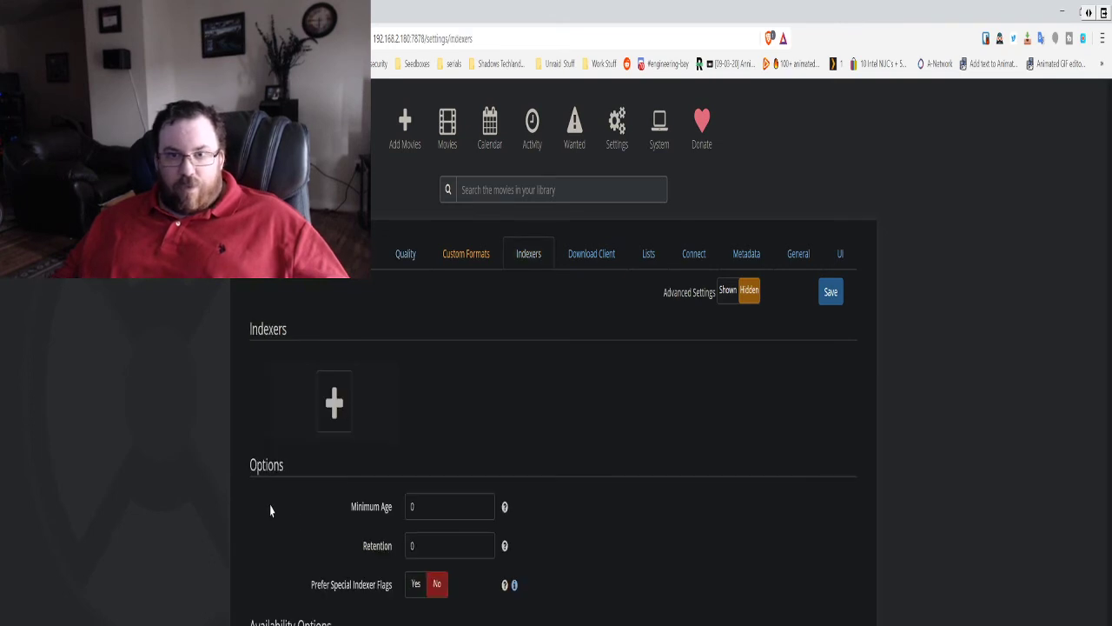
{"action": "left_click", "coordinate": [333, 404]}
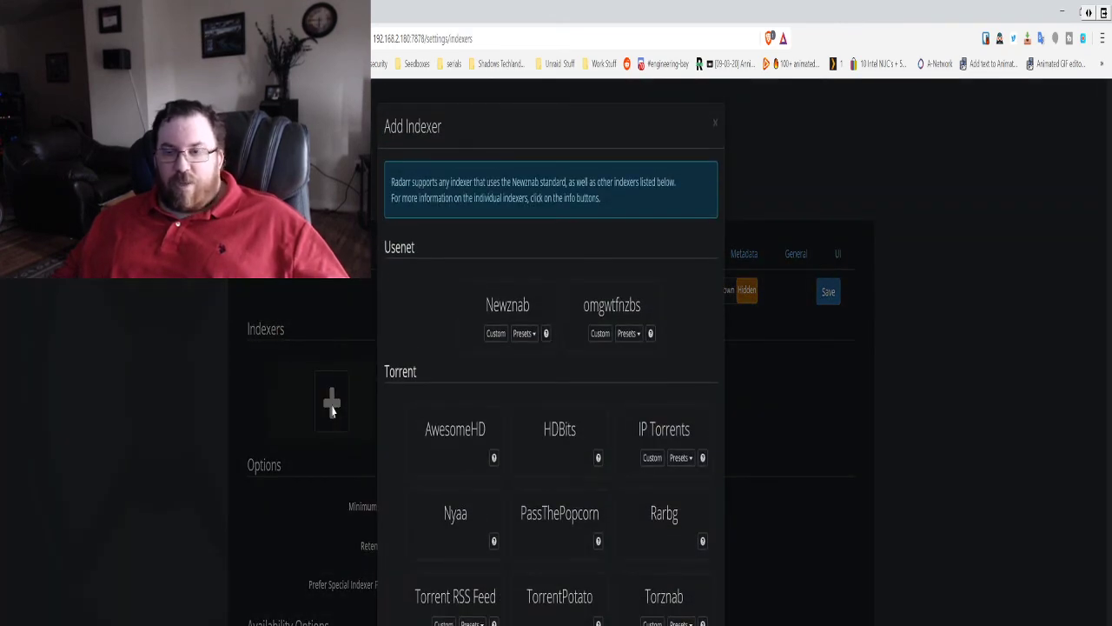
{"action": "left_click", "coordinate": [672, 527]}
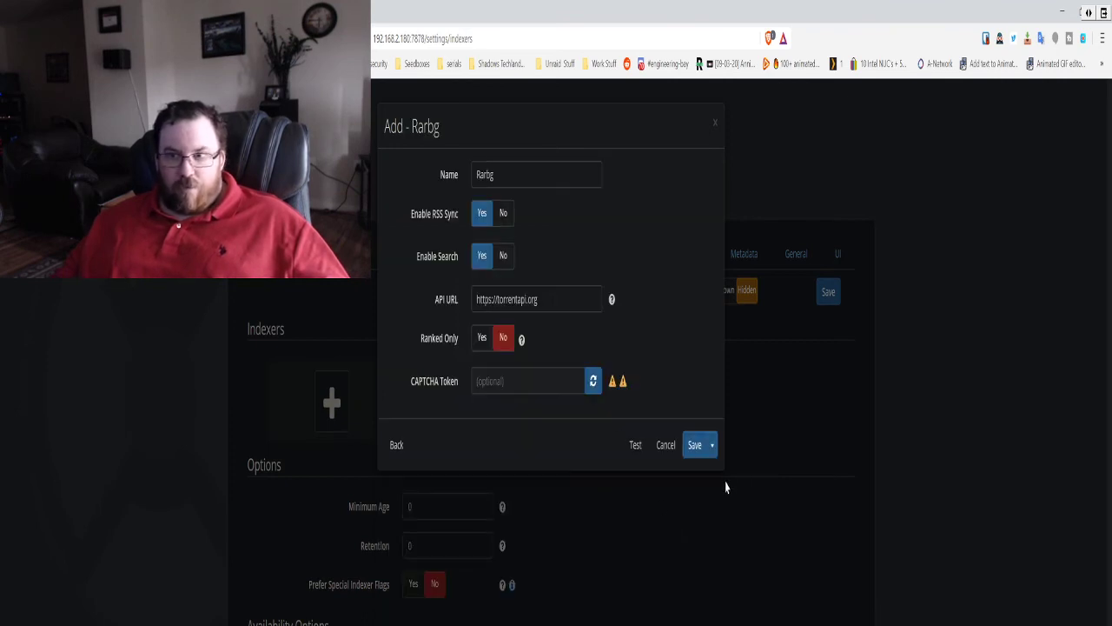
{"action": "left_click", "coordinate": [635, 447]}
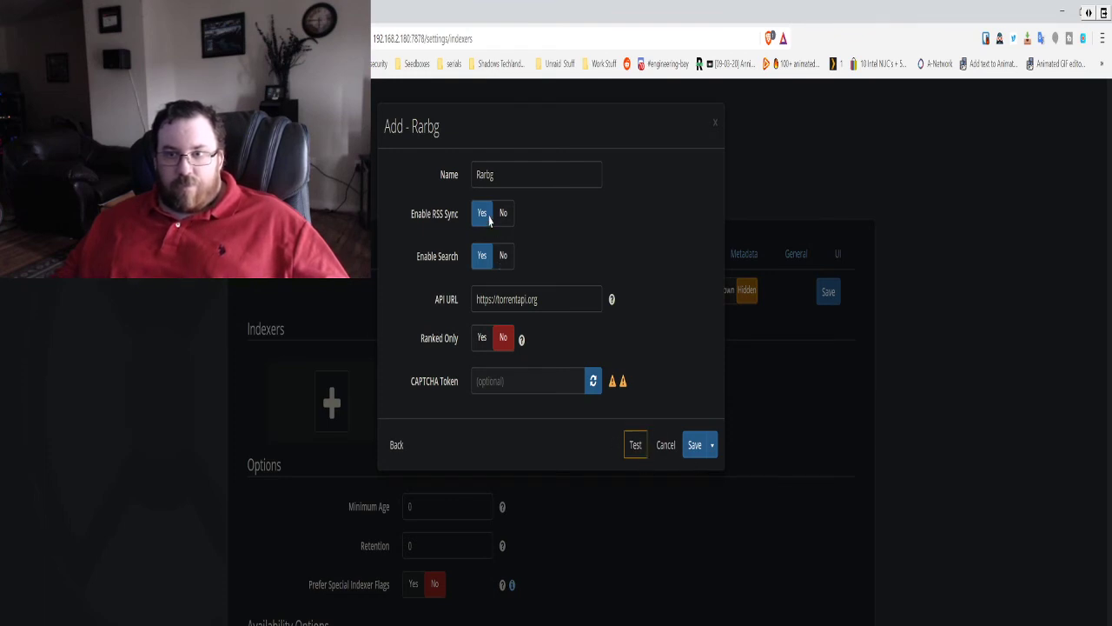
{"action": "left_click", "coordinate": [694, 446]}
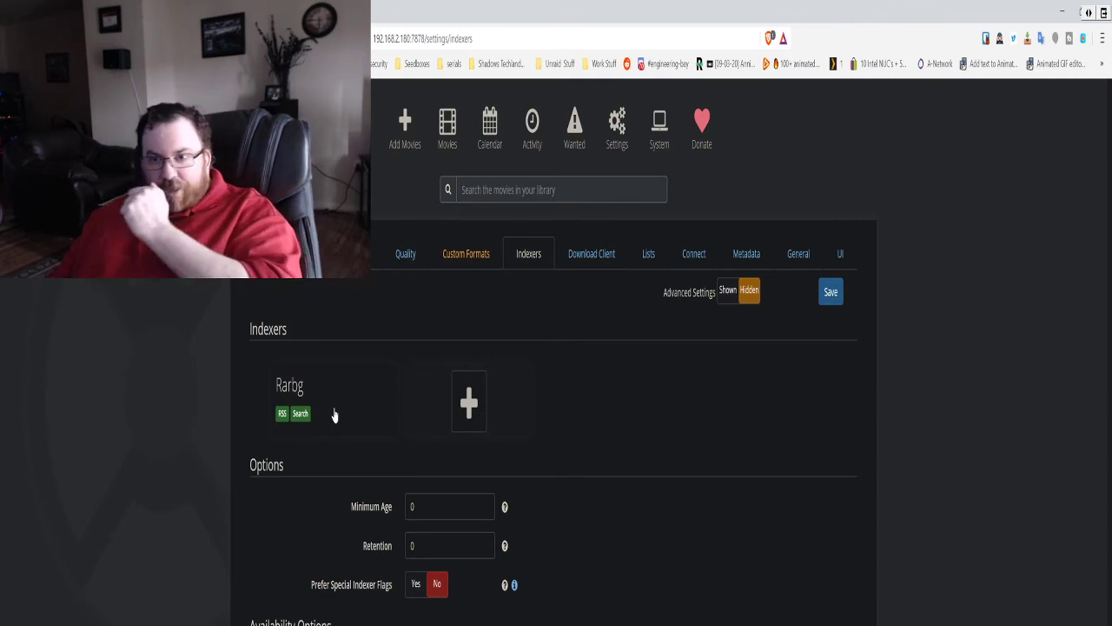
Review the Newznab and IP Torrents presets offered when adding an indexer, and leave without adding one
{"action": "left_click", "coordinate": [456, 407]}
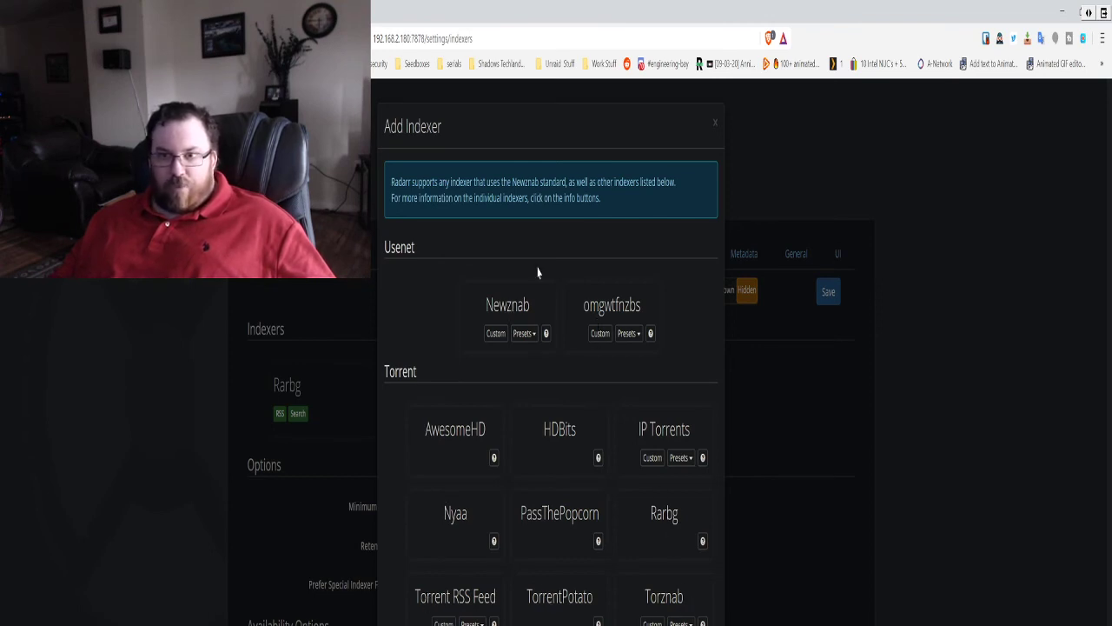
{"action": "left_click", "coordinate": [524, 334]}
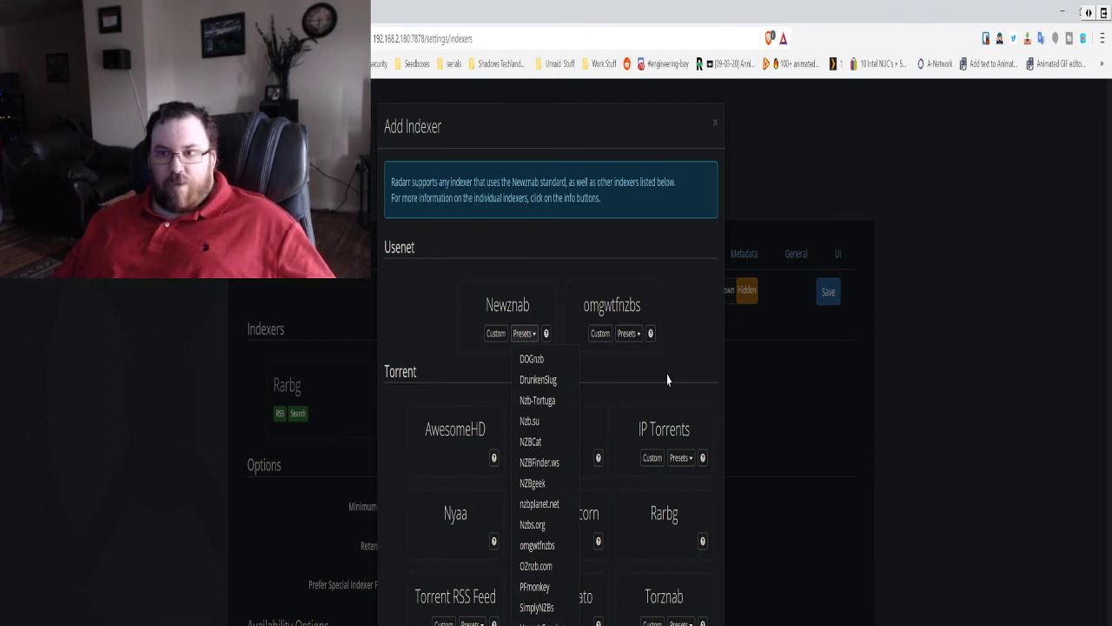
{"action": "left_click", "coordinate": [681, 458]}
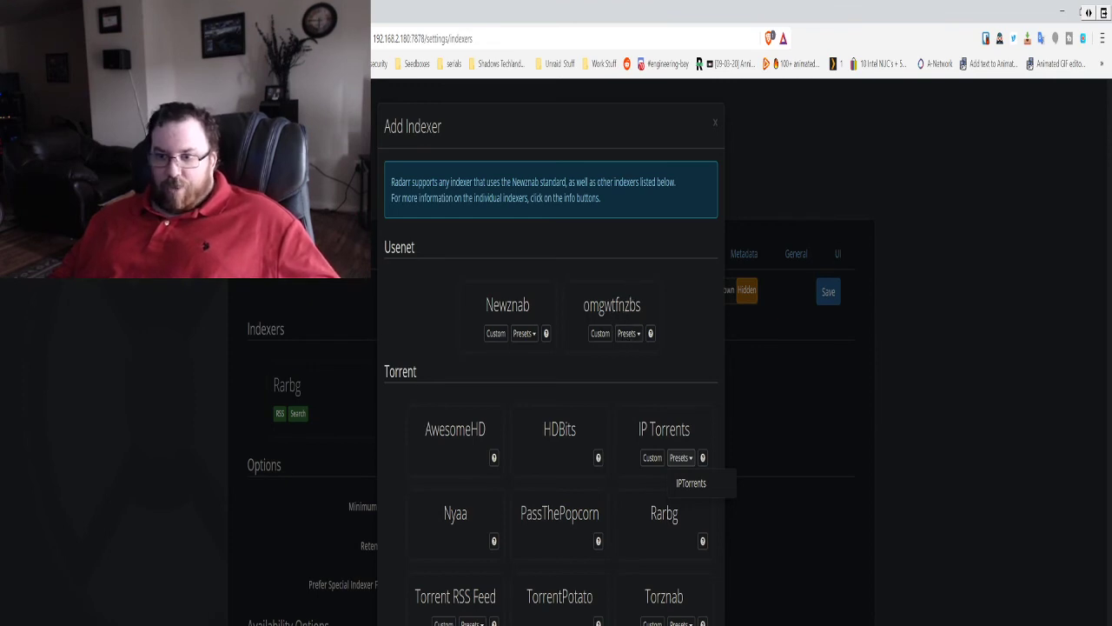
{"action": "key", "text": "Escape"}
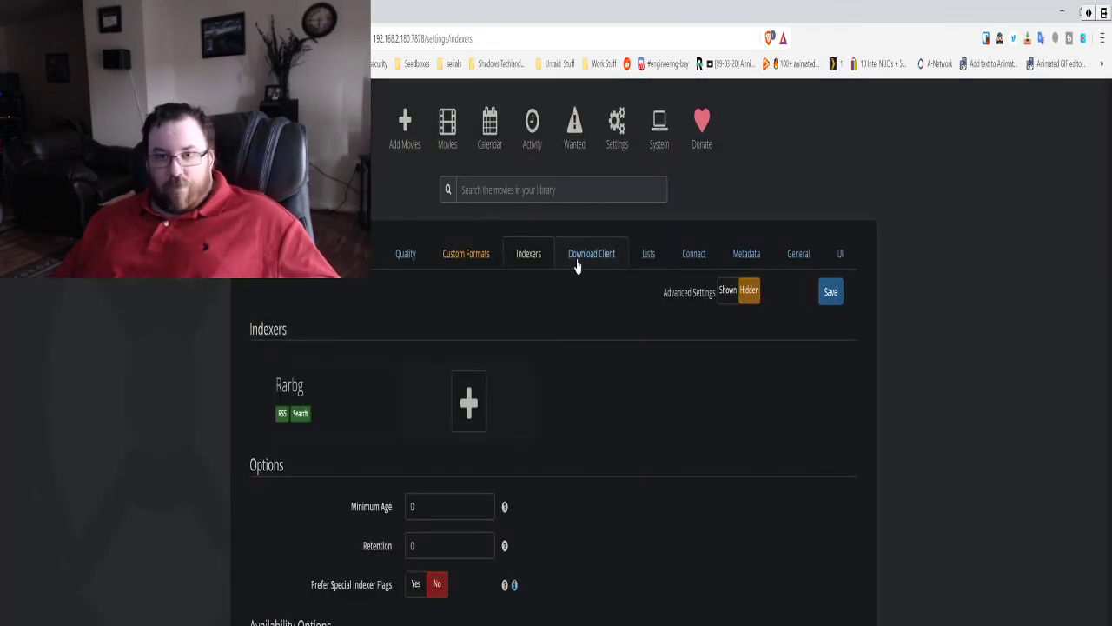
Review the download clients Radarr supports and the uTorrent connection settings, leaving without adding a client
{"action": "left_click", "coordinate": [588, 259]}
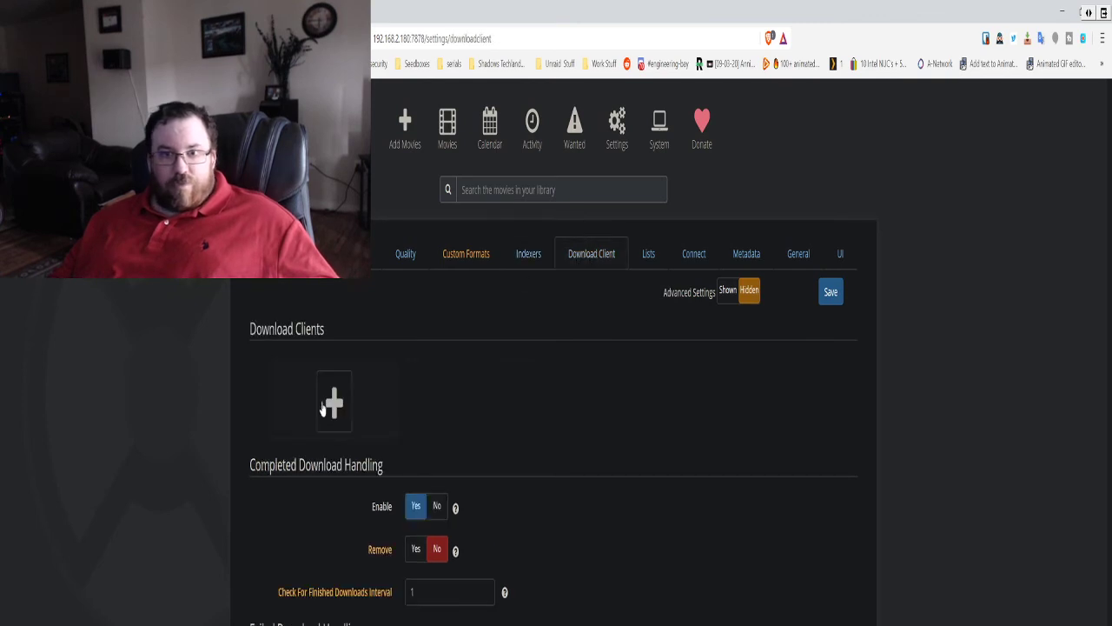
{"action": "left_click", "coordinate": [350, 404]}
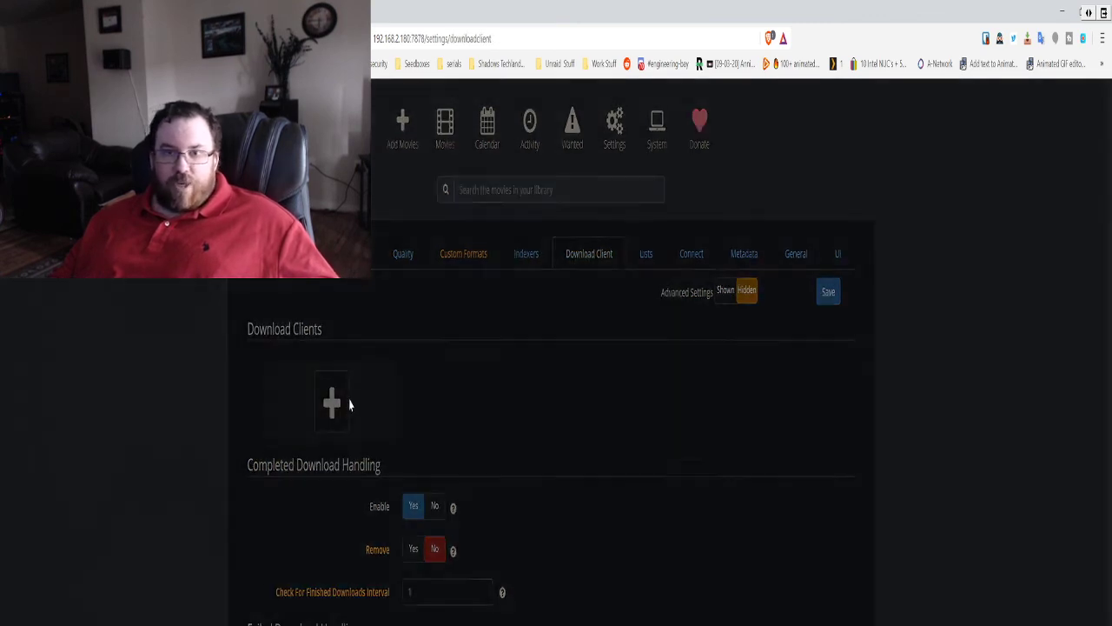
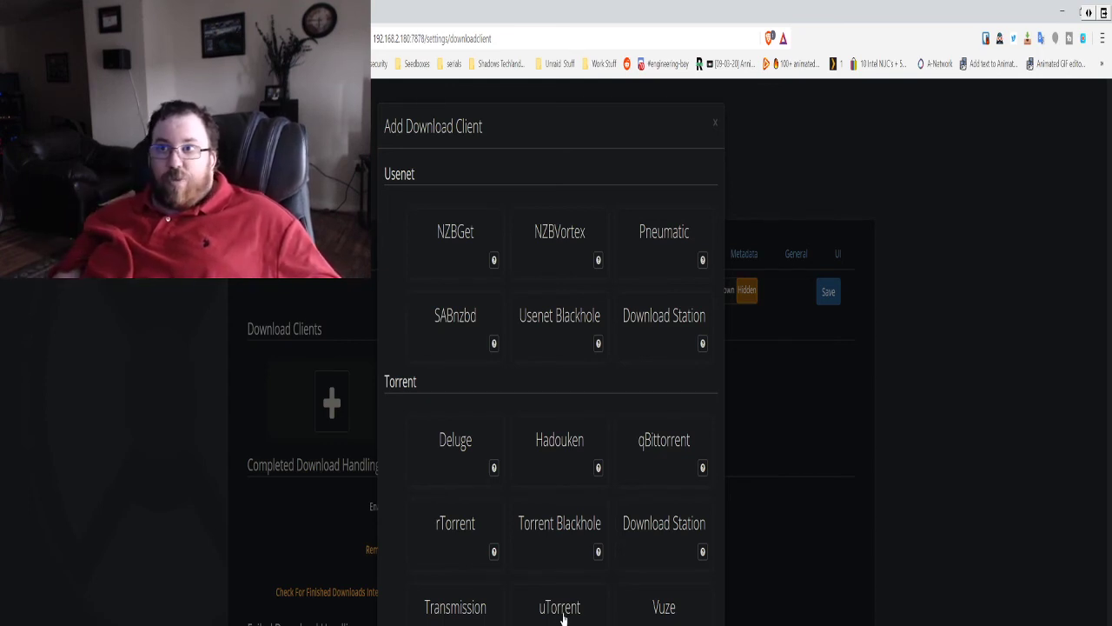
{"action": "left_click", "coordinate": [557, 618]}
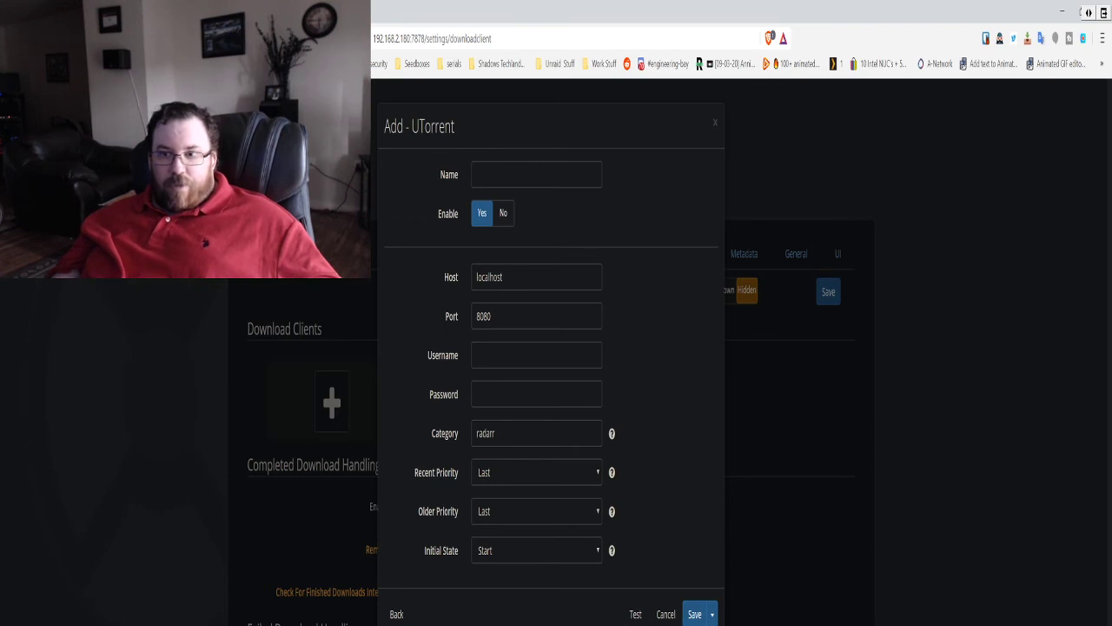
{"action": "left_click", "coordinate": [666, 615]}
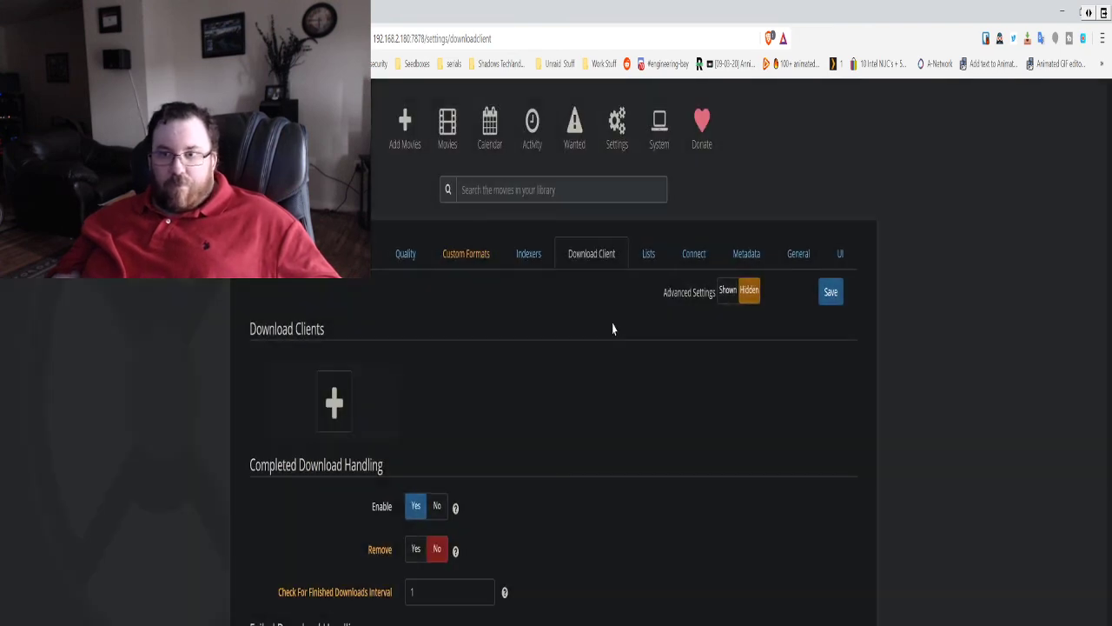
Try to add a TMDb list in Radarr with the HD-1080p quality profile, checking the folder and minimum availability options
{"action": "left_click", "coordinate": [647, 253]}
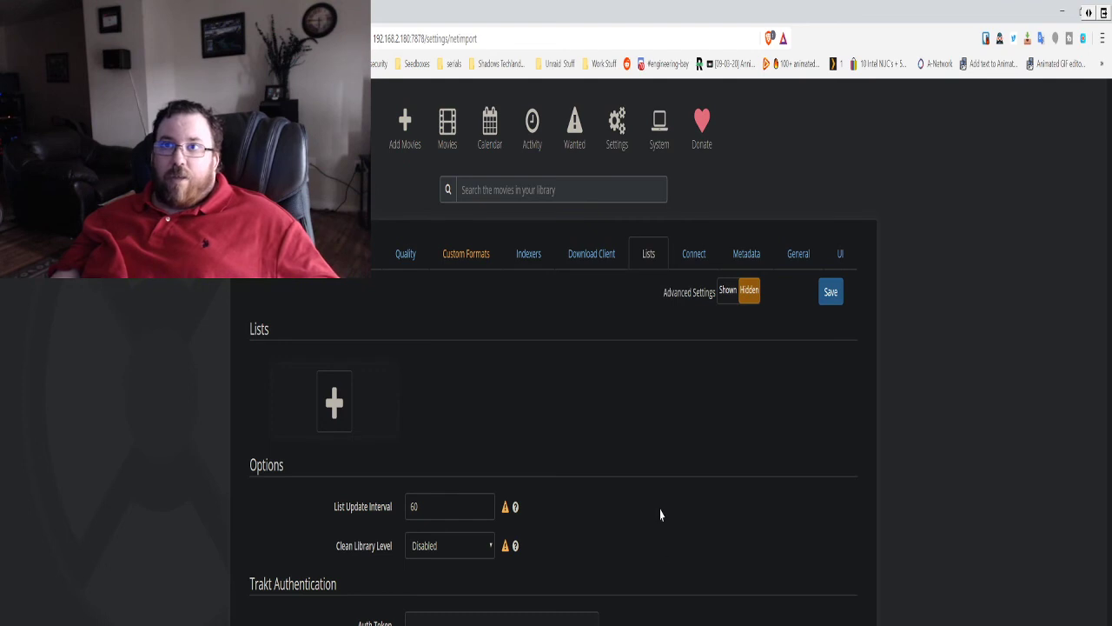
{"action": "left_click", "coordinate": [352, 396]}
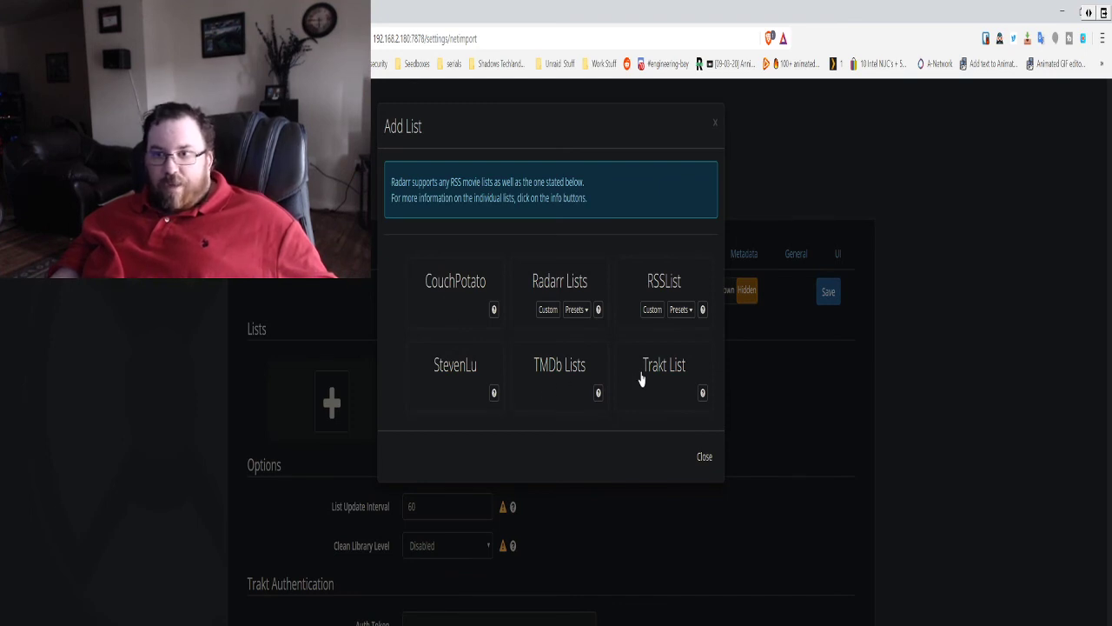
{"action": "left_click", "coordinate": [547, 368]}
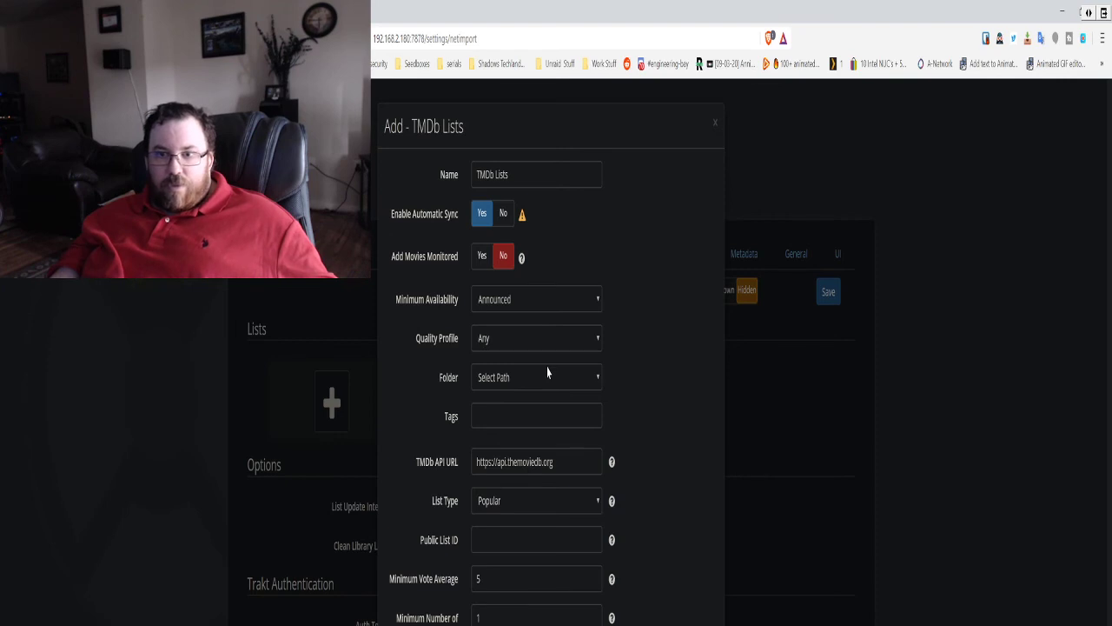
{"action": "left_click", "coordinate": [489, 379]}
{"action": "left_click", "coordinate": [500, 397]}
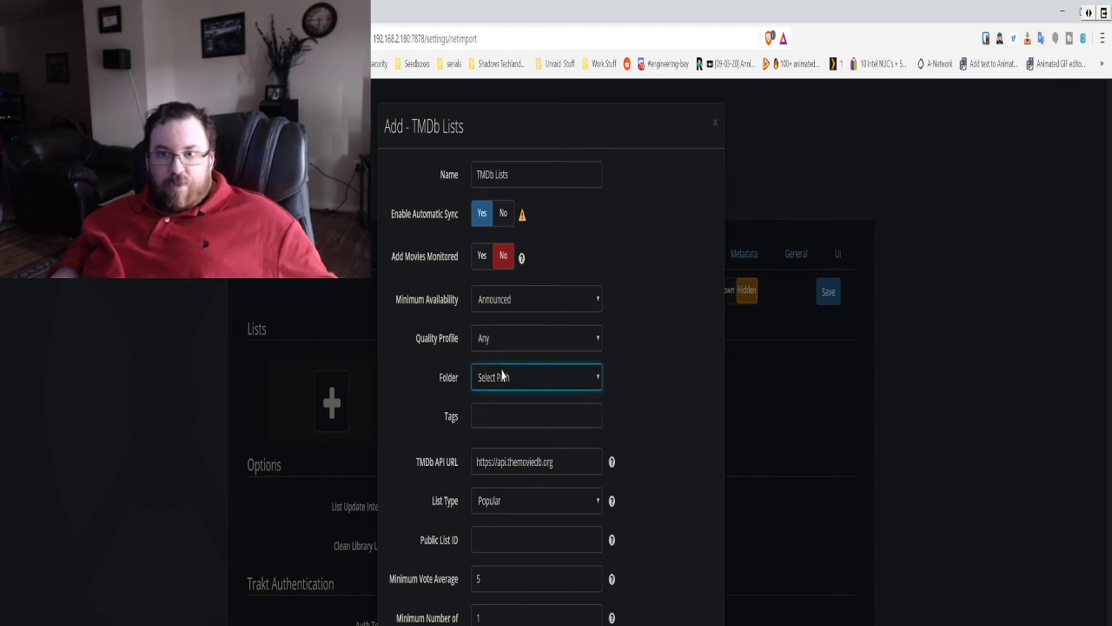
{"action": "left_click", "coordinate": [498, 339]}
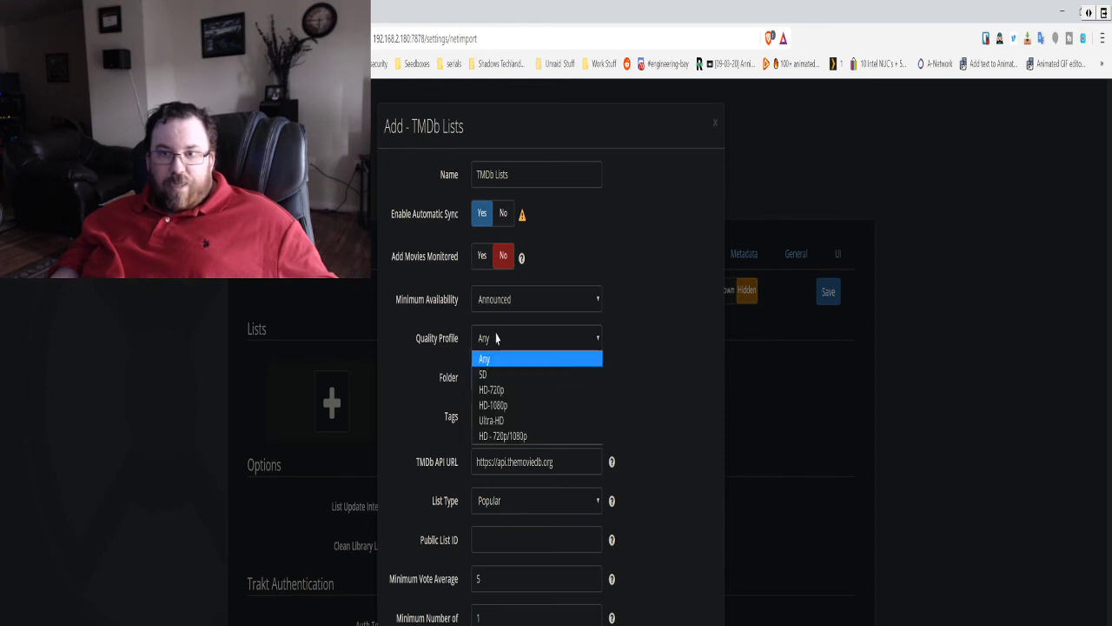
{"action": "left_click", "coordinate": [494, 405]}
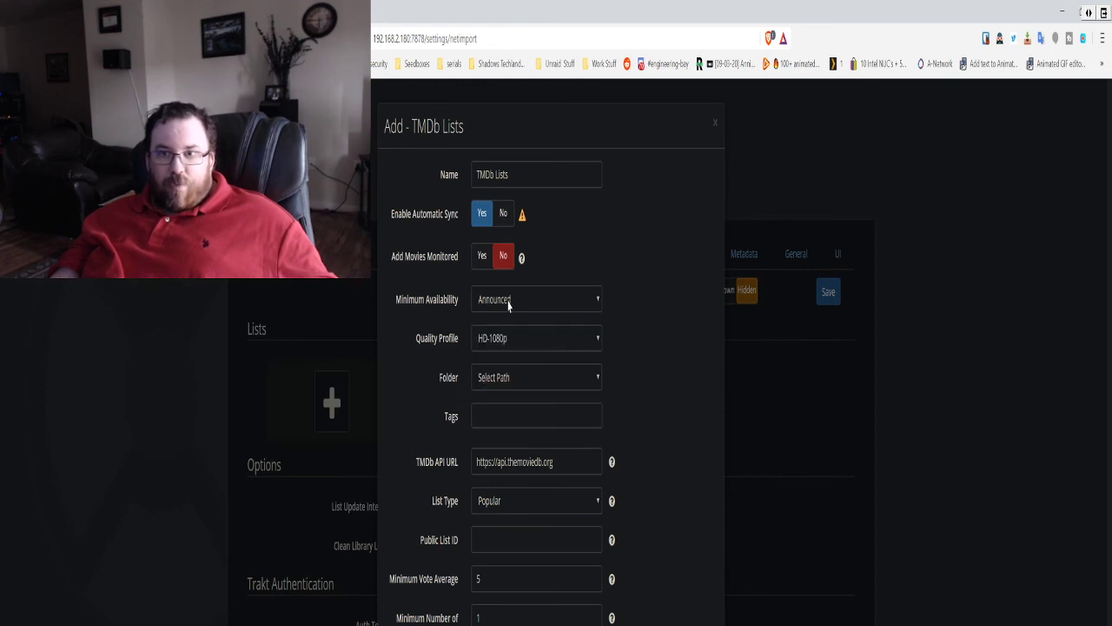
{"action": "left_click", "coordinate": [509, 302]}
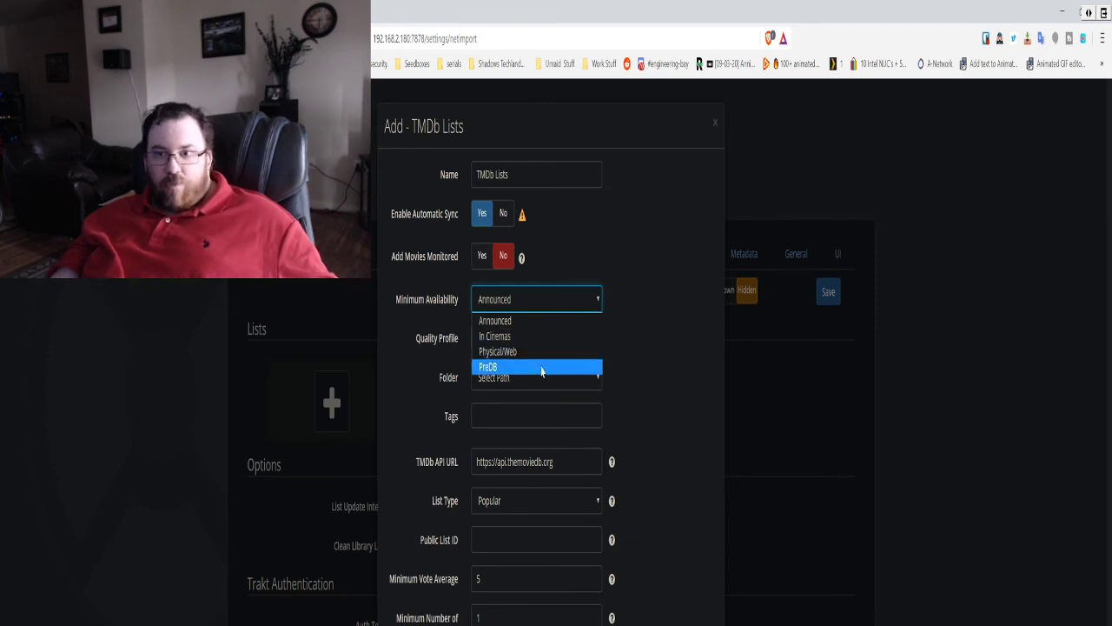
{"action": "left_click", "coordinate": [752, 466]}
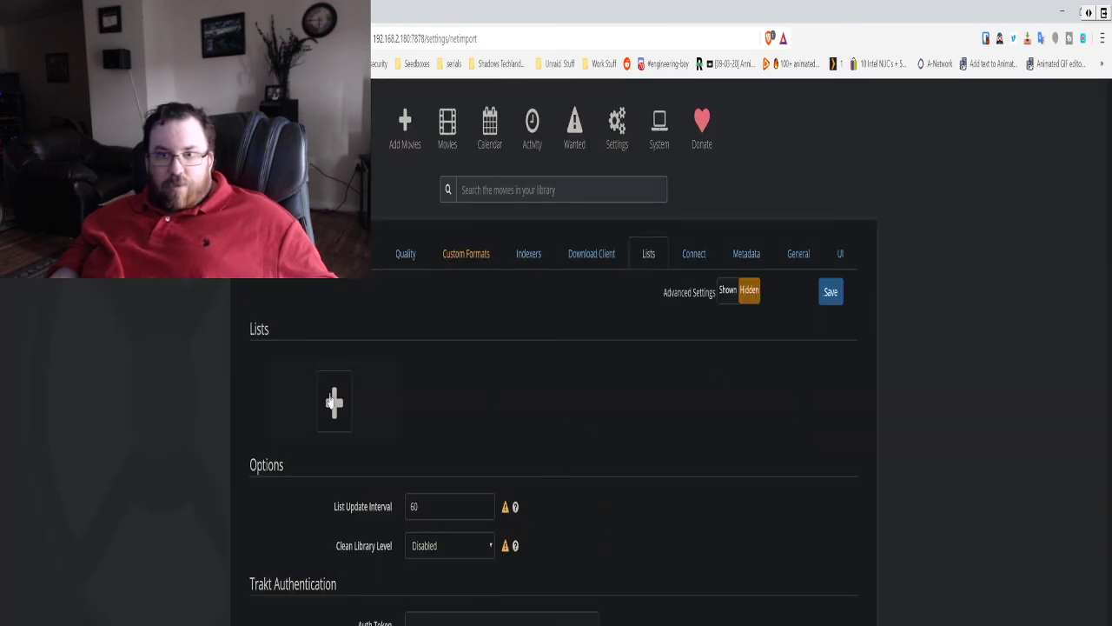
Start another TMDb list and try to choose a folder path for it
{"action": "left_click", "coordinate": [333, 401]}
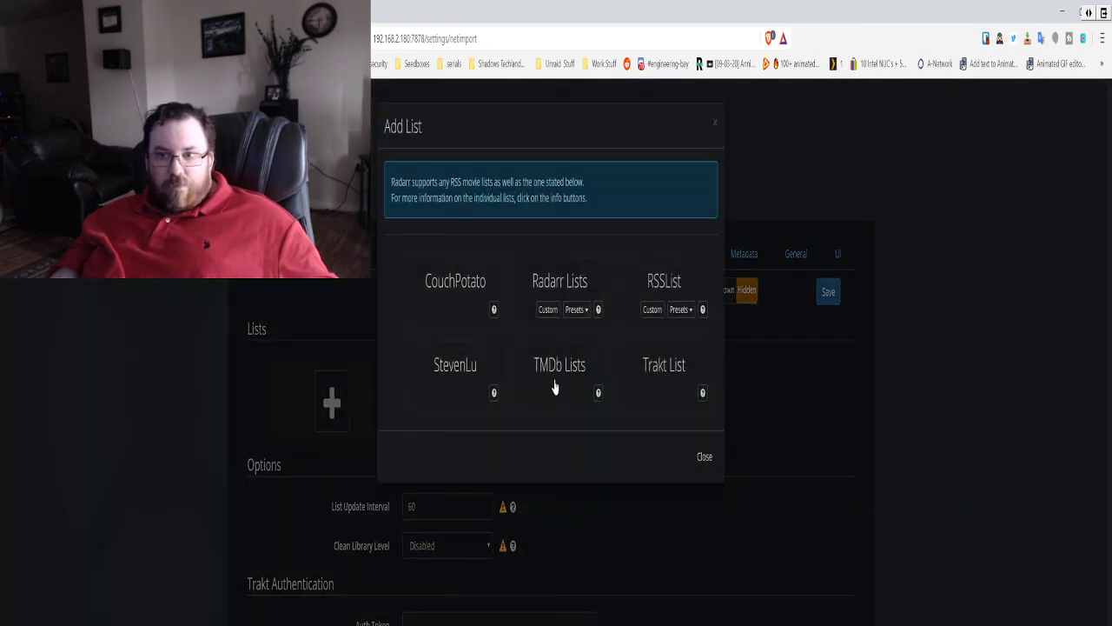
{"action": "left_click", "coordinate": [555, 382]}
{"action": "left_click", "coordinate": [510, 380]}
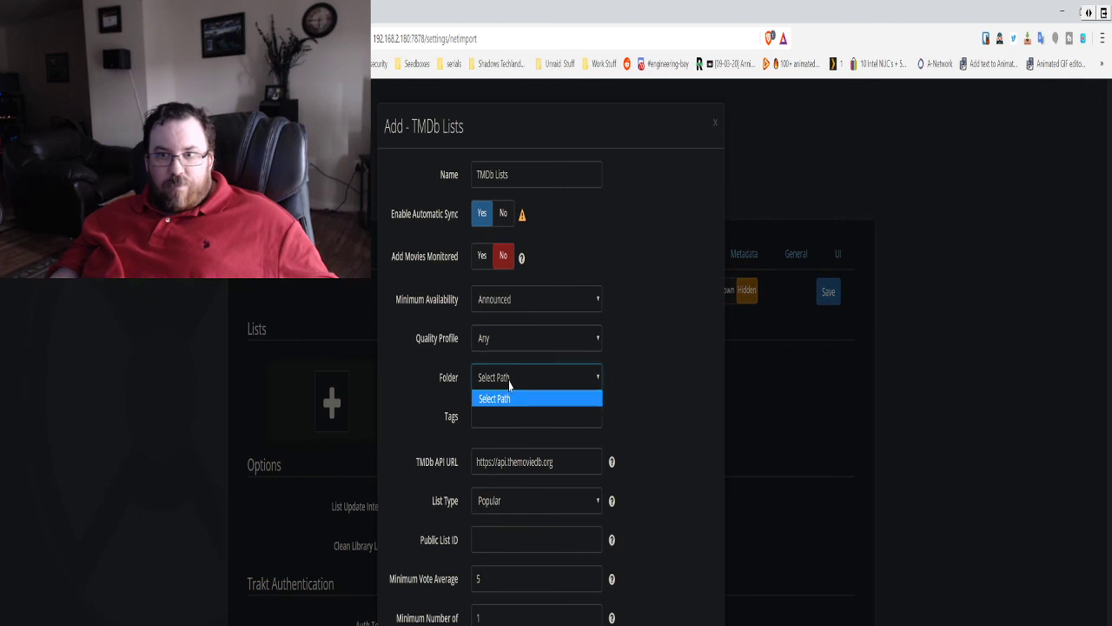
{"action": "left_click", "coordinate": [509, 345]}
{"action": "left_click", "coordinate": [510, 352]}
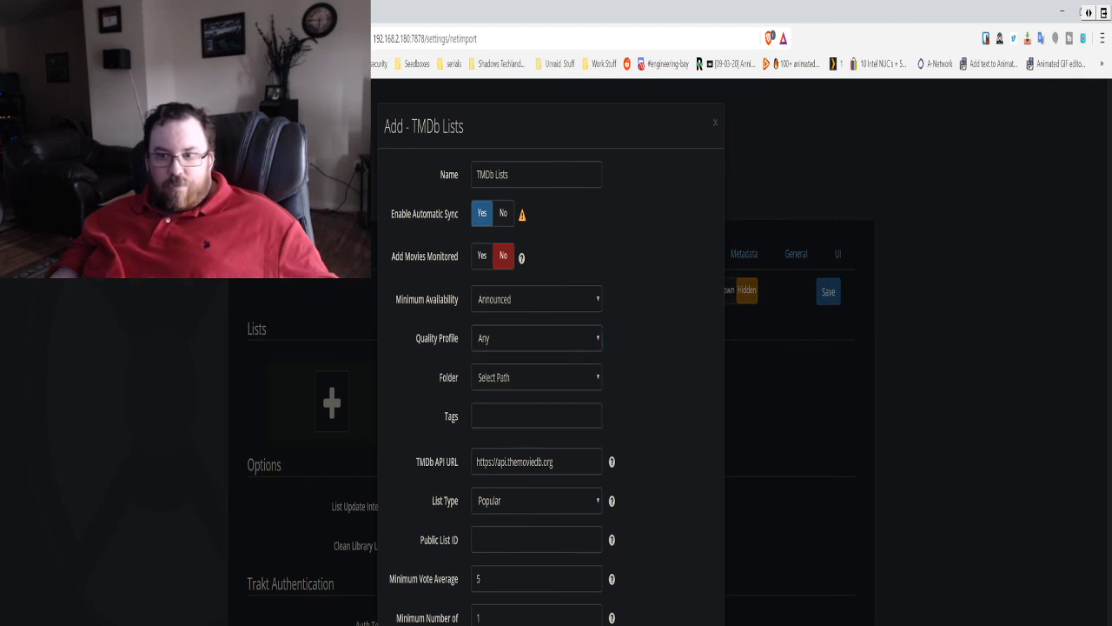
{"action": "left_click", "coordinate": [519, 375]}
{"action": "left_click", "coordinate": [509, 399]}
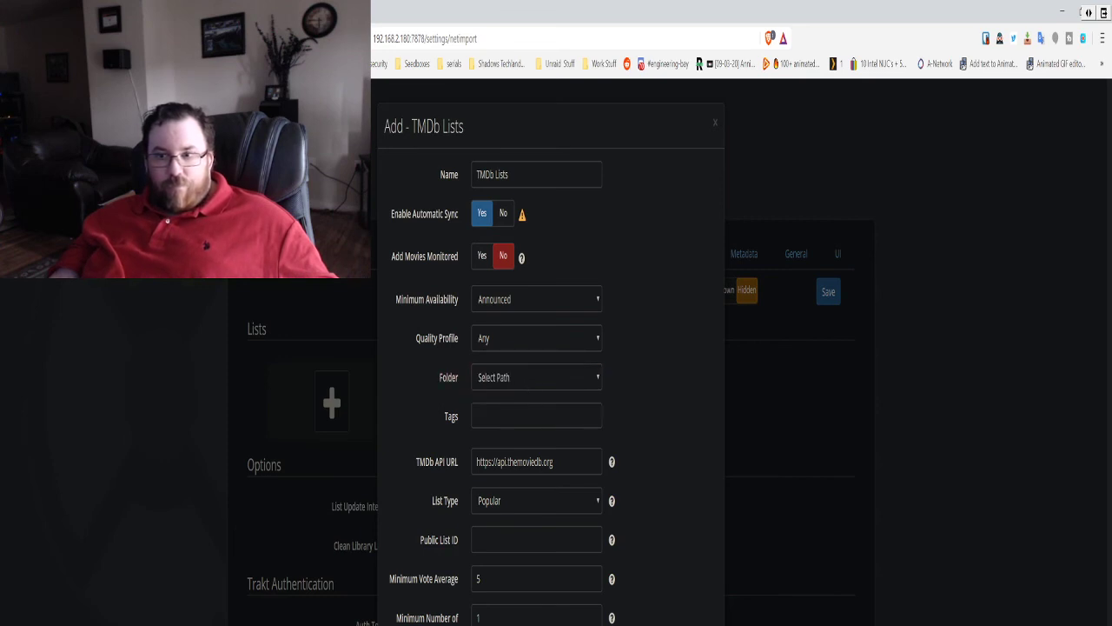
{"action": "left_click", "coordinate": [546, 383]}
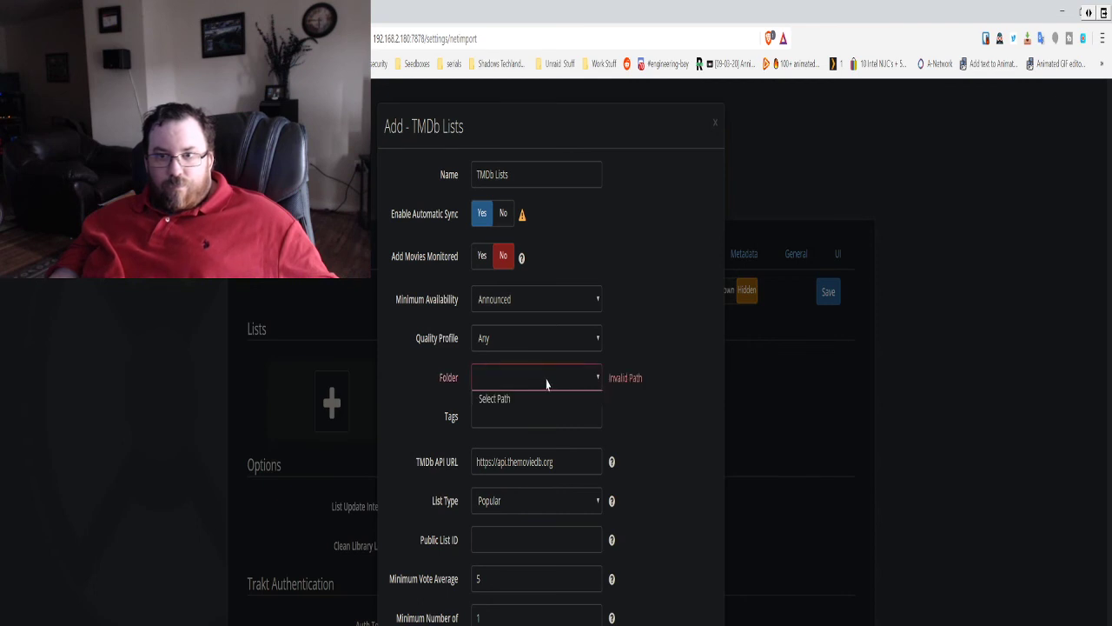
{"action": "left_click", "coordinate": [498, 399]}
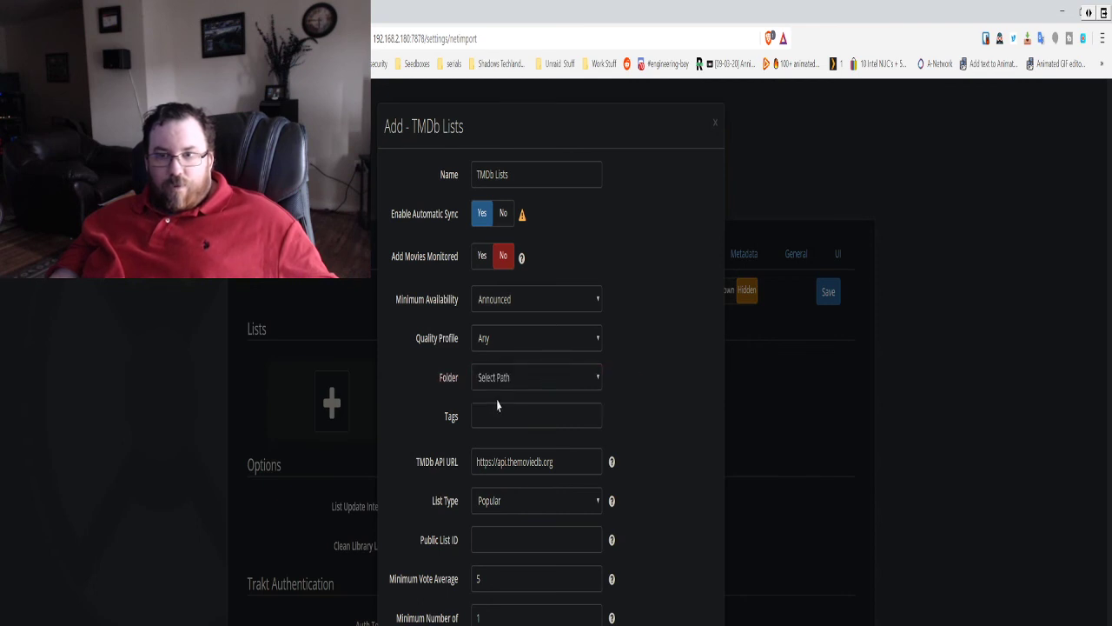
{"action": "left_click", "coordinate": [506, 378]}
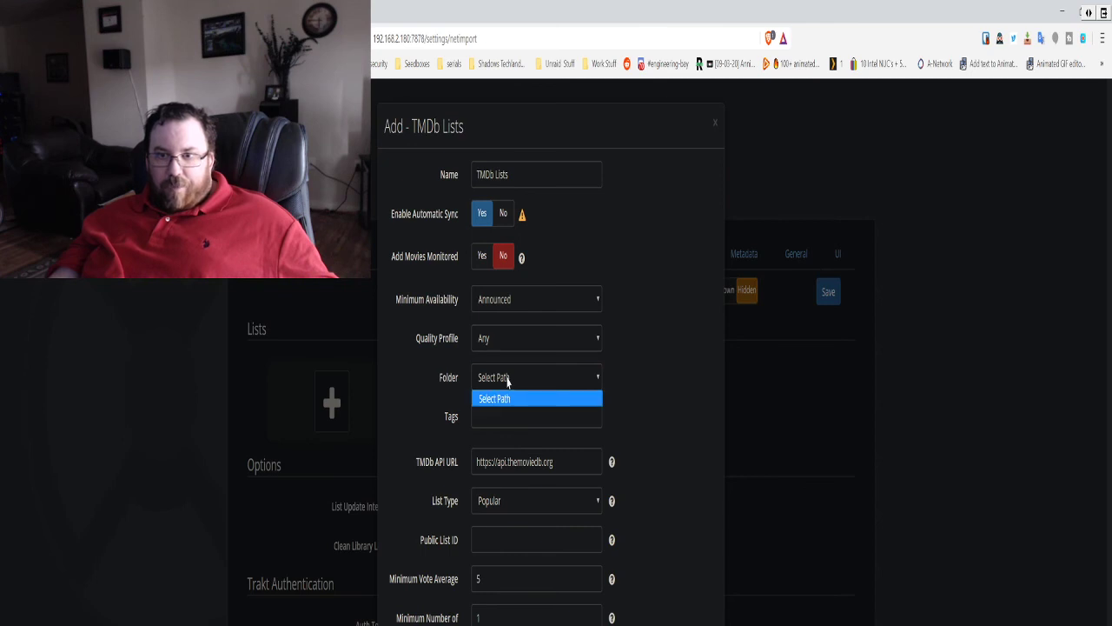
{"action": "left_click", "coordinate": [509, 379]}
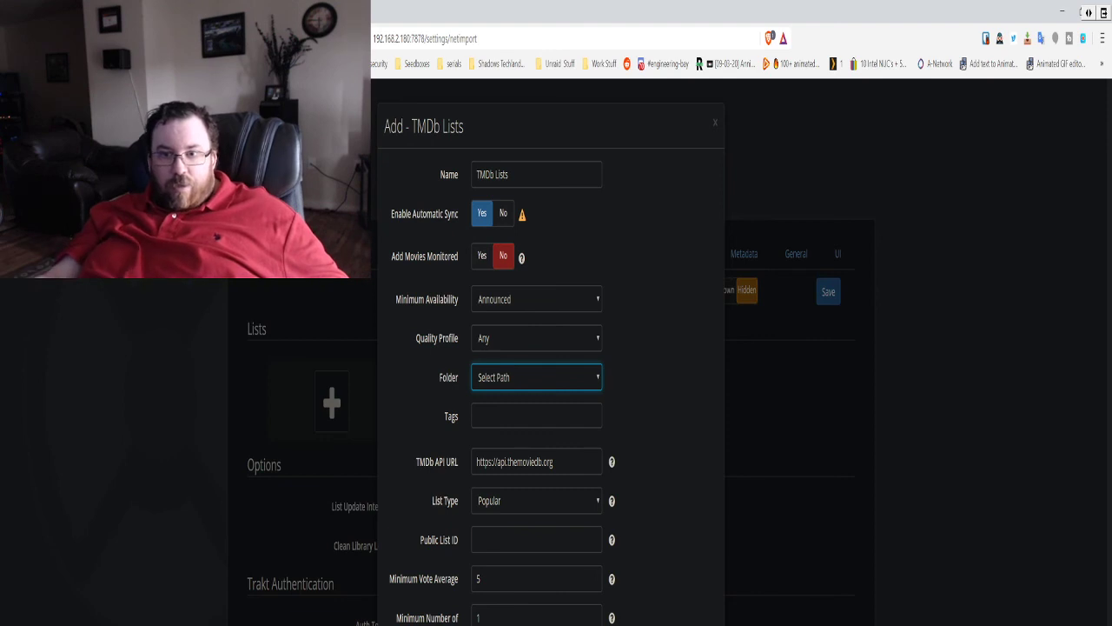
Review the list types available for the TMDb list and close the form without saving
{"action": "left_click", "coordinate": [521, 501]}
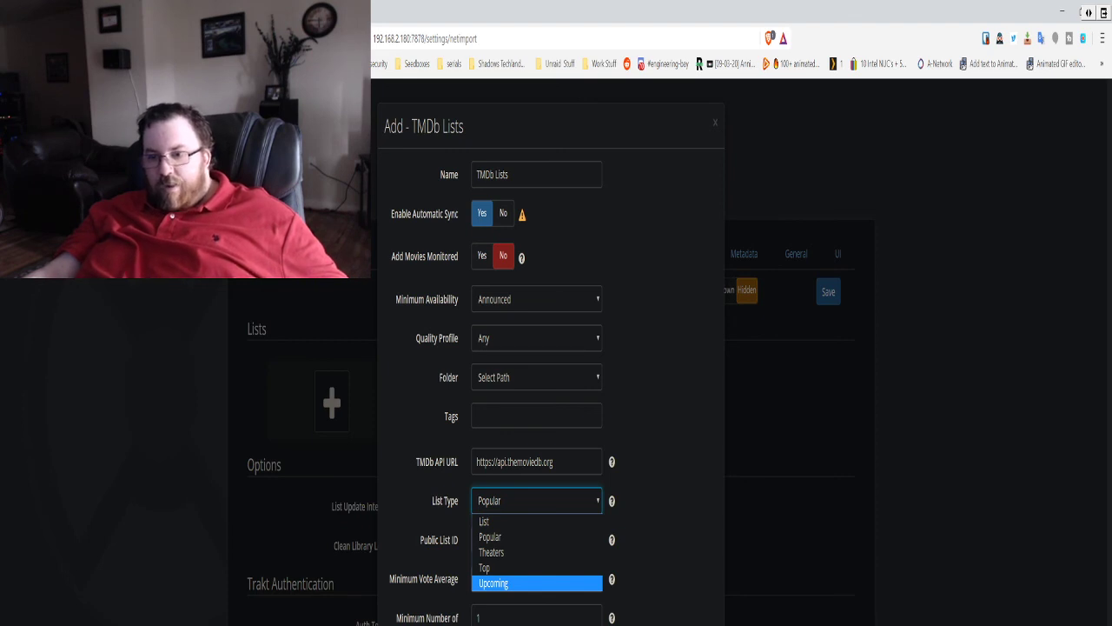
{"action": "key", "text": "Escape"}
{"action": "key", "text": "Escape"}
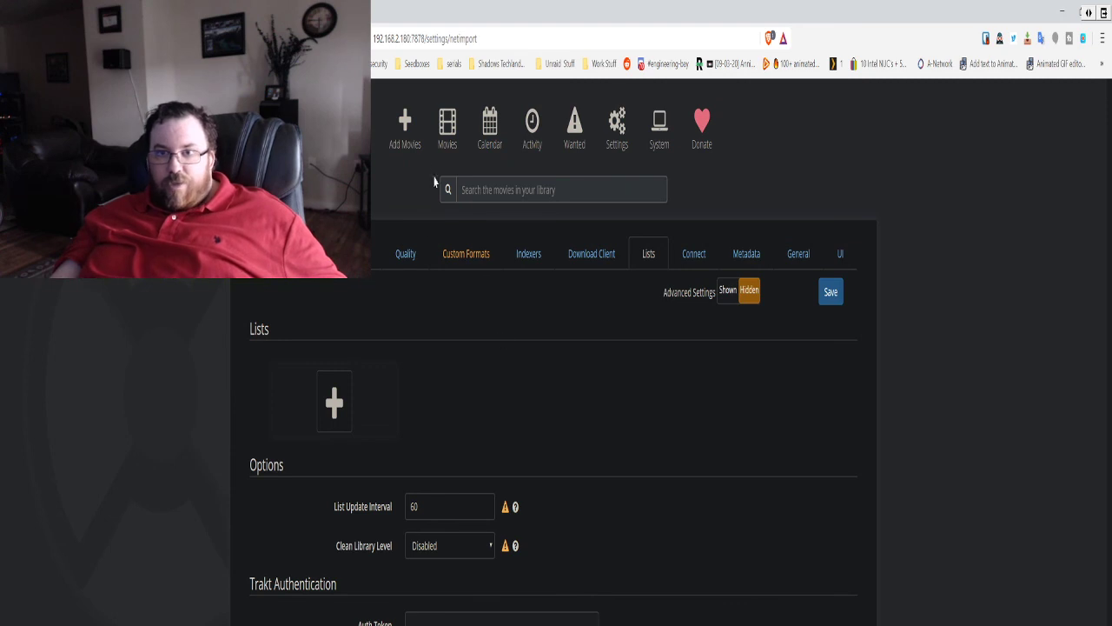
Open Radarr's page for adding movies, try entering "matrix" as the movie name, and clear the entry
{"action": "left_click", "coordinate": [405, 126]}
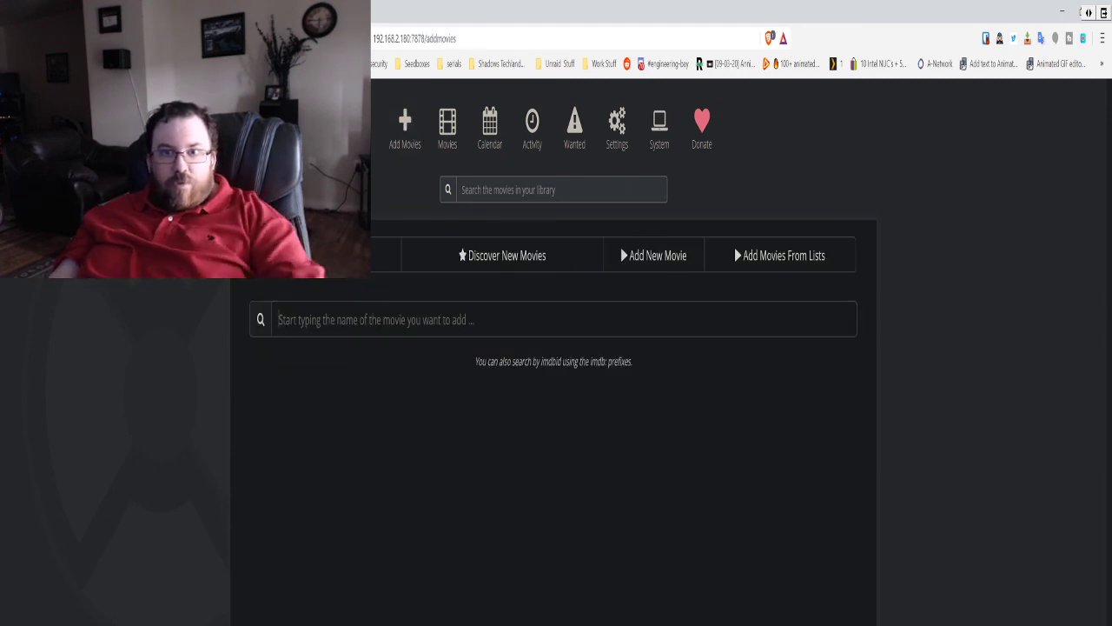
{"action": "type", "text": "matrix"}
{"action": "key", "text": "BackSpace"}
{"action": "key", "text": "BackSpace"}
{"action": "key", "text": "BackSpace"}
{"action": "key", "text": "BackSpace"}
{"action": "key", "text": "BackSpace"}
{"action": "key", "text": "BackSpace"}
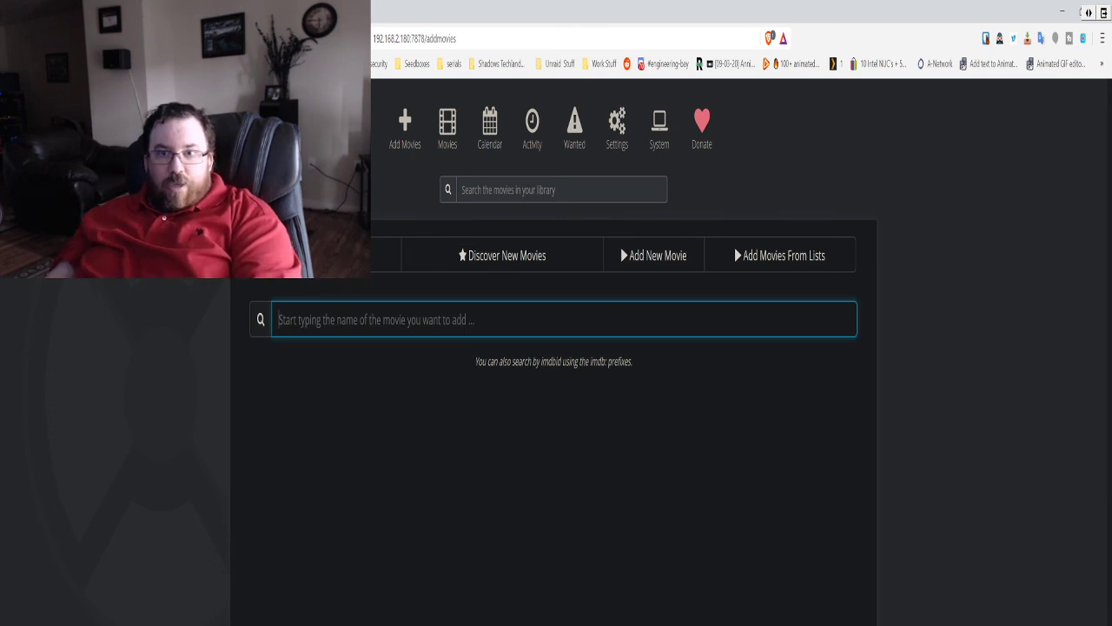
Try selecting /media/Tv collection/ as the folder for importing existing movies, and close the folder dialog without importing
{"action": "left_click", "coordinate": [326, 255]}
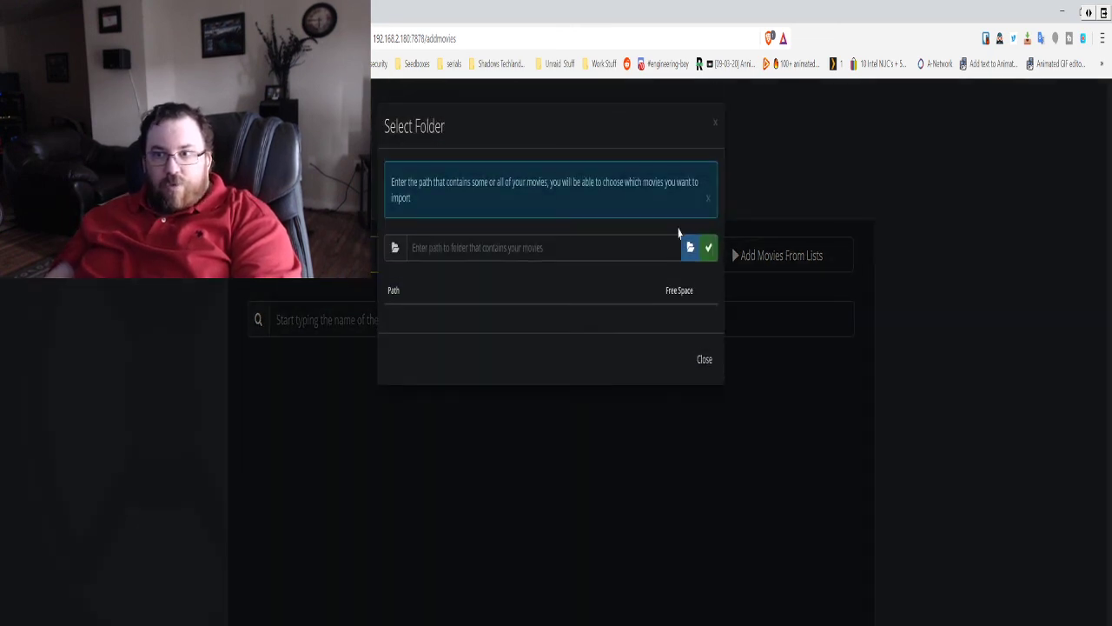
{"action": "left_click", "coordinate": [690, 251]}
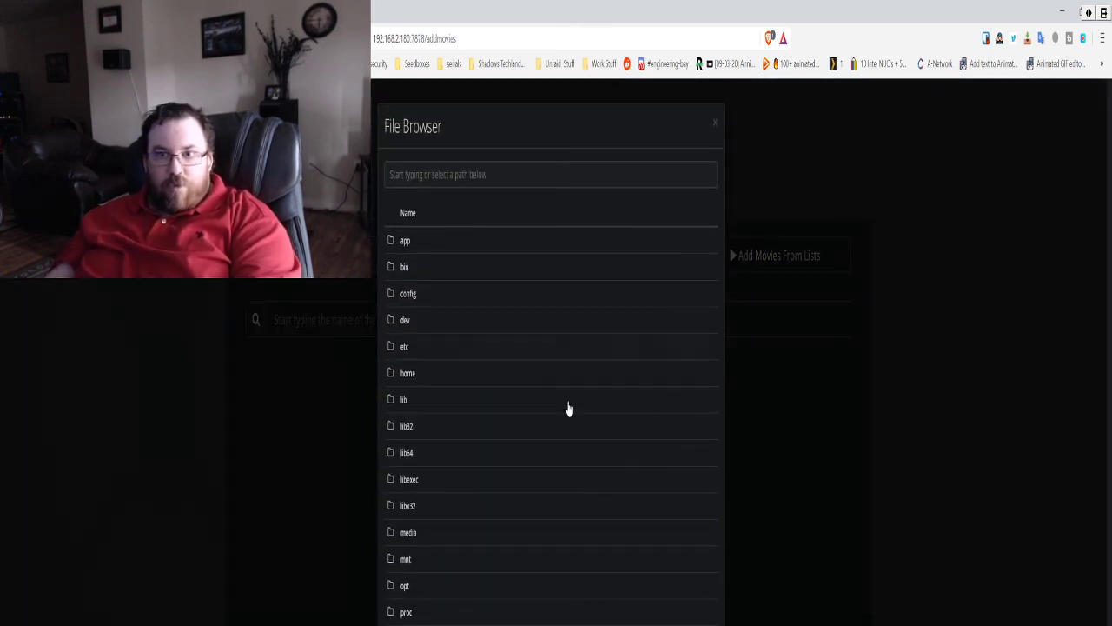
{"action": "left_click", "coordinate": [425, 531]}
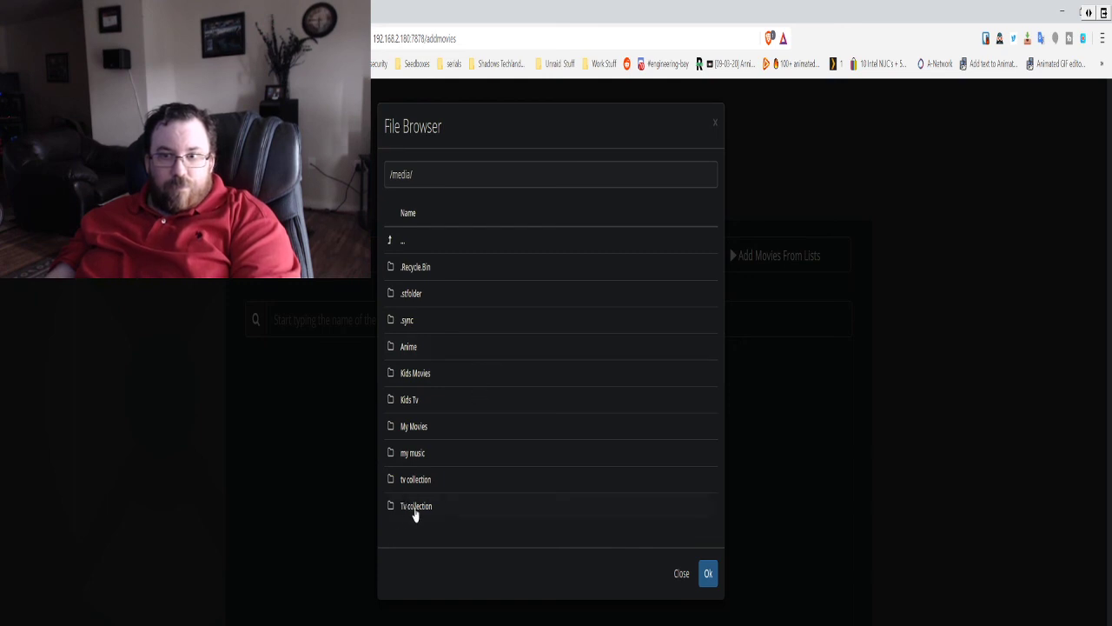
{"action": "left_click", "coordinate": [411, 481]}
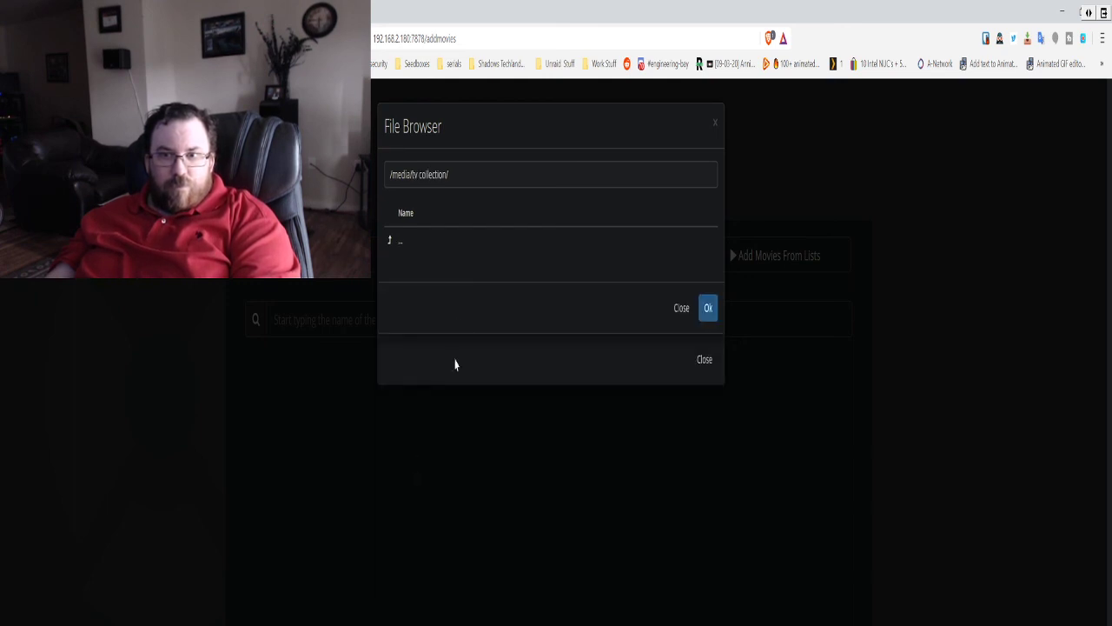
{"action": "left_click", "coordinate": [408, 248]}
{"action": "left_click", "coordinate": [425, 507]}
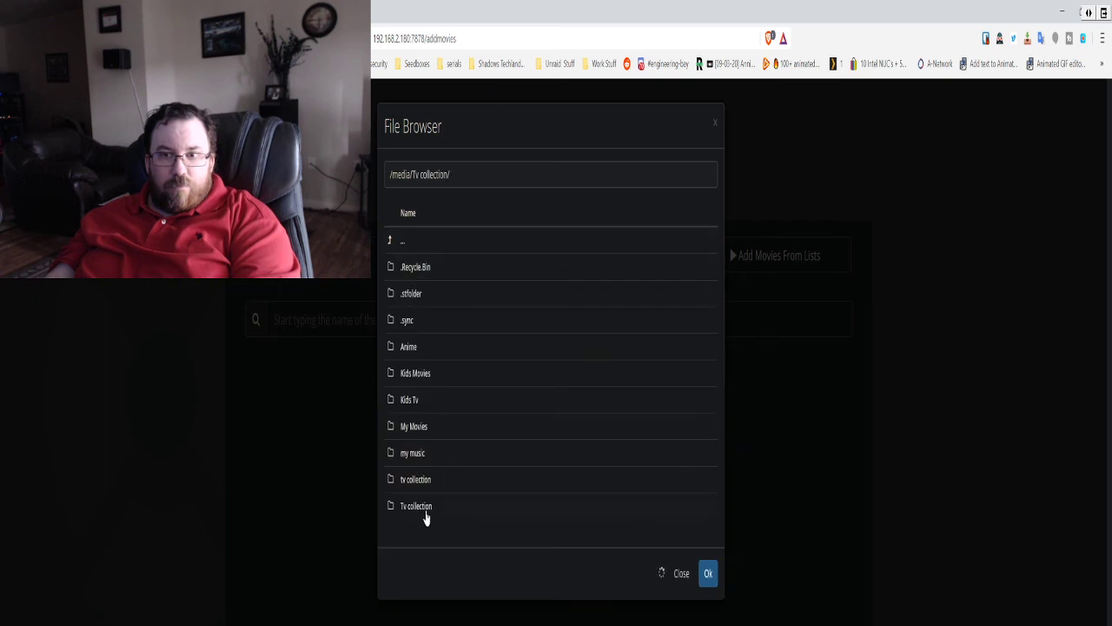
{"action": "double_click", "coordinate": [425, 512]}
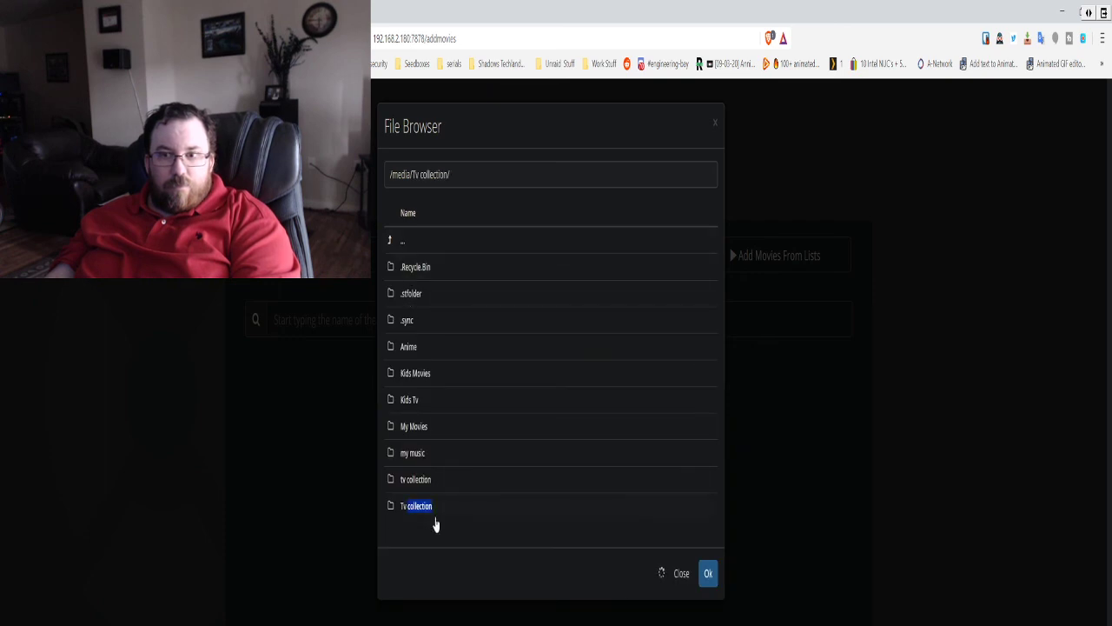
{"action": "left_click", "coordinate": [711, 574]}
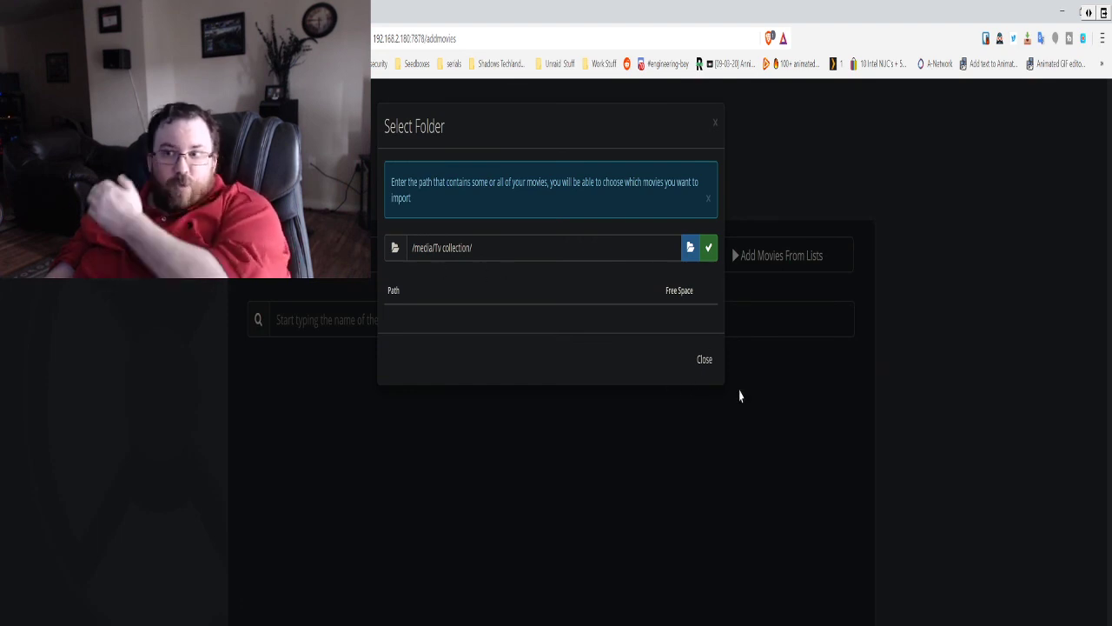
{"action": "left_click", "coordinate": [705, 360]}
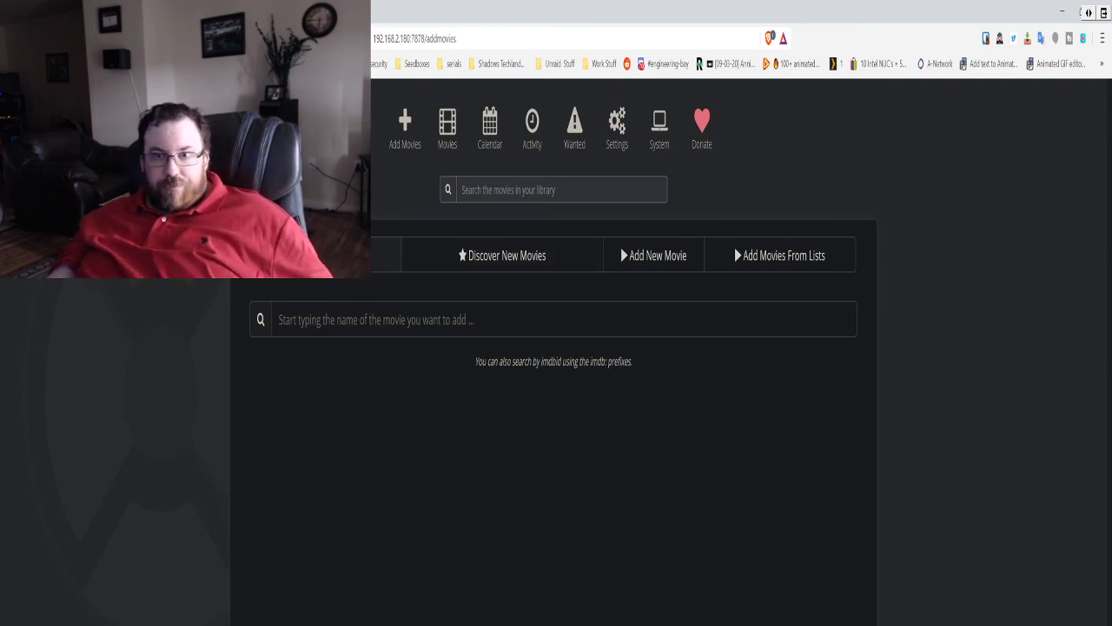
Browse the recommended and currently popular movies offered for discovery in Radarr
{"action": "left_click", "coordinate": [492, 256]}
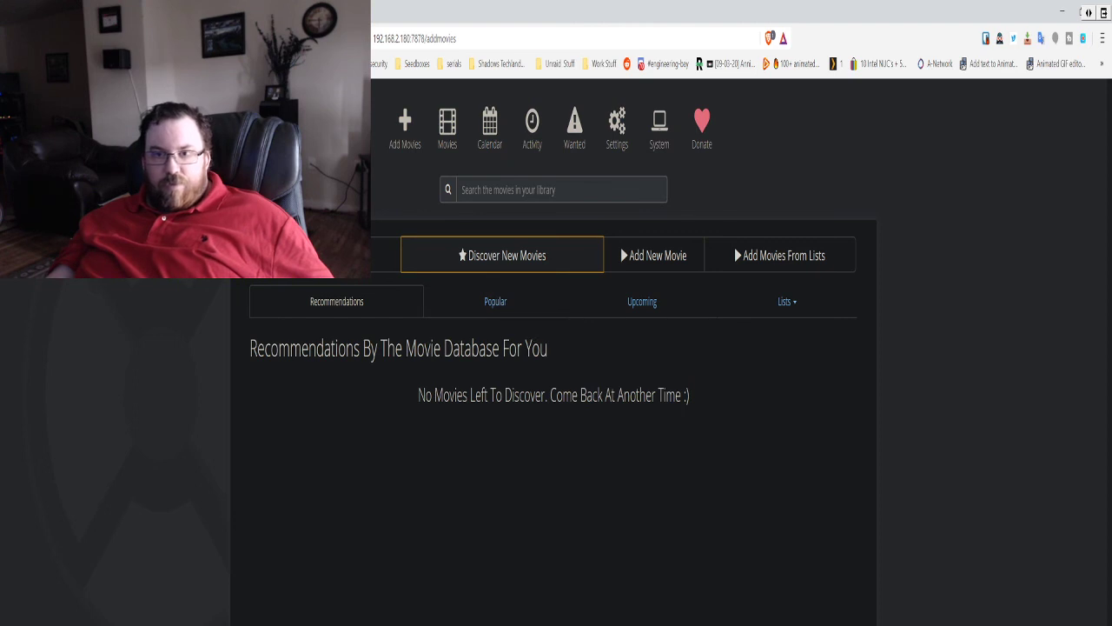
{"action": "left_click", "coordinate": [495, 304]}
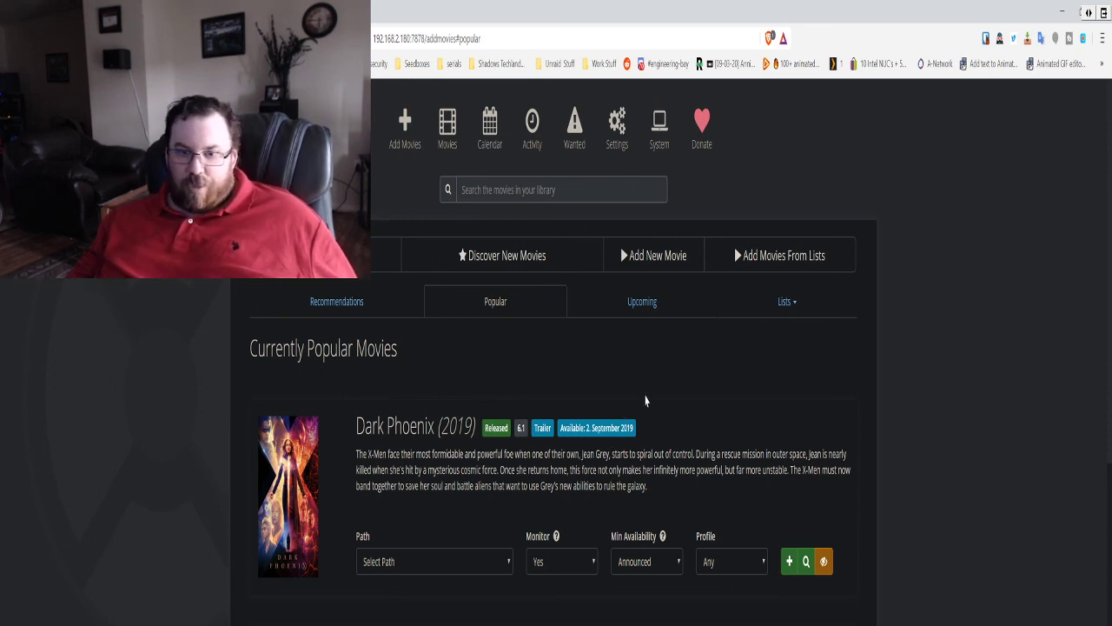
{"action": "scroll", "coordinate": [650, 390], "scroll_direction": "down", "scroll_amount": 2}
{"action": "scroll", "coordinate": [446, 556], "scroll_direction": "up", "scroll_amount": 1}
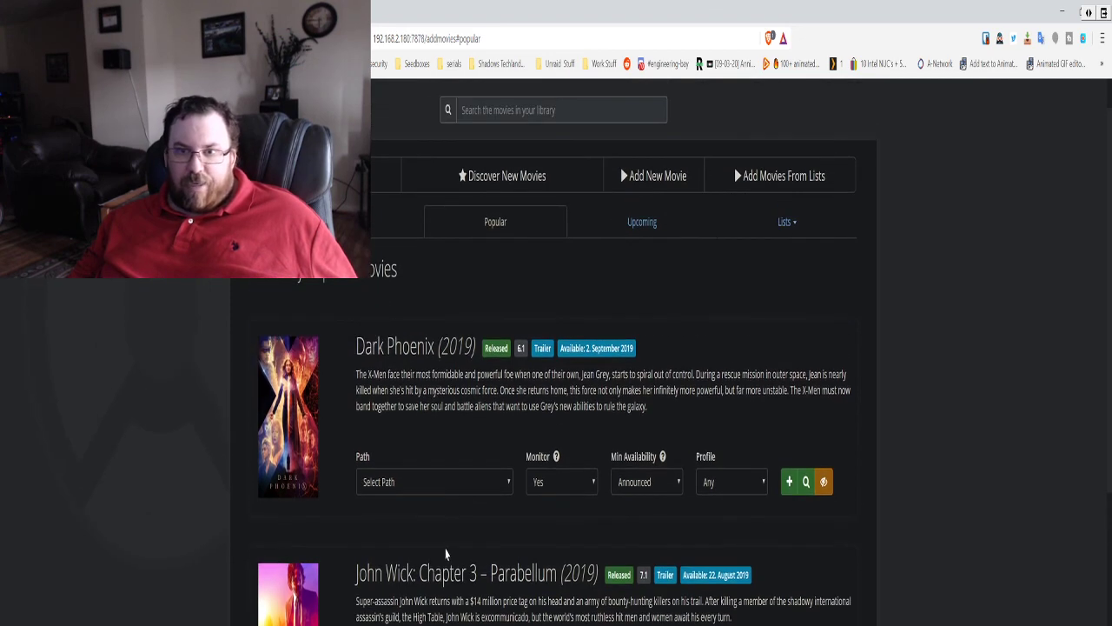
{"action": "scroll", "coordinate": [492, 576], "scroll_direction": "down", "scroll_amount": 5}
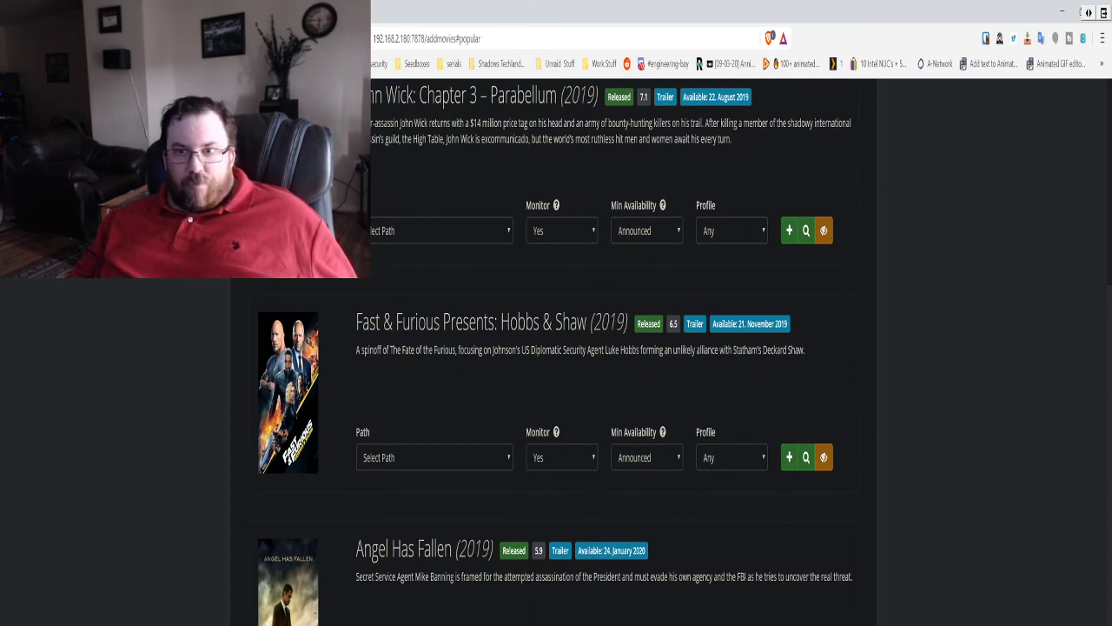
{"action": "scroll", "coordinate": [423, 509], "scroll_direction": "down", "scroll_amount": 1}
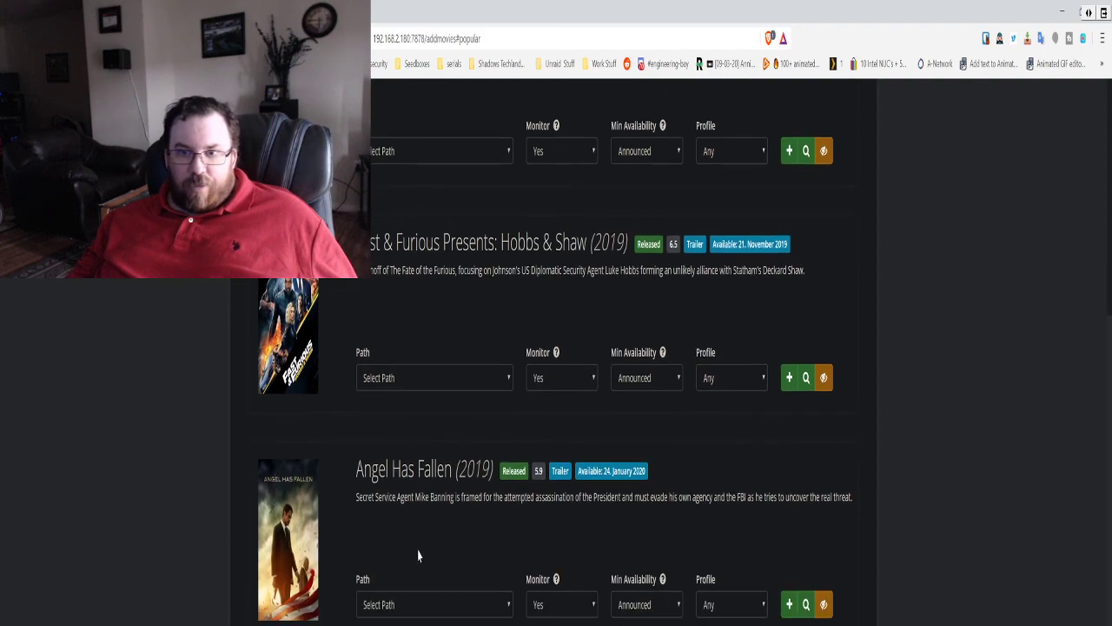
{"action": "scroll", "coordinate": [391, 522], "scroll_direction": "down", "scroll_amount": 1}
{"action": "scroll", "coordinate": [392, 523], "scroll_direction": "down", "scroll_amount": 2}
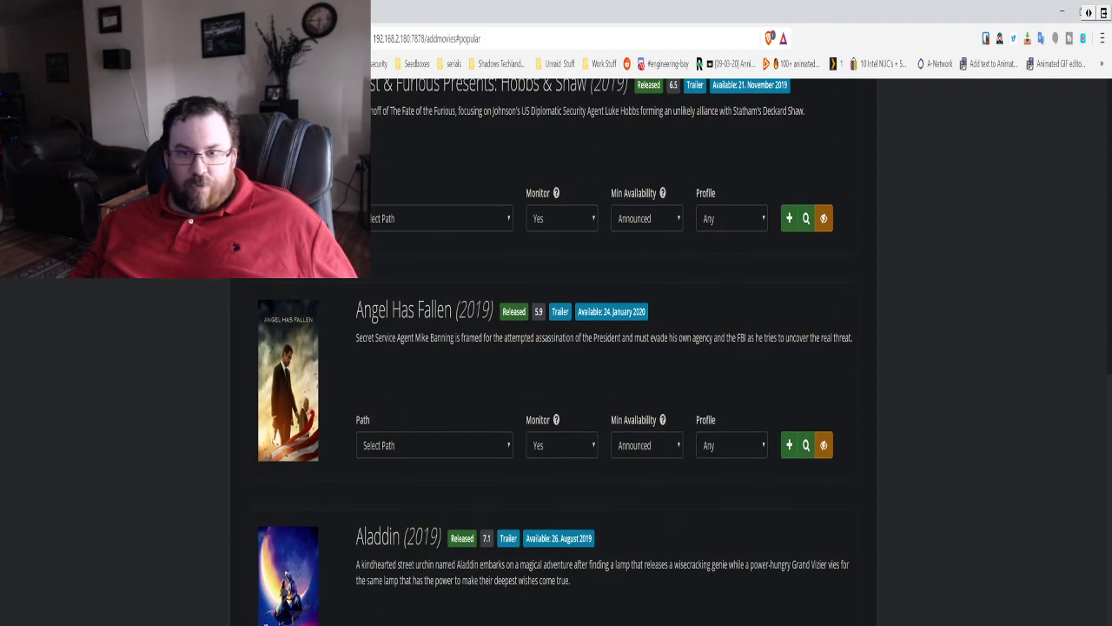
{"action": "scroll", "coordinate": [219, 619], "scroll_direction": "down", "scroll_amount": 12}
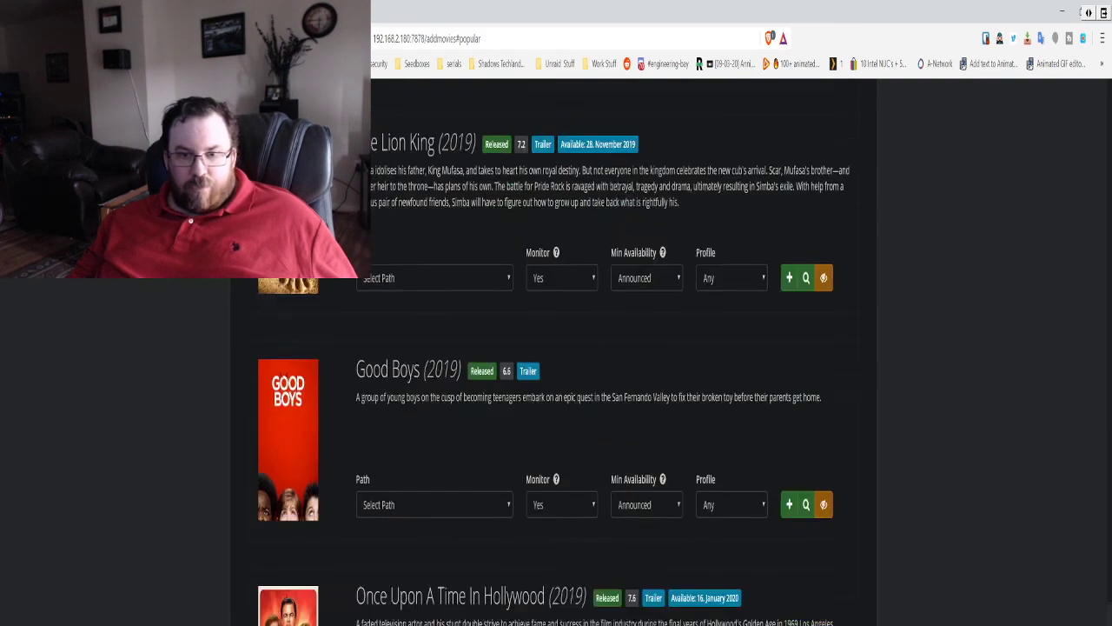
{"action": "scroll", "coordinate": [556, 348], "scroll_direction": "down", "scroll_amount": 1}
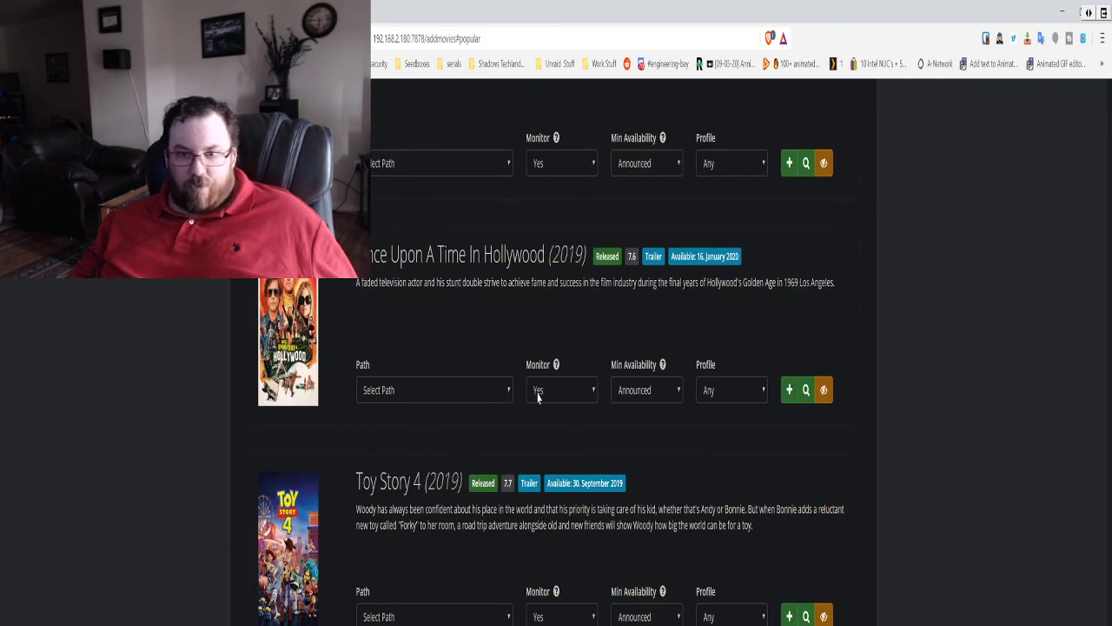
{"action": "scroll", "coordinate": [528, 391], "scroll_direction": "up", "scroll_amount": 20}
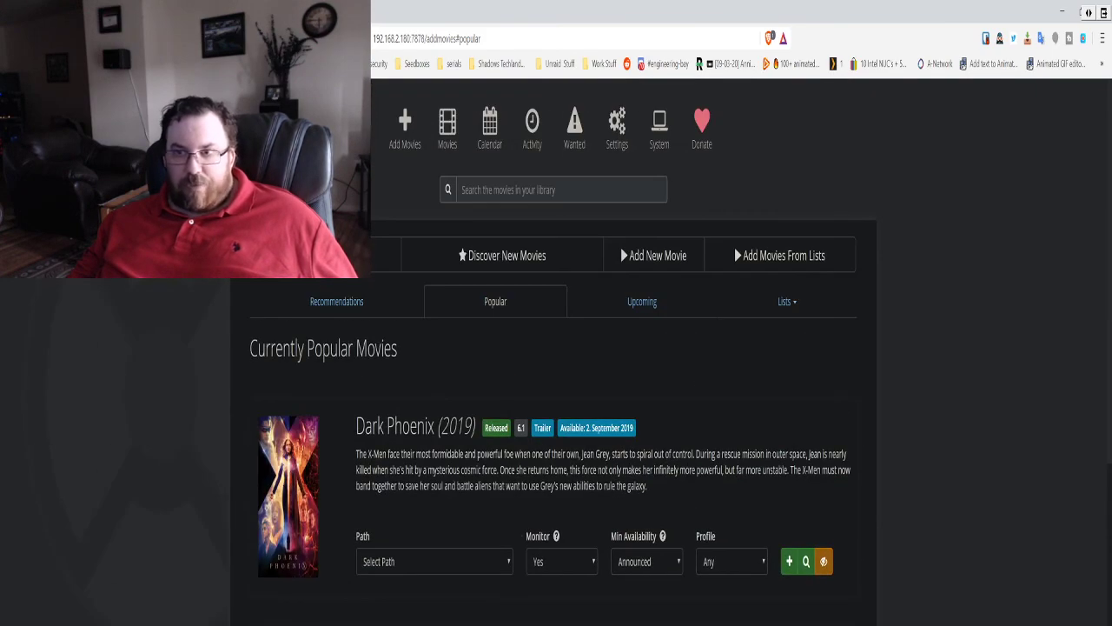
Review the folder and quality profile options of a new TMDb list for adding movies, and close the form without saving
{"action": "left_click", "coordinate": [661, 255]}
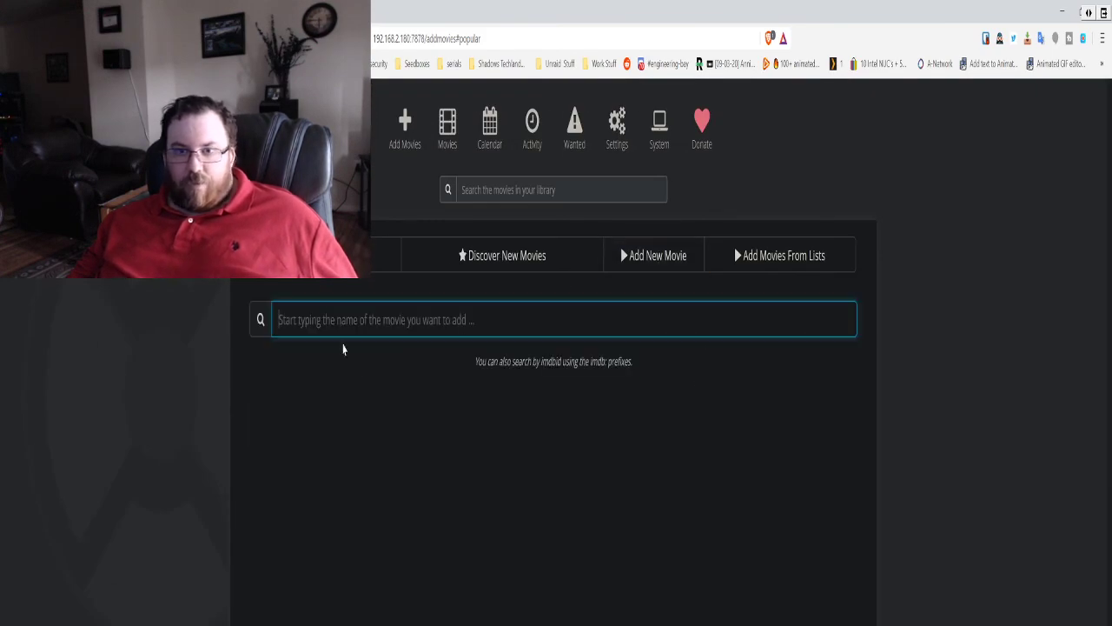
{"action": "left_click", "coordinate": [757, 256]}
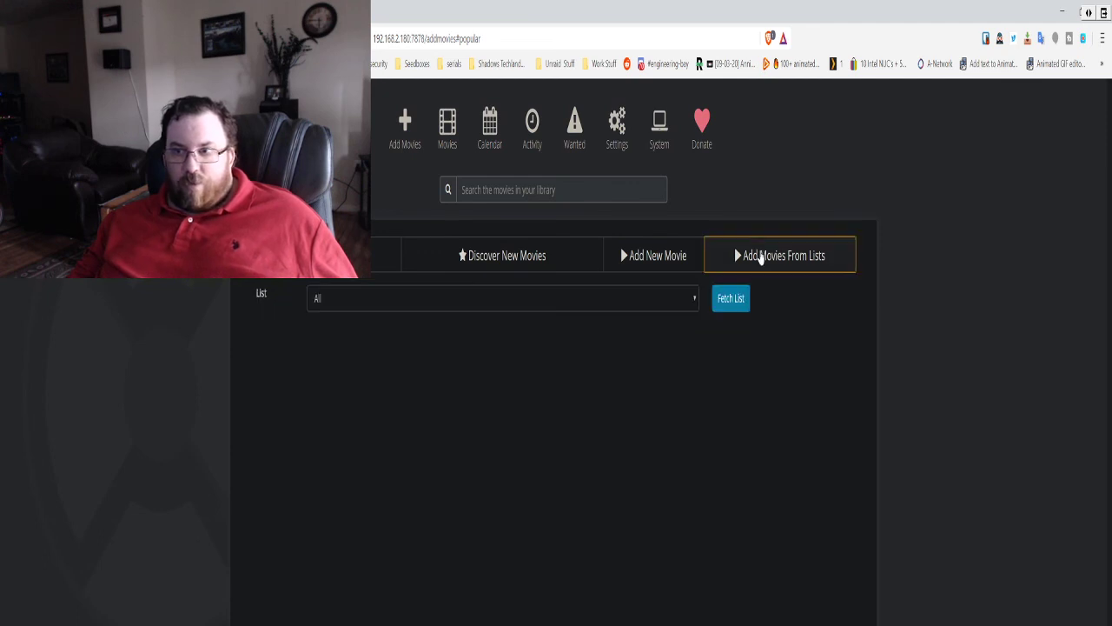
{"action": "left_click", "coordinate": [579, 300]}
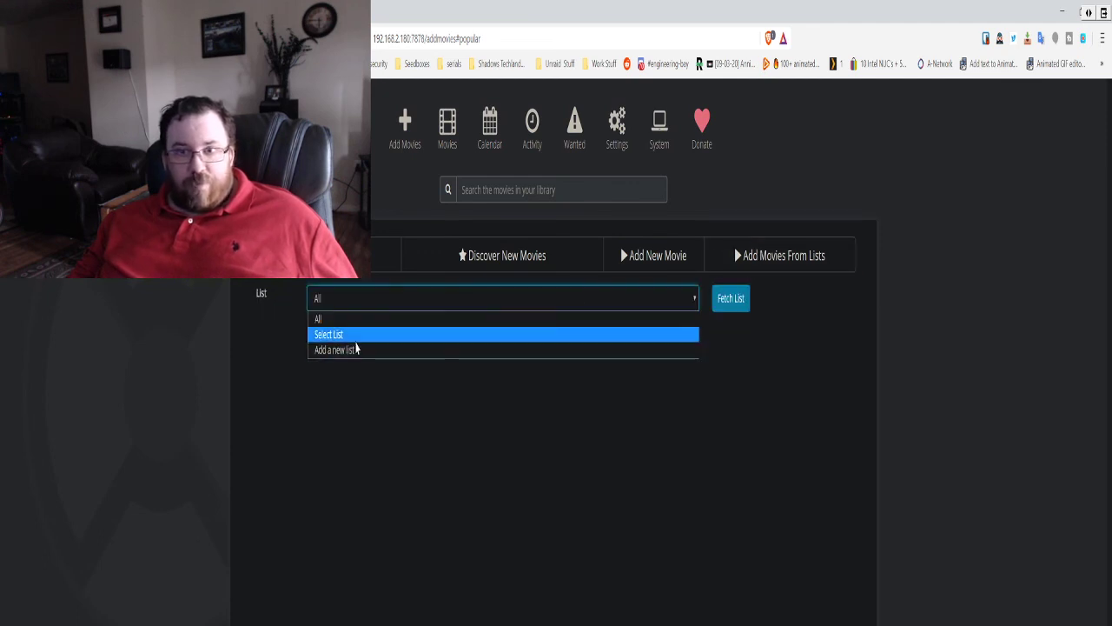
{"action": "left_click", "coordinate": [352, 349]}
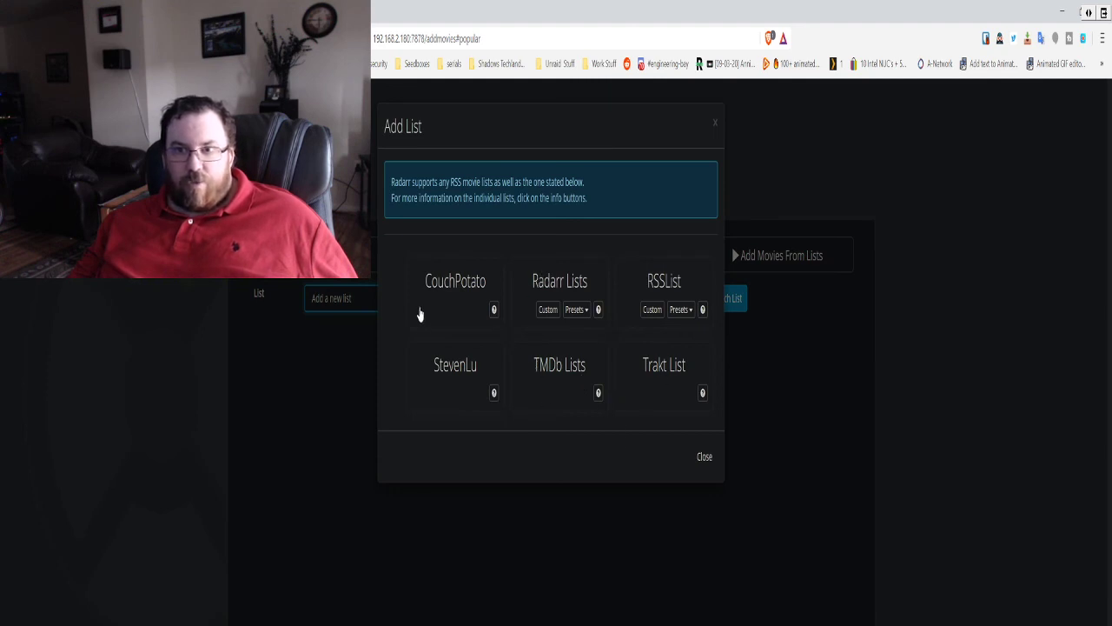
{"action": "left_click", "coordinate": [578, 367]}
{"action": "left_click", "coordinate": [515, 379]}
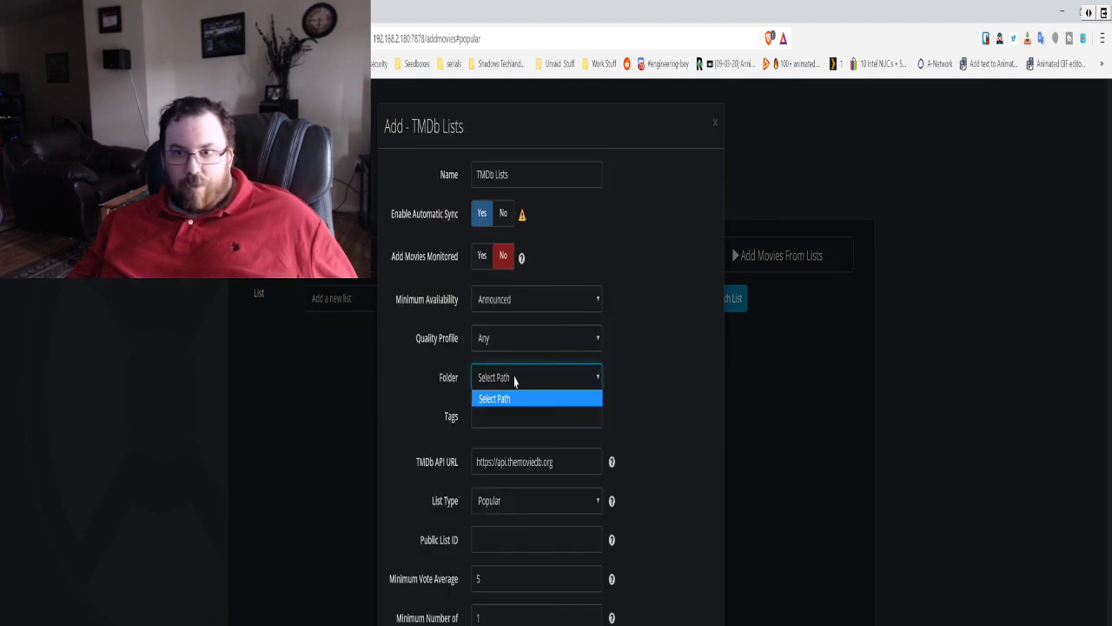
{"action": "left_click", "coordinate": [495, 393]}
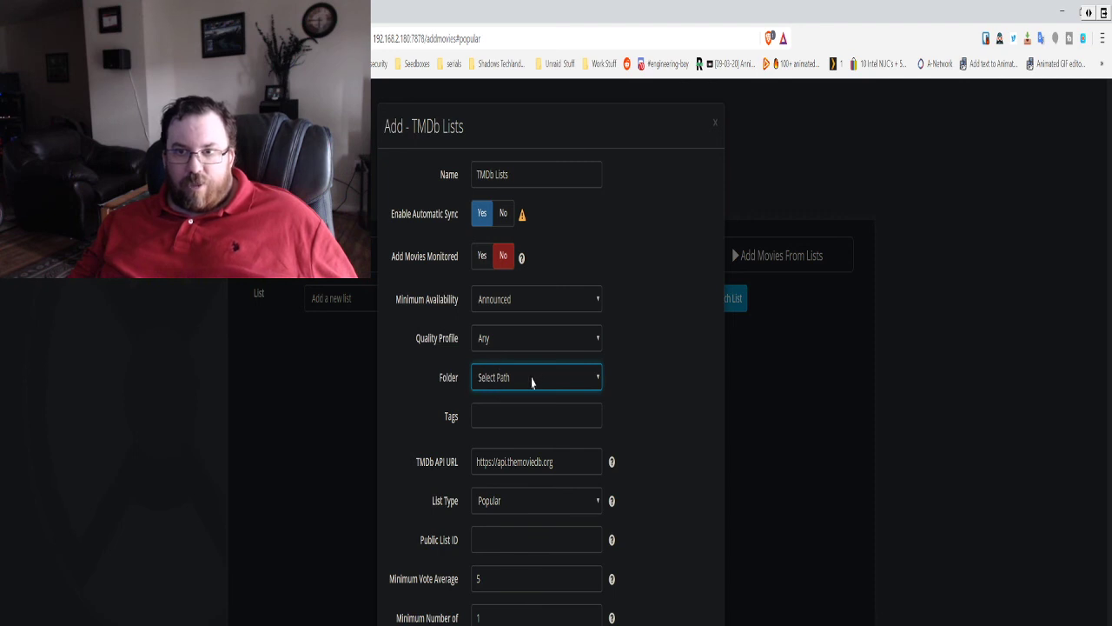
{"action": "left_click", "coordinate": [526, 346]}
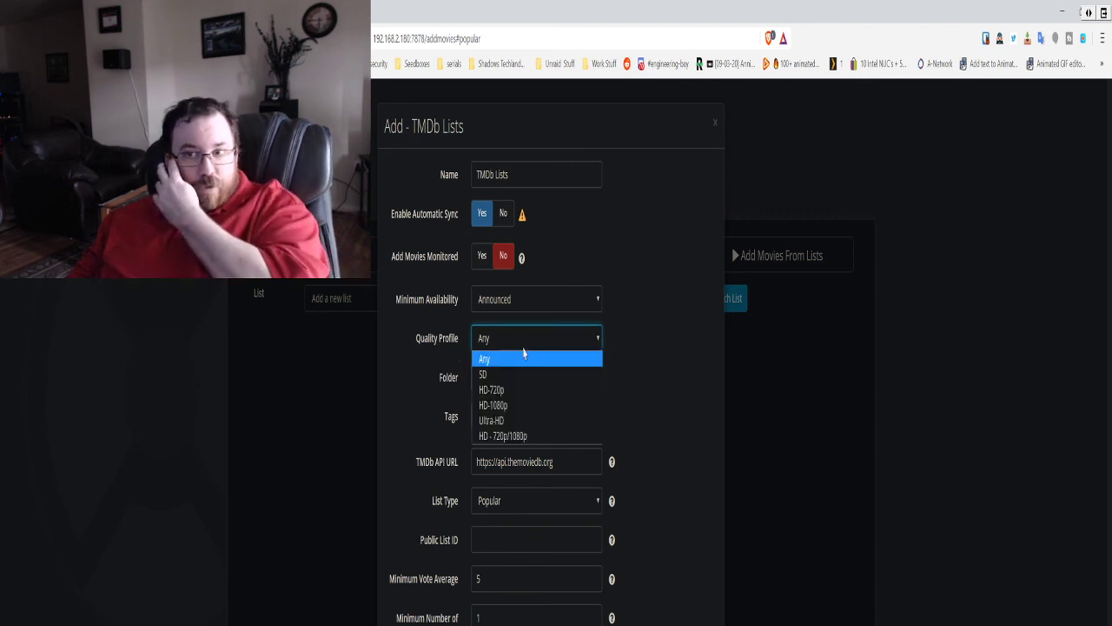
{"action": "left_click", "coordinate": [682, 615]}
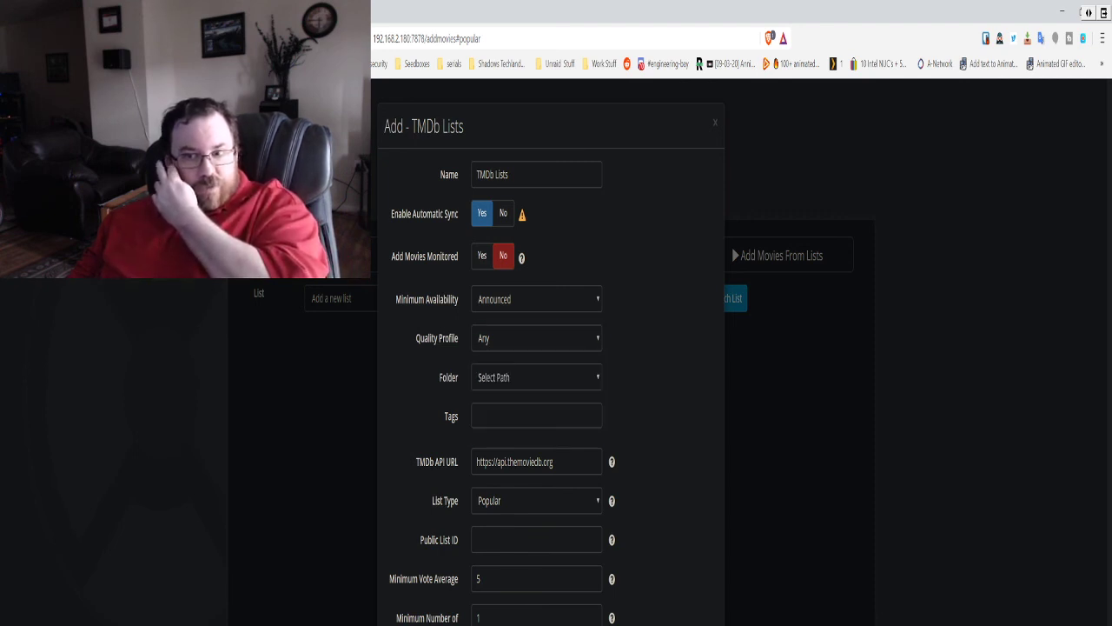
{"action": "key", "text": "Escape"}
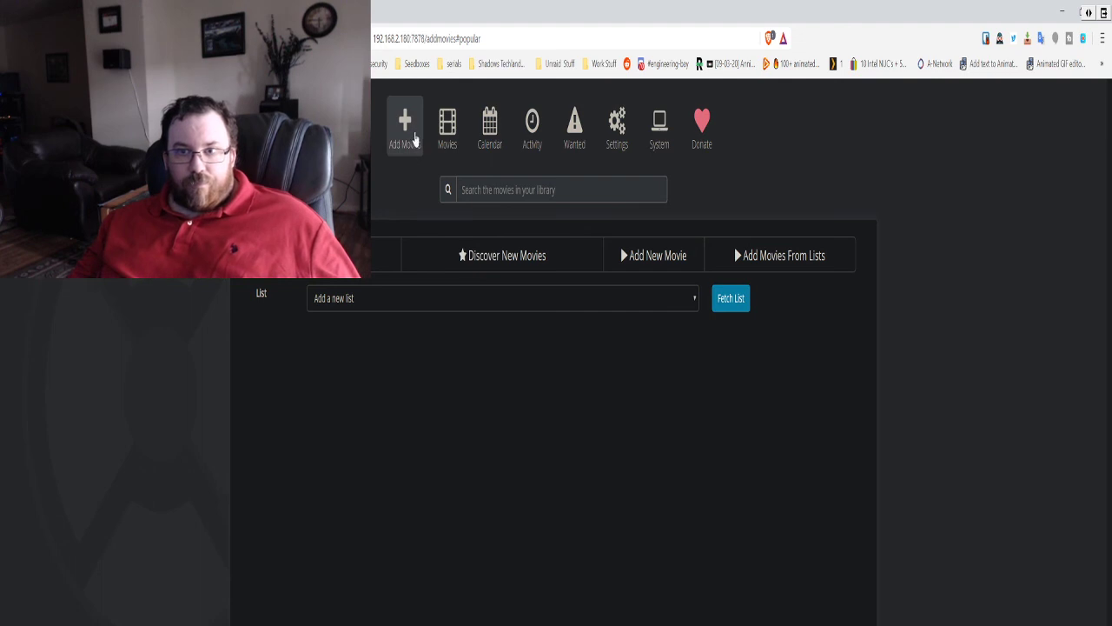
Return to the page for adding movies and search for "matrix"
{"action": "left_click", "coordinate": [447, 138]}
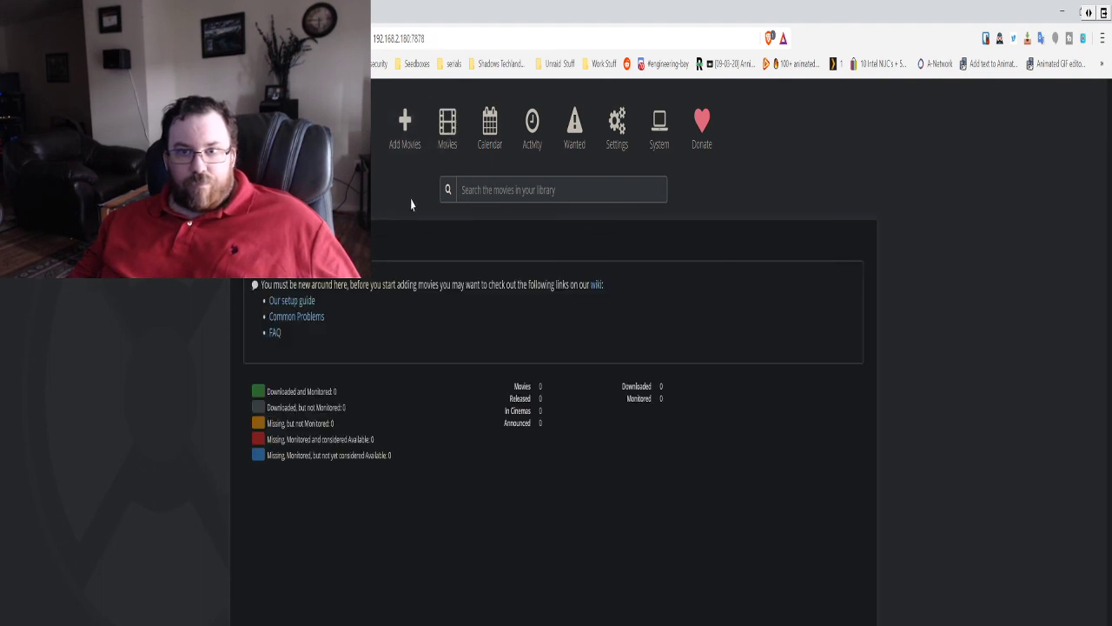
{"action": "left_click", "coordinate": [396, 135]}
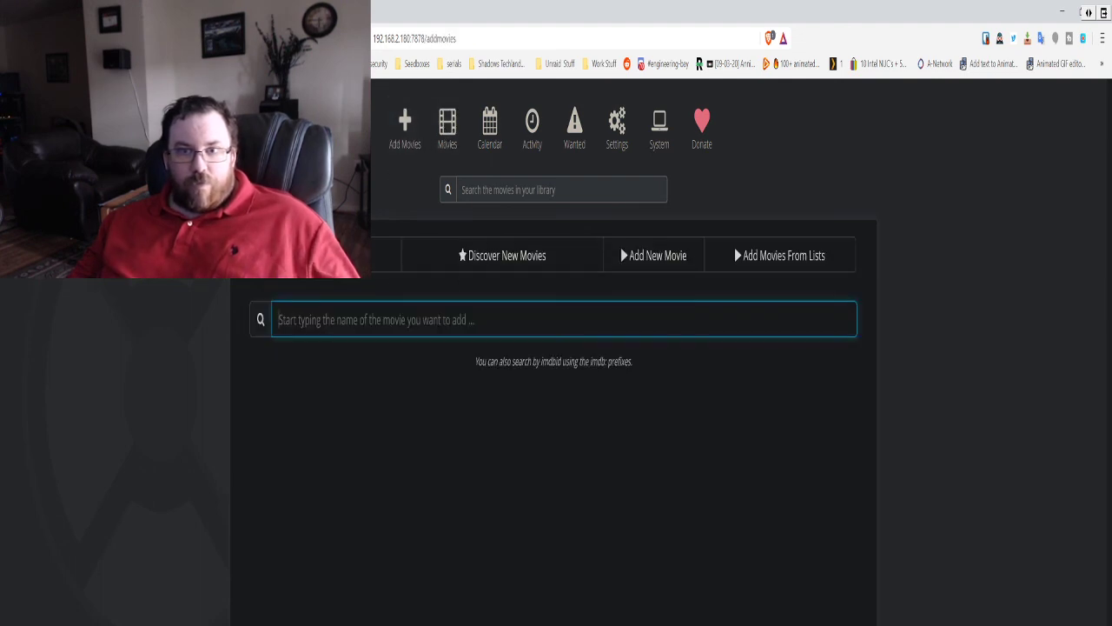
{"action": "type", "text": "n"}
{"action": "key", "text": "BackSpace"}
{"action": "type", "text": "matrix"}
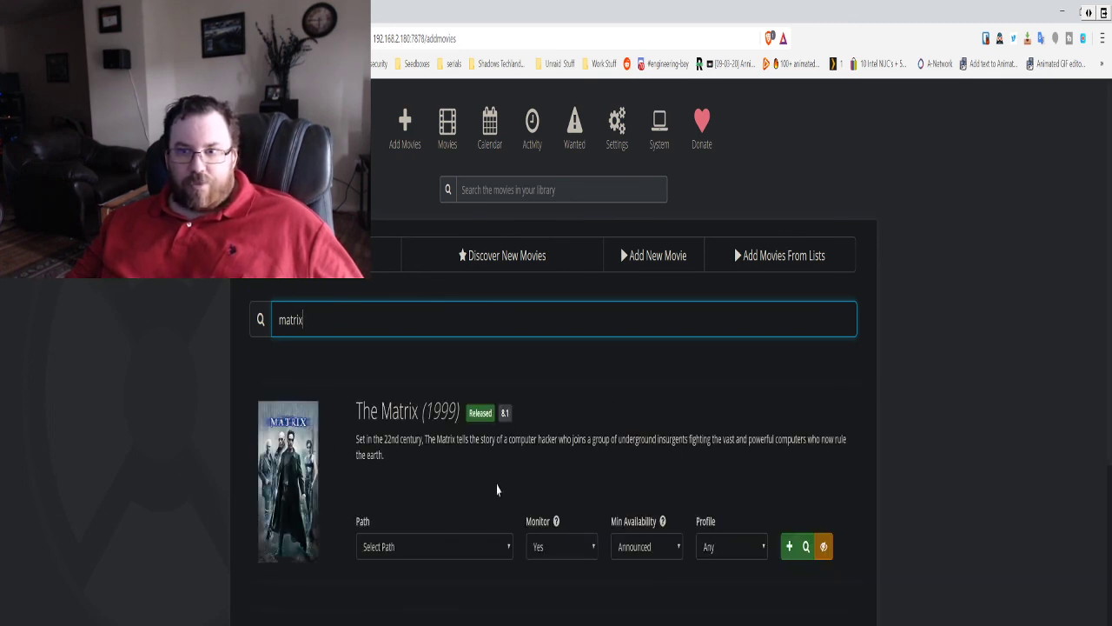
Choose /media/My Movies/ in the file browser as a different path for The Matrix (1999)
{"action": "left_click", "coordinate": [791, 547]}
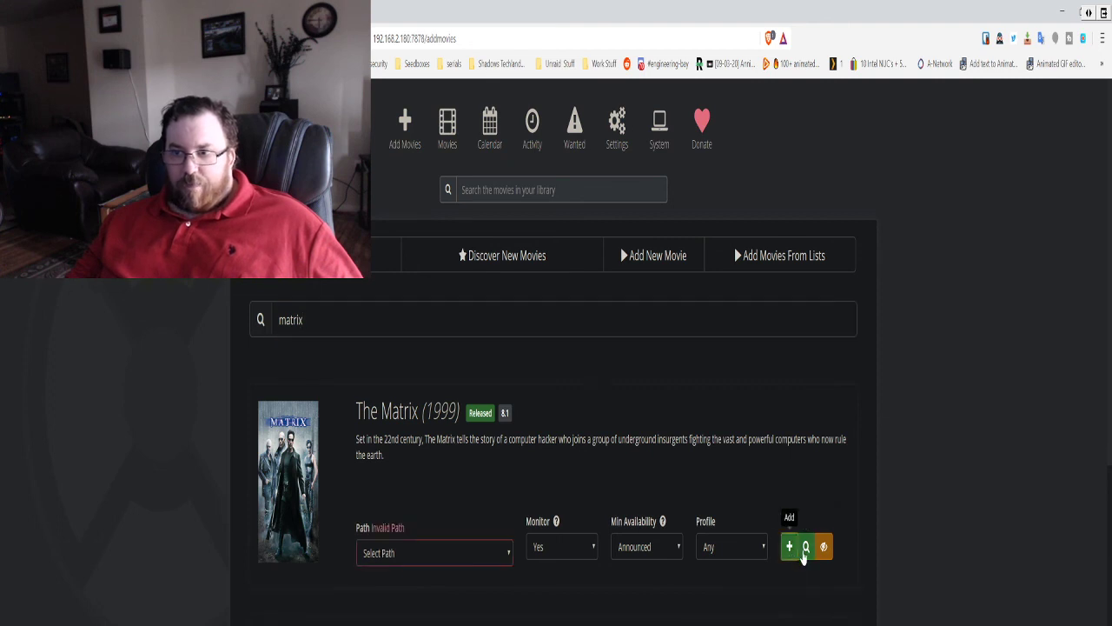
{"action": "left_click", "coordinate": [435, 556]}
{"action": "left_click", "coordinate": [372, 591]}
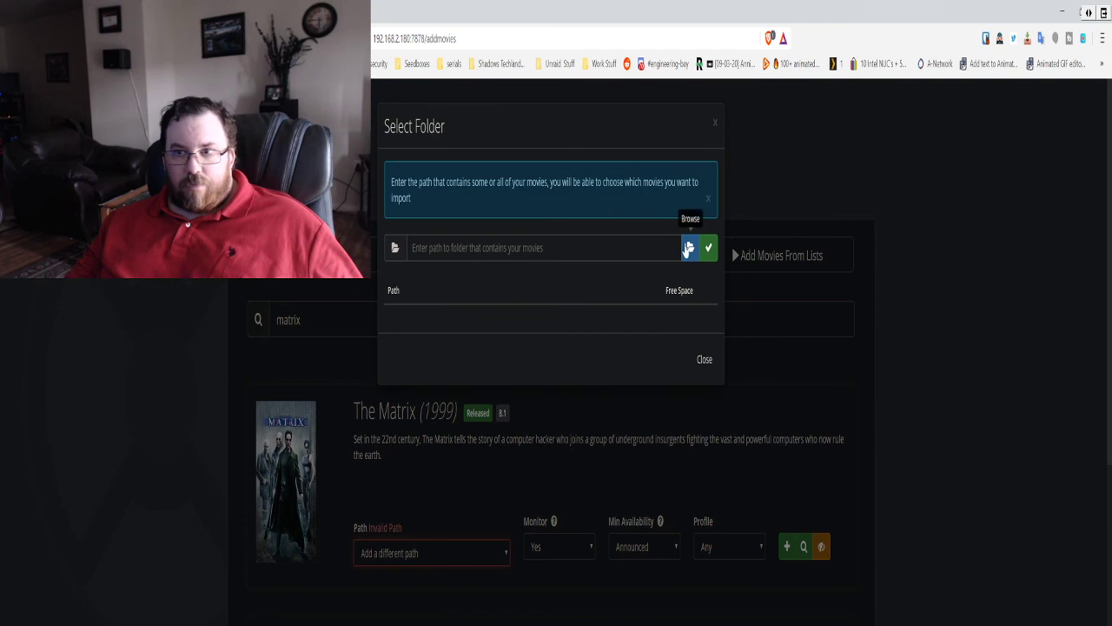
{"action": "left_click", "coordinate": [688, 248]}
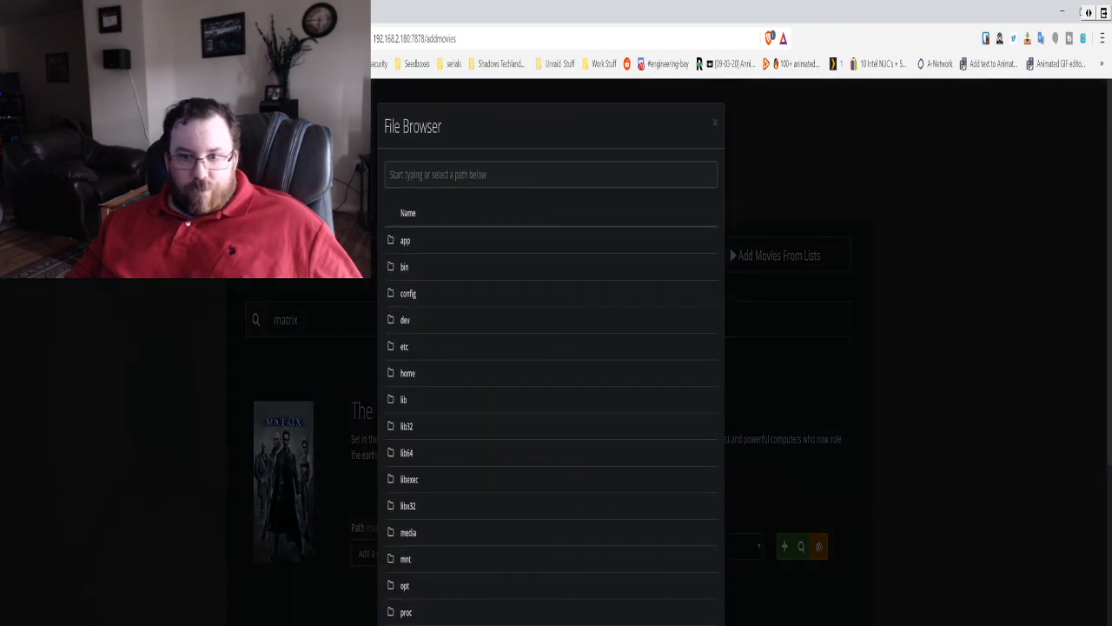
{"action": "left_click", "coordinate": [422, 532]}
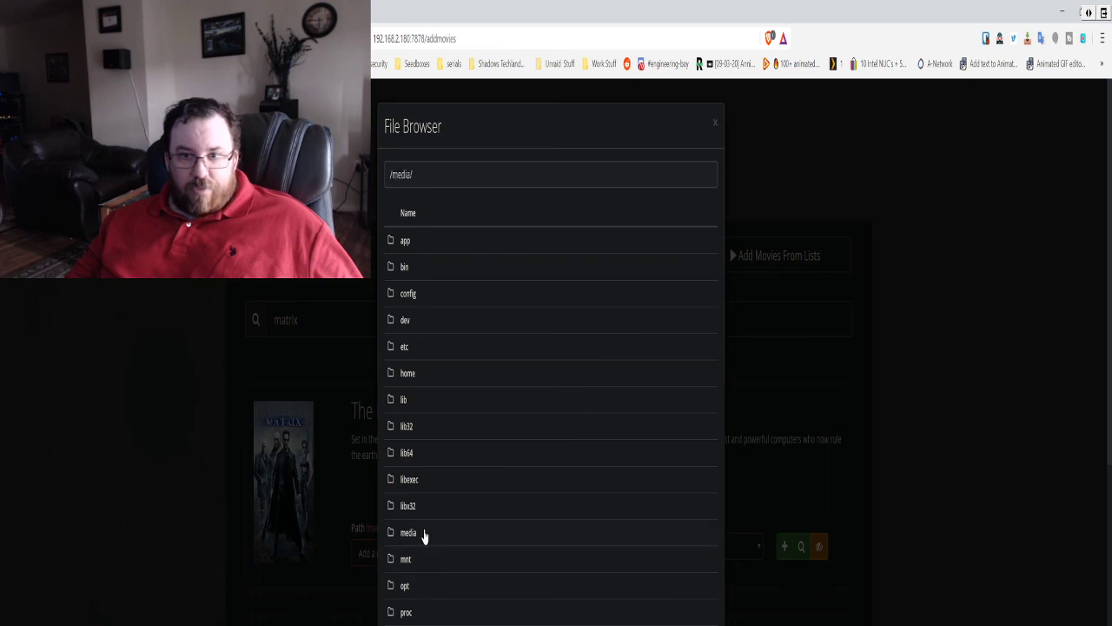
{"action": "left_click", "coordinate": [415, 426]}
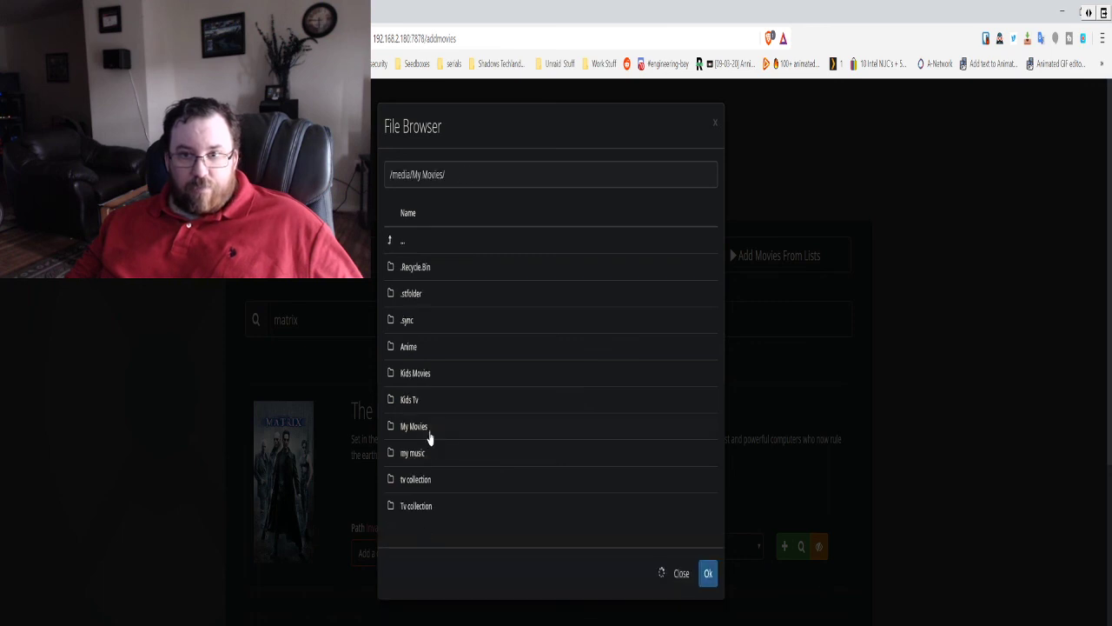
{"action": "left_click", "coordinate": [708, 572]}
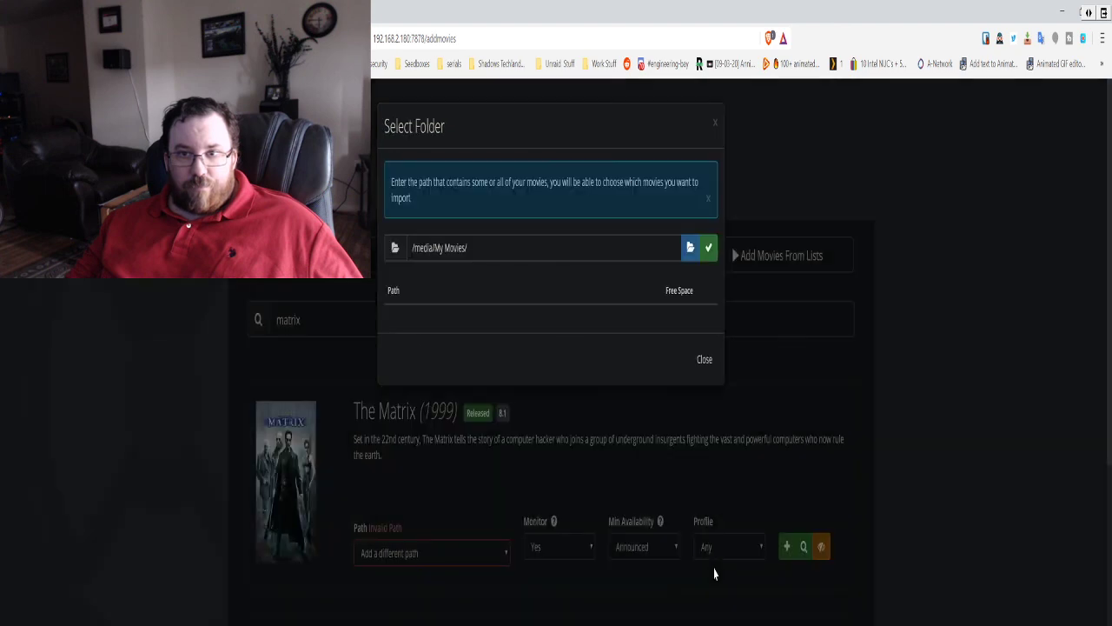
Set the path of The Matrix (1999) to /media/My Movies/ and add the movie to the library
{"action": "left_click", "coordinate": [701, 363]}
{"action": "left_click", "coordinate": [416, 553]}
{"action": "left_click", "coordinate": [409, 566]}
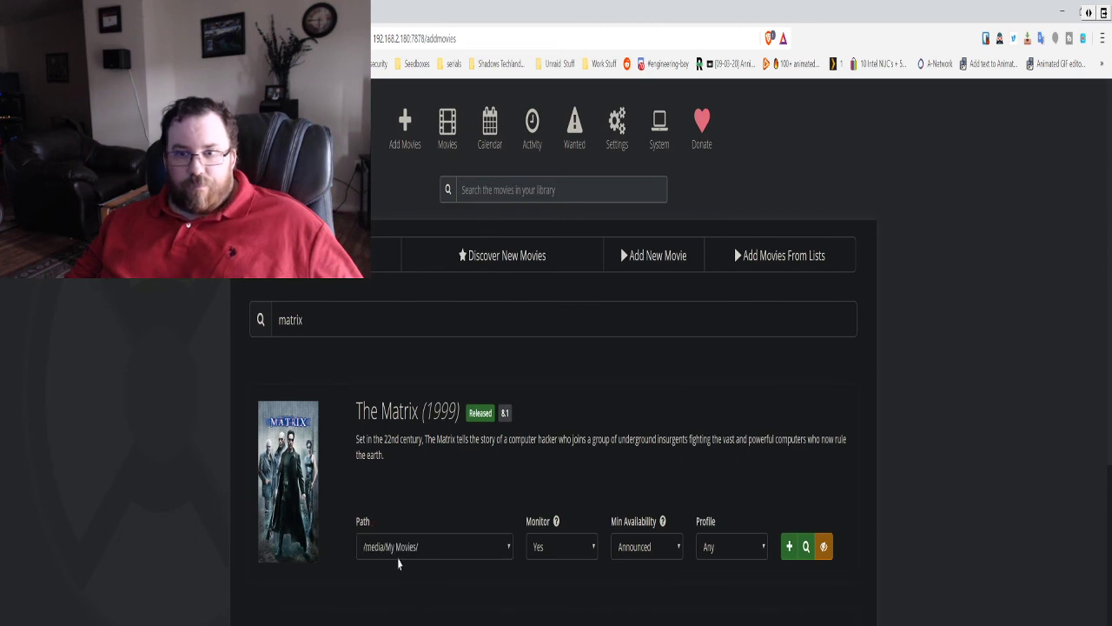
{"action": "left_click", "coordinate": [789, 547]}
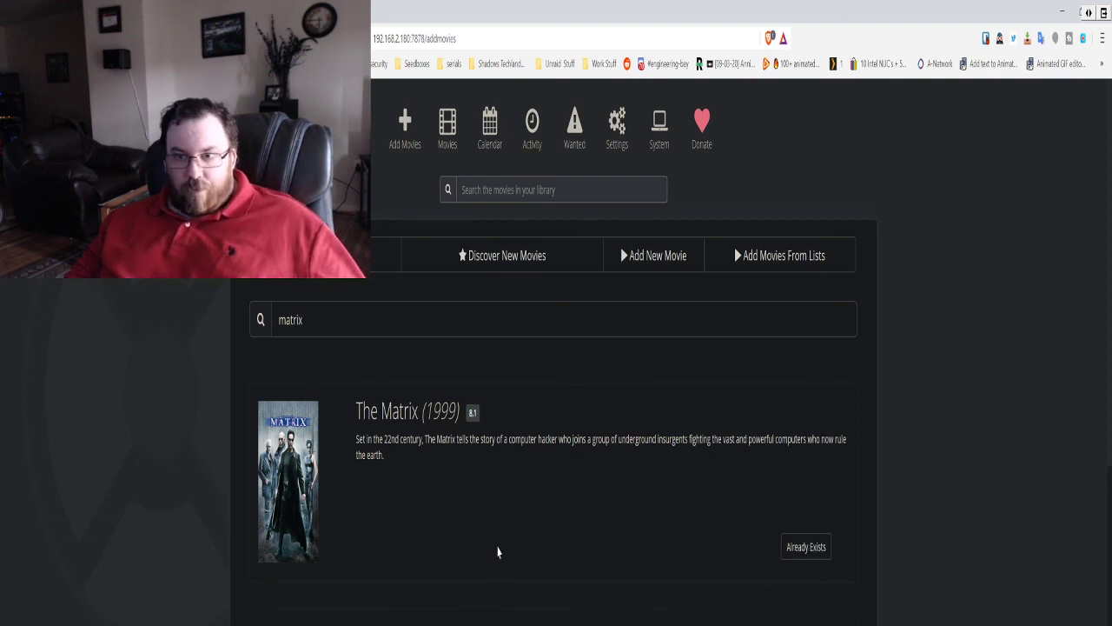
Open The Matrix from the movie library and bring up its edit settings
{"action": "left_click", "coordinate": [447, 124]}
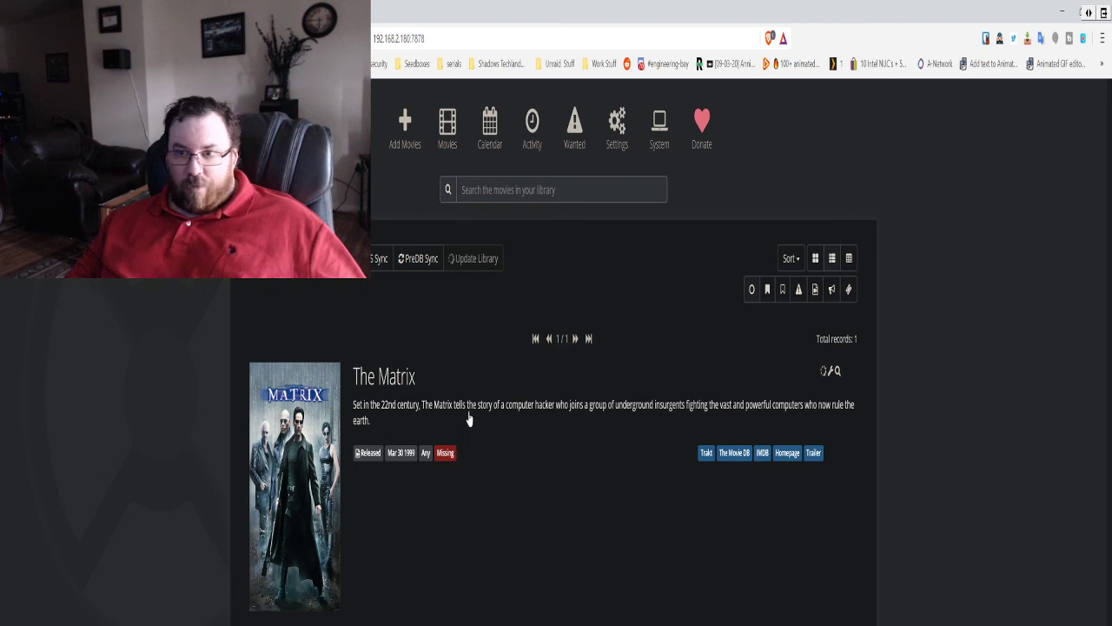
{"action": "left_click", "coordinate": [518, 408]}
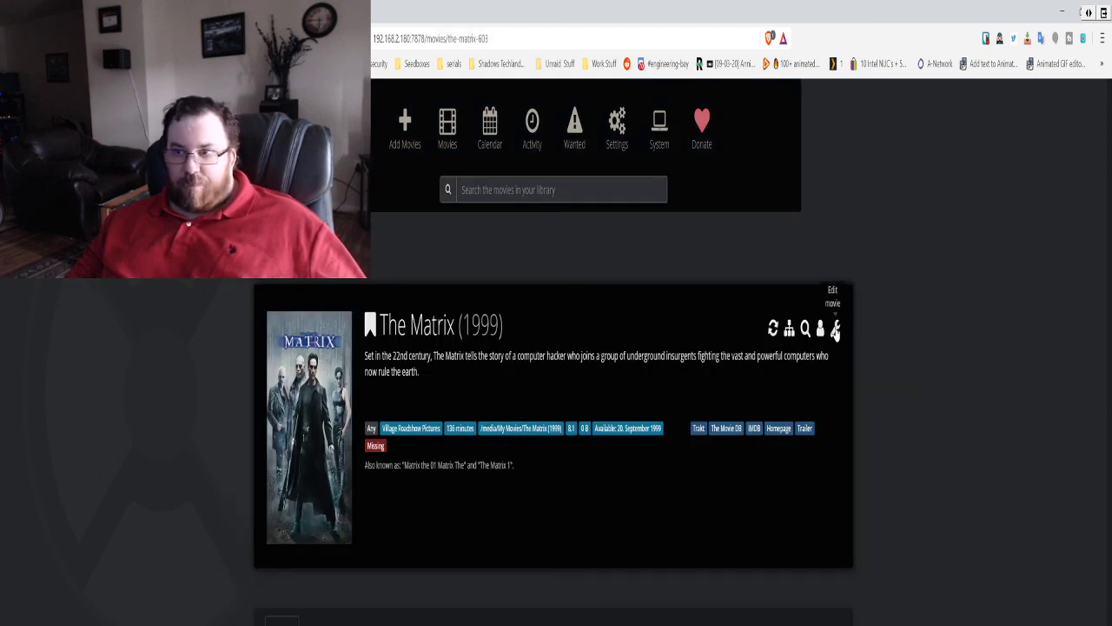
{"action": "left_click", "coordinate": [836, 330]}
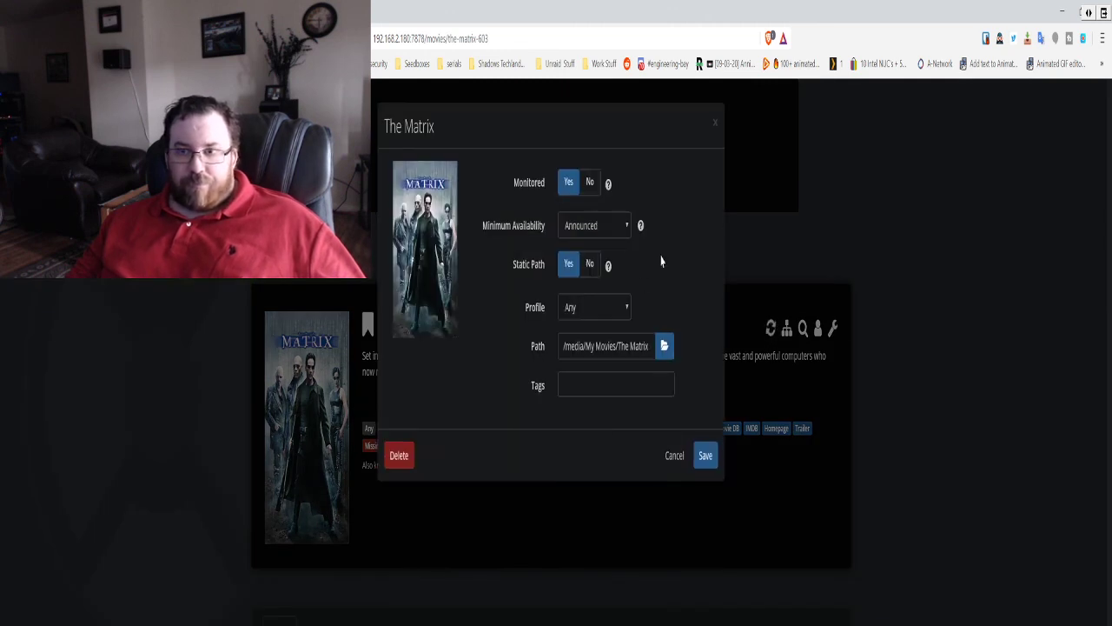
Look through the folders available for The Matrix's path, and return to the movie library without saving any changes
{"action": "left_click", "coordinate": [664, 346]}
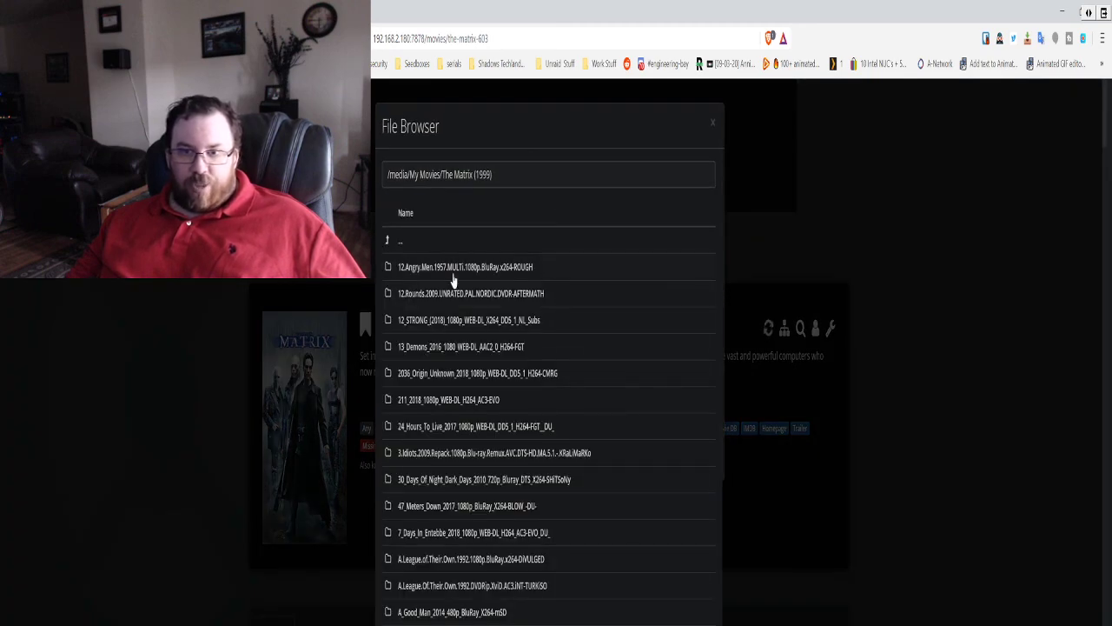
{"action": "scroll", "coordinate": [452, 278], "scroll_direction": "down", "scroll_amount": 3}
{"action": "scroll", "coordinate": [547, 348], "scroll_direction": "down", "scroll_amount": 3}
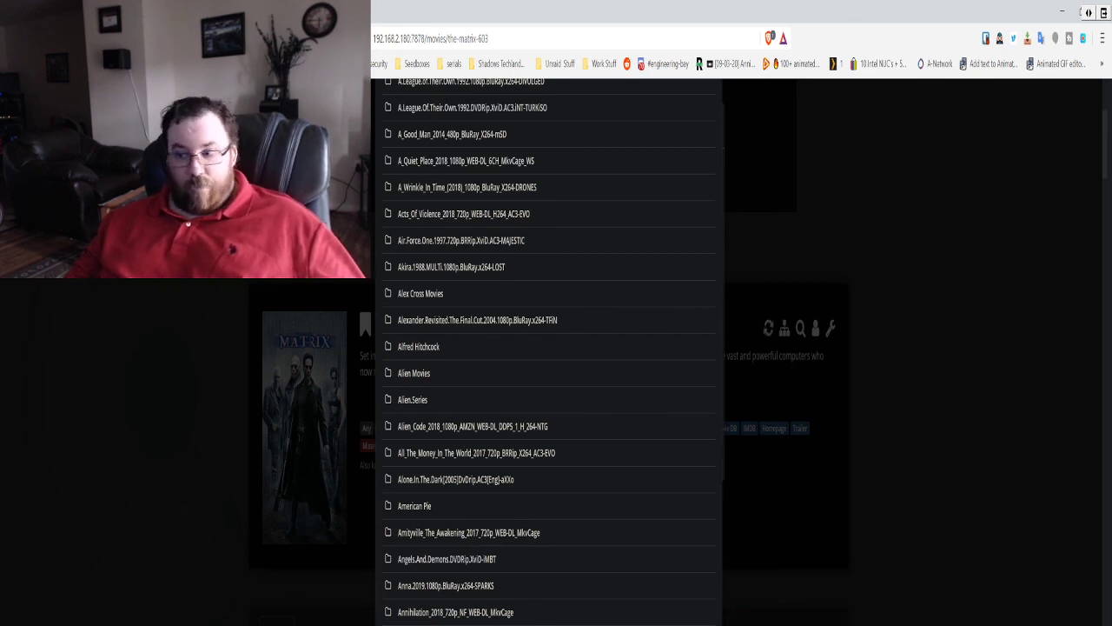
{"action": "key", "text": "Escape"}
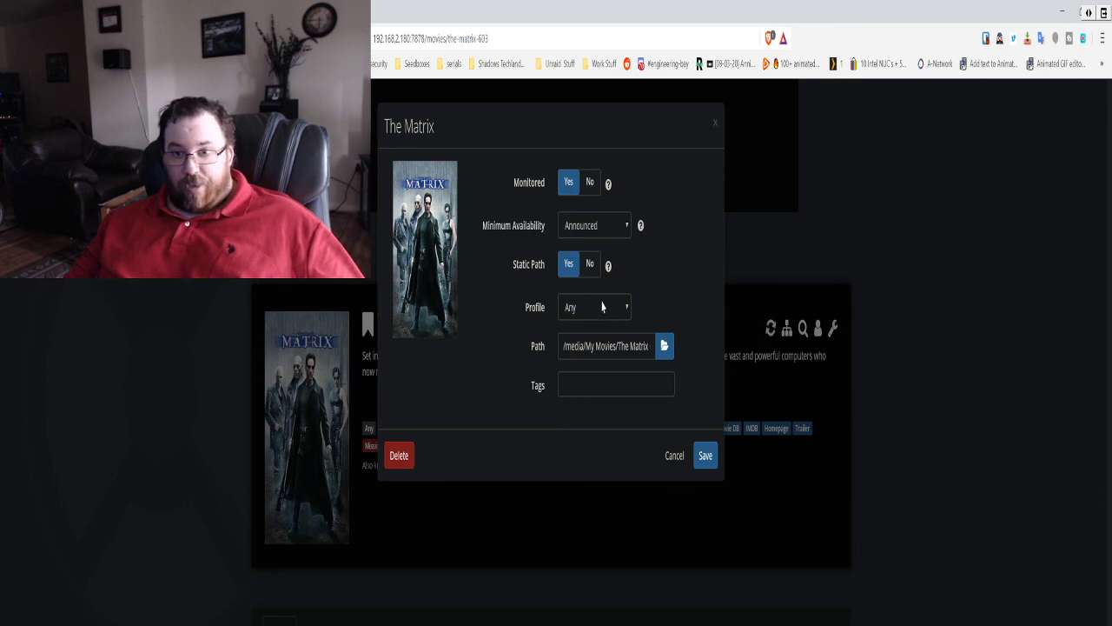
{"action": "left_click", "coordinate": [668, 458]}
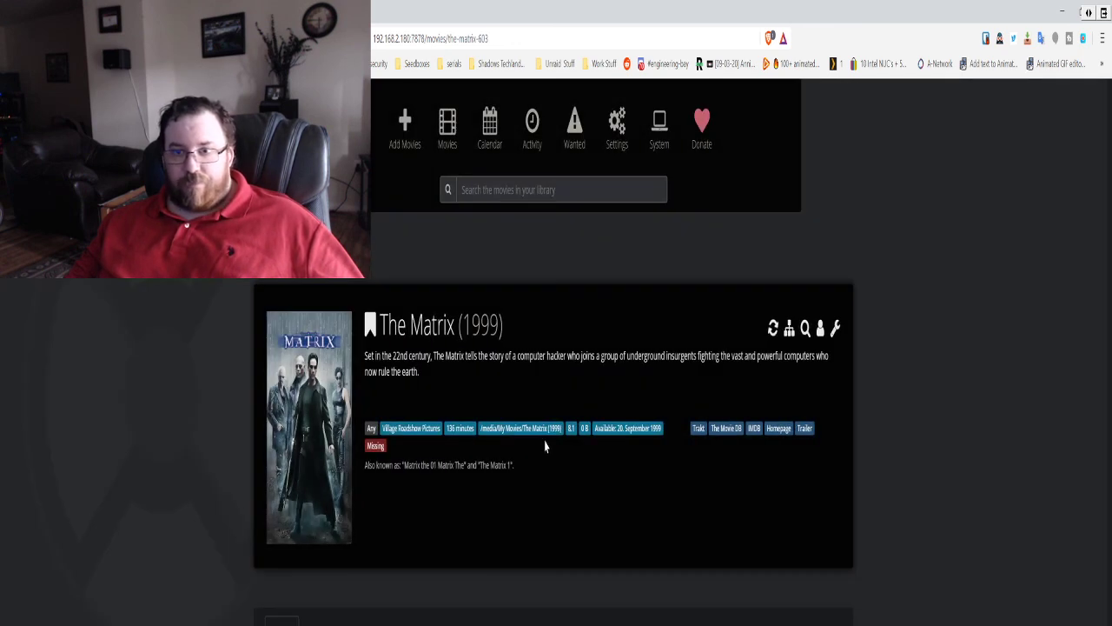
{"action": "left_click", "coordinate": [364, 125]}
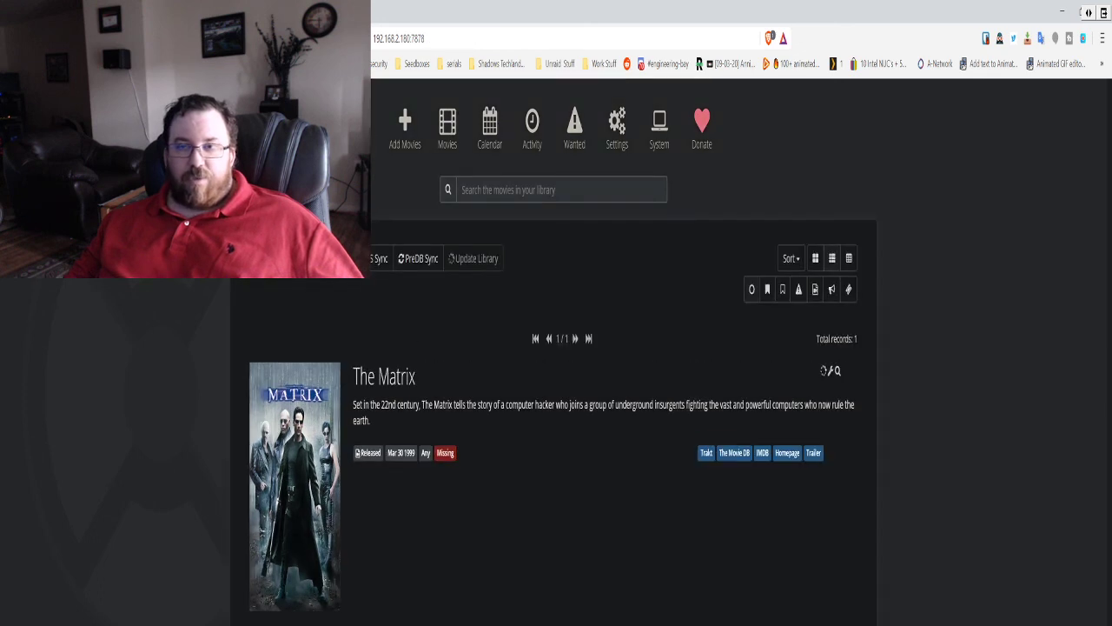